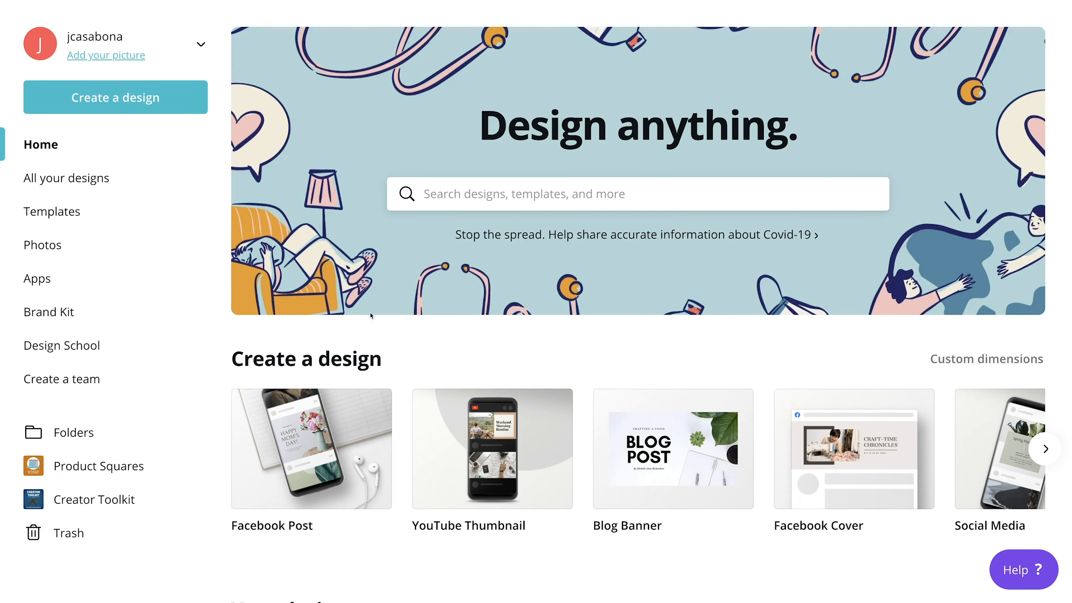
- Create a new design with custom dimensions of 1400 × 1400 px
{"action": "left_click", "coordinate": [162, 109]}
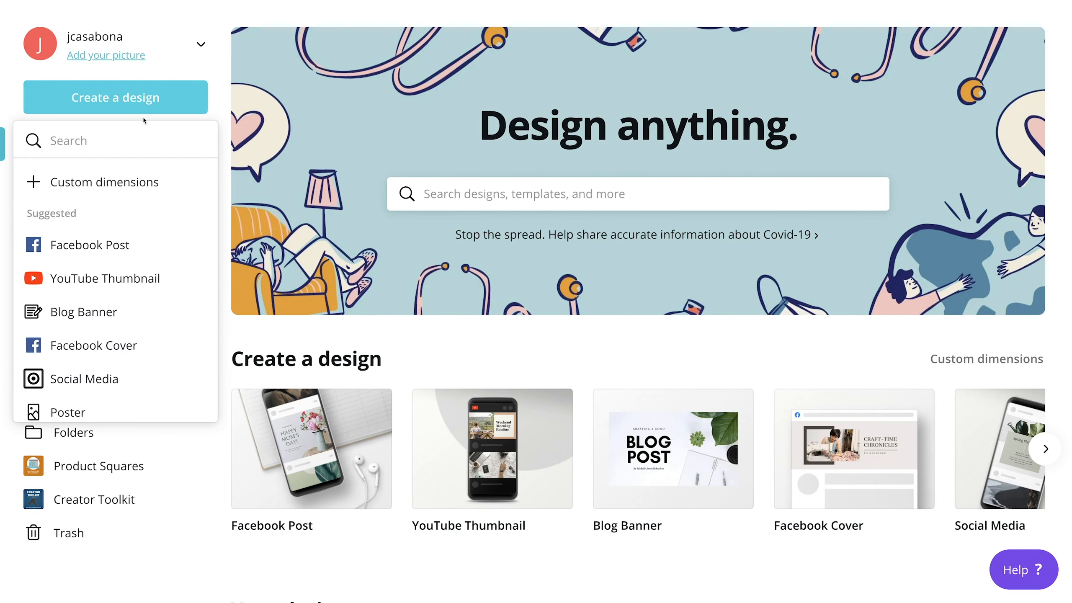
{"action": "left_click", "coordinate": [102, 186]}
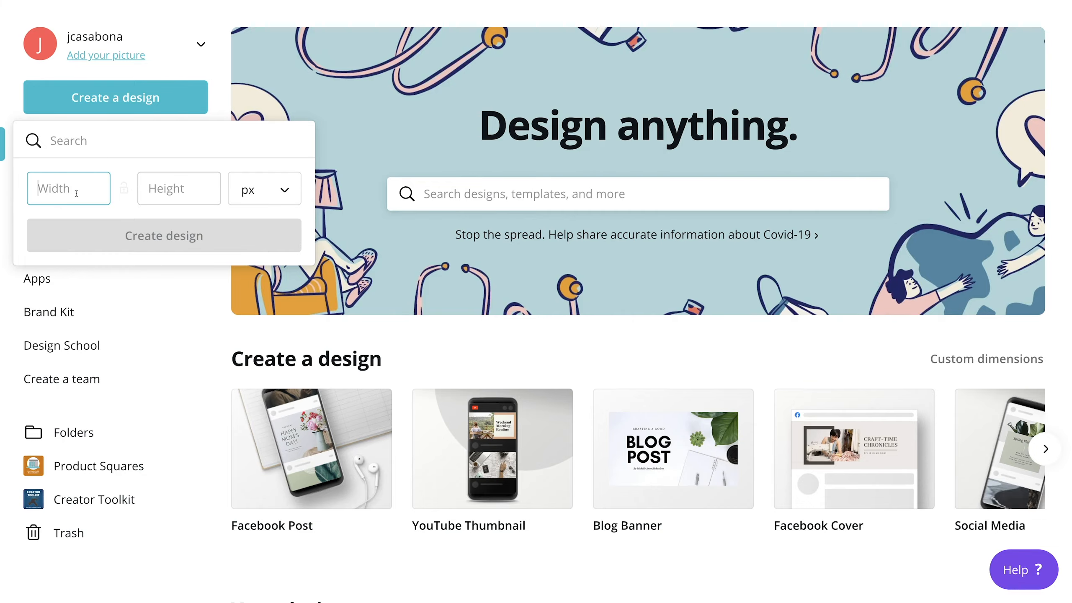
{"action": "type", "text": "1400"}
{"action": "key", "text": "Tab"}
{"action": "type", "text": "1400"}
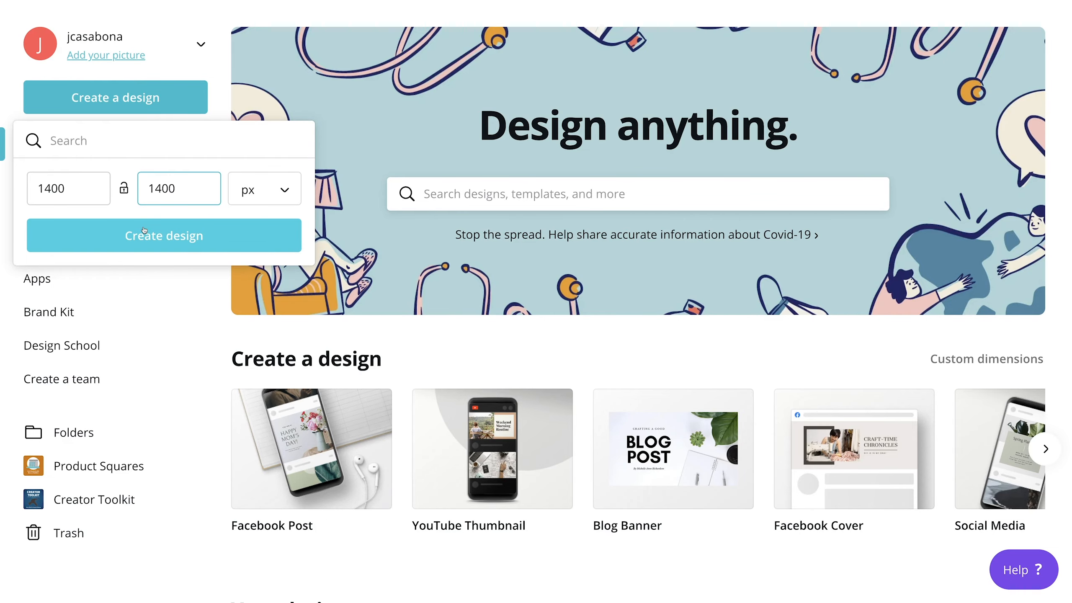
{"action": "left_click", "coordinate": [163, 237]}
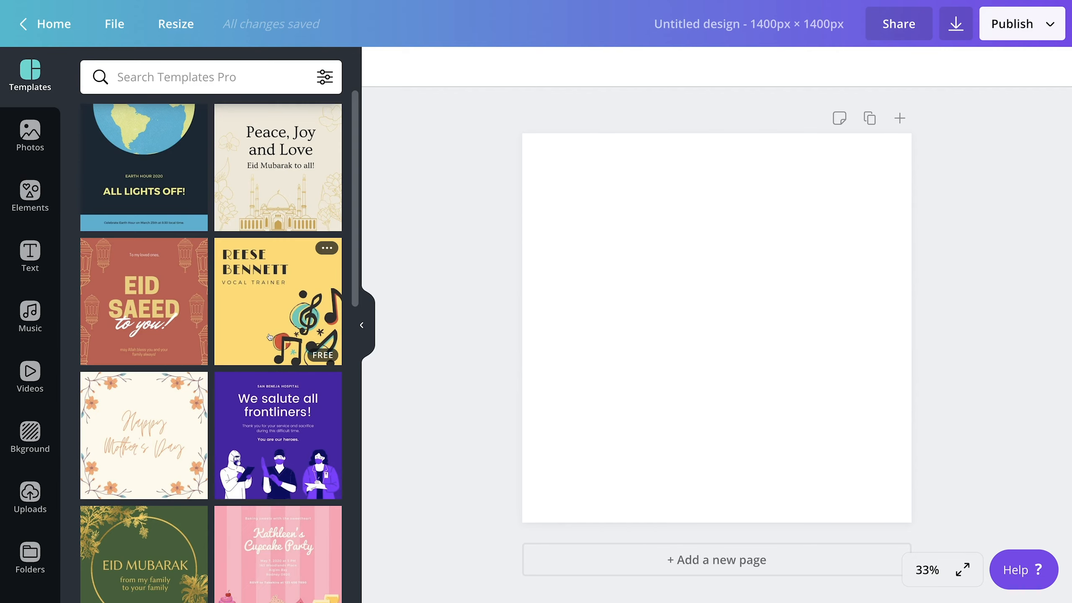
{"action": "scroll", "coordinate": [269, 337], "scroll_direction": "down", "scroll_amount": 8}
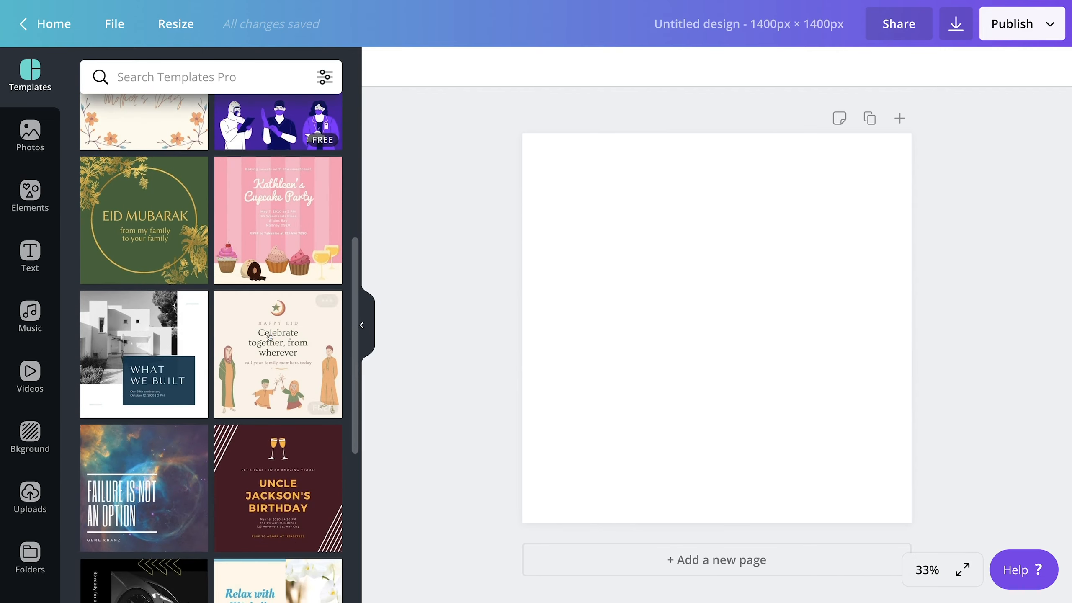
{"action": "scroll", "coordinate": [269, 337], "scroll_direction": "down", "scroll_amount": 4}
{"action": "scroll", "coordinate": [270, 337], "scroll_direction": "up", "scroll_amount": 3}
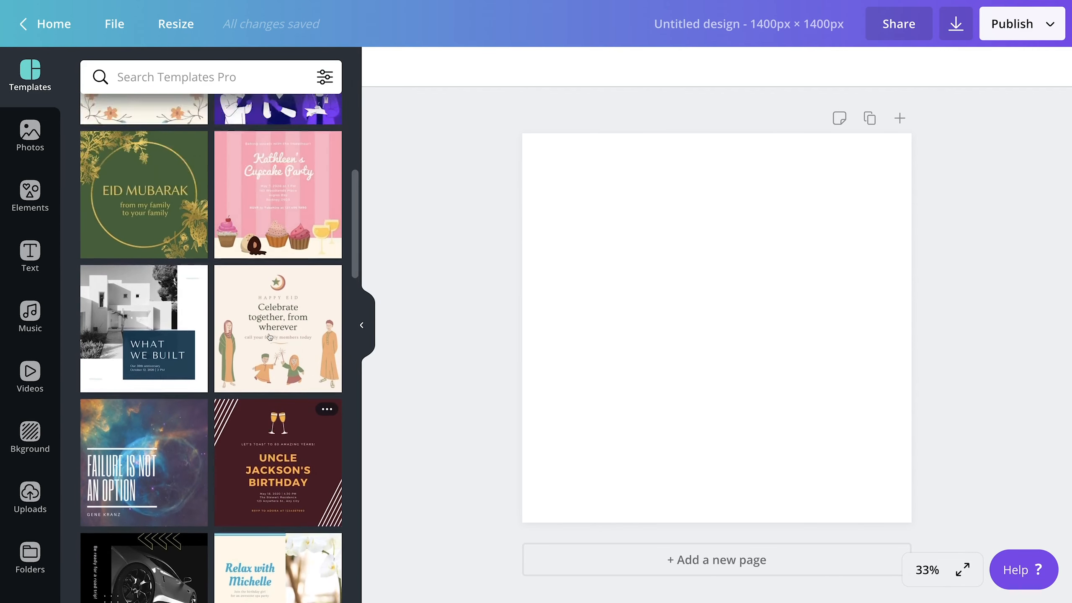
{"action": "scroll", "coordinate": [269, 337], "scroll_direction": "up", "scroll_amount": 9}
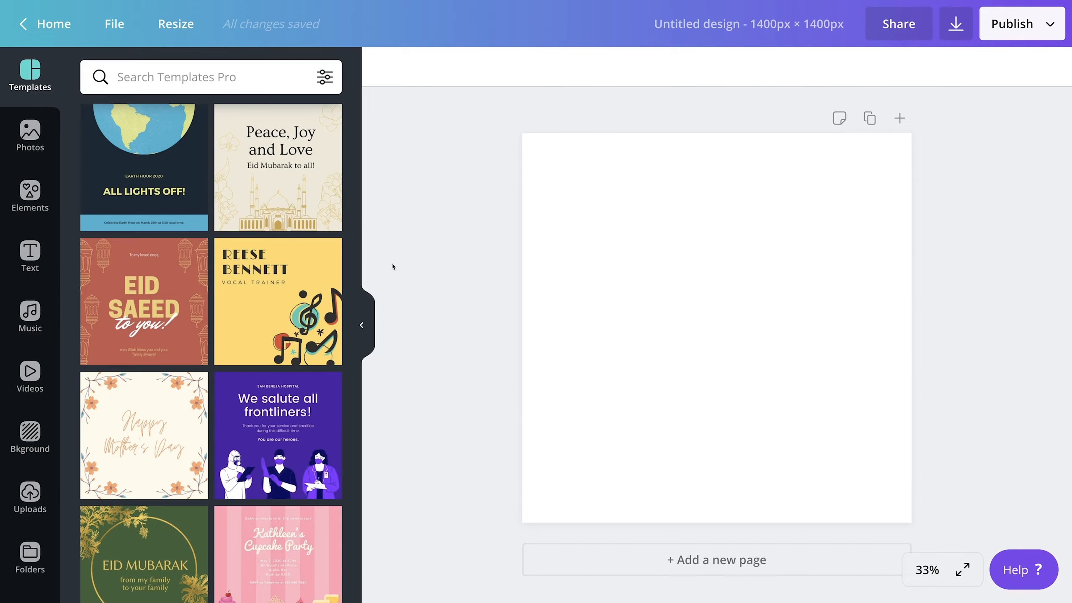
- Add the uploaded cut-out photo of the man in cap and dark cardigan, aligned to the page's bottom-right corner
{"action": "left_click", "coordinate": [30, 496]}
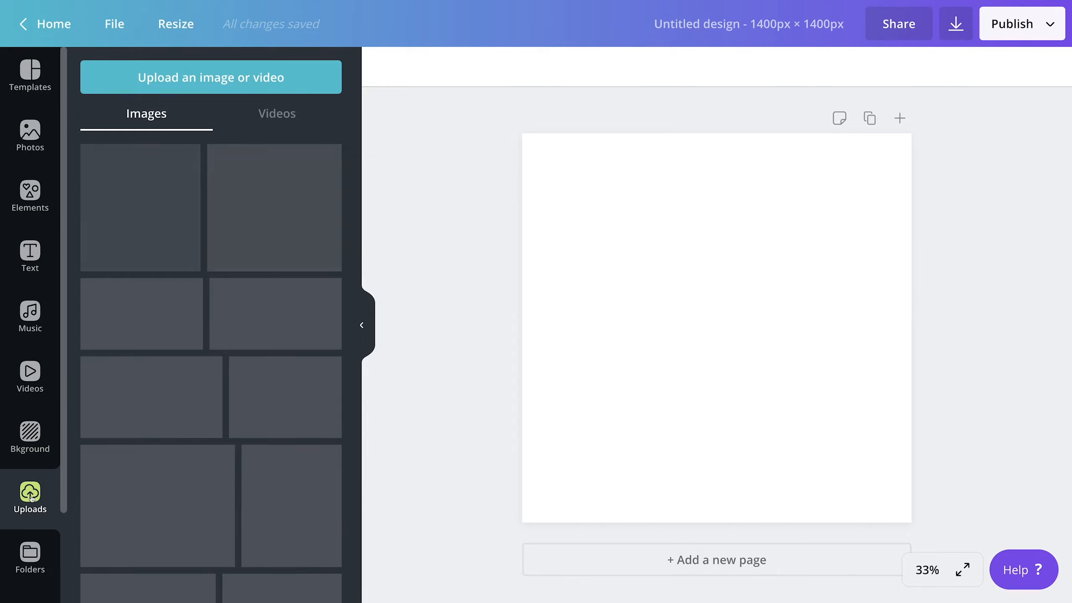
{"action": "scroll", "coordinate": [213, 320], "scroll_direction": "down", "scroll_amount": 5}
{"action": "scroll", "coordinate": [214, 319], "scroll_direction": "down", "scroll_amount": 4}
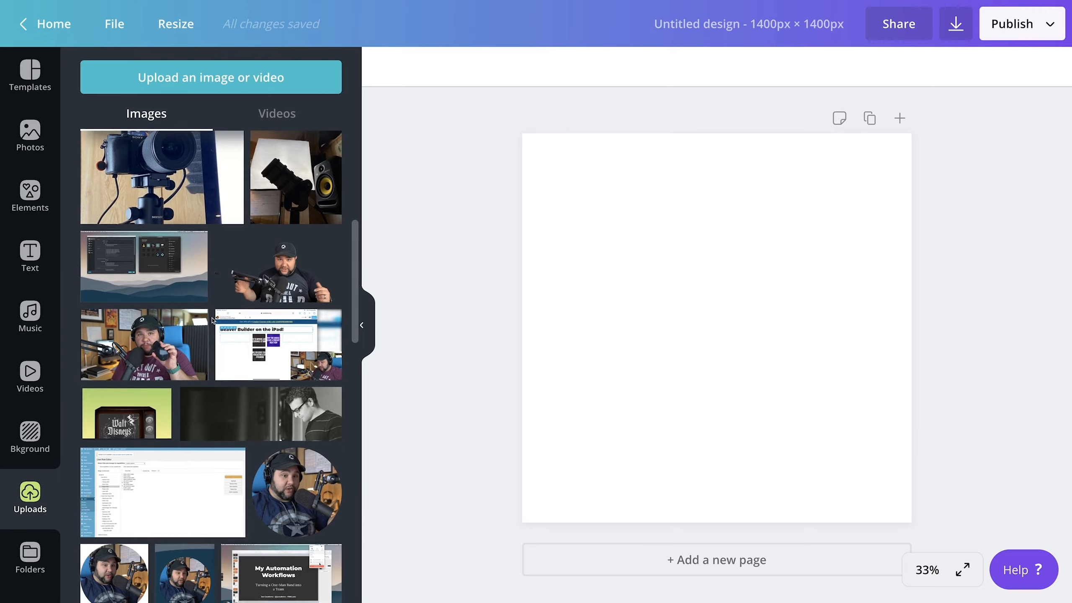
{"action": "scroll", "coordinate": [213, 320], "scroll_direction": "down", "scroll_amount": 7}
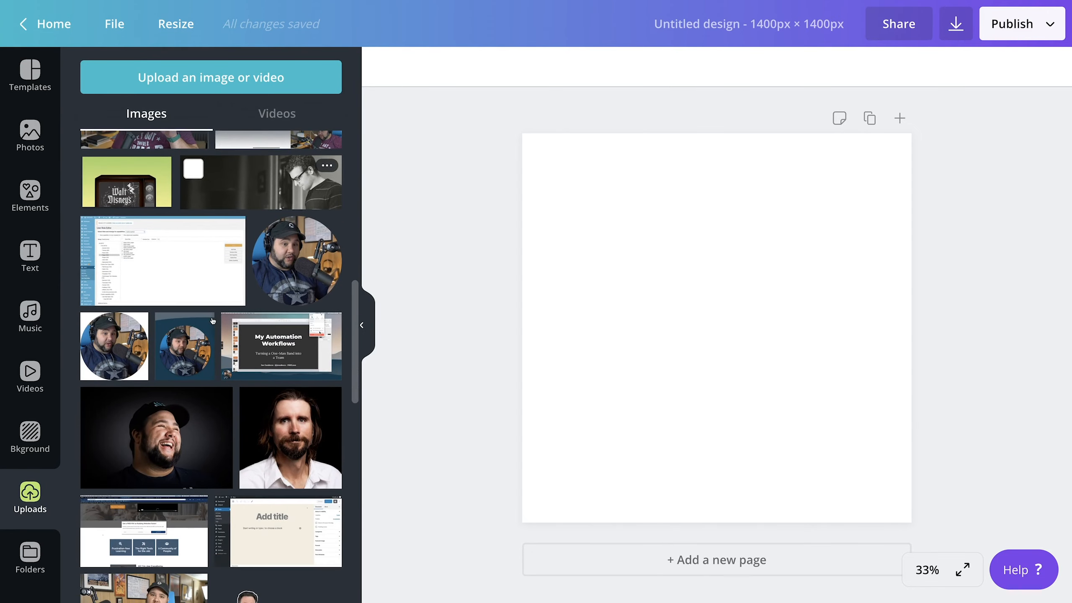
{"action": "scroll", "coordinate": [213, 319], "scroll_direction": "down", "scroll_amount": 3}
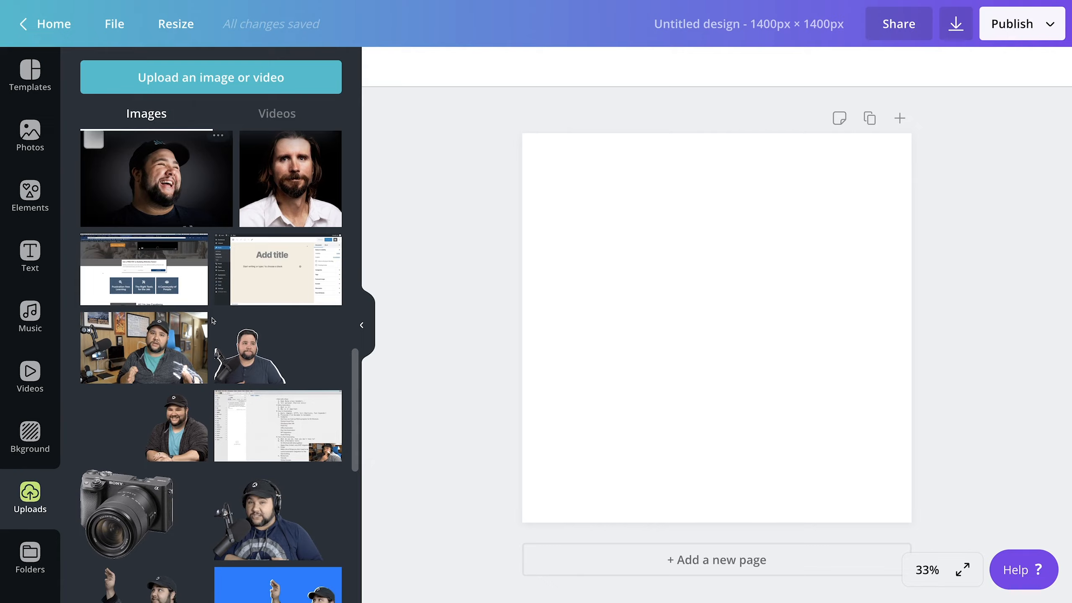
{"action": "left_click", "coordinate": [175, 323]}
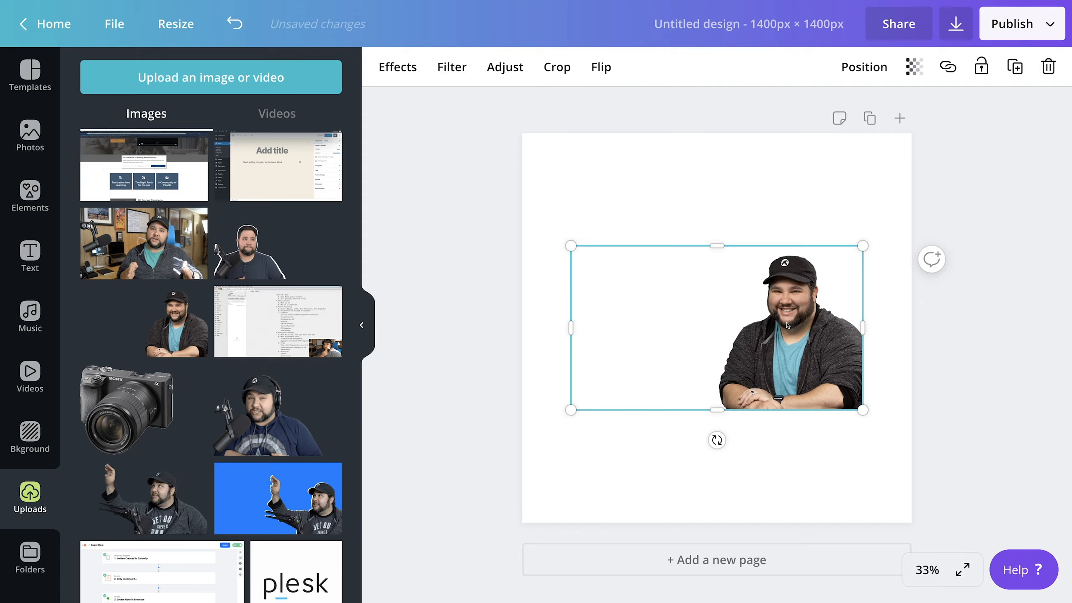
{"action": "left_click_drag", "start_coordinate": [787, 325], "coordinate": [835, 437]}
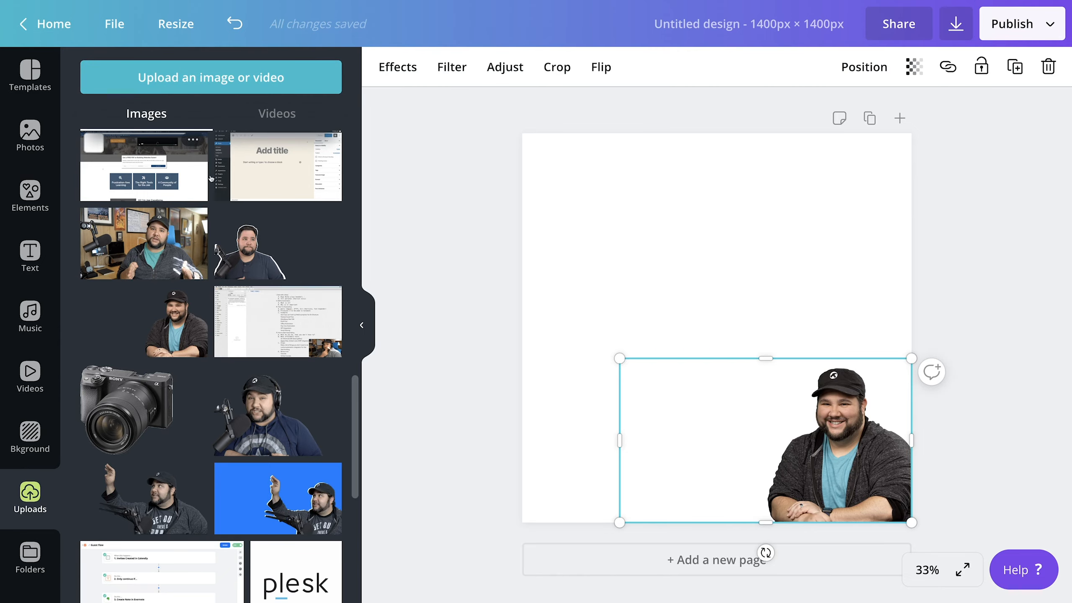
- Enlarge the cut-out photo from its top-left corner until its empty area extends past the page's left edge
{"action": "scroll", "coordinate": [200, 287], "scroll_direction": "up", "scroll_amount": 15}
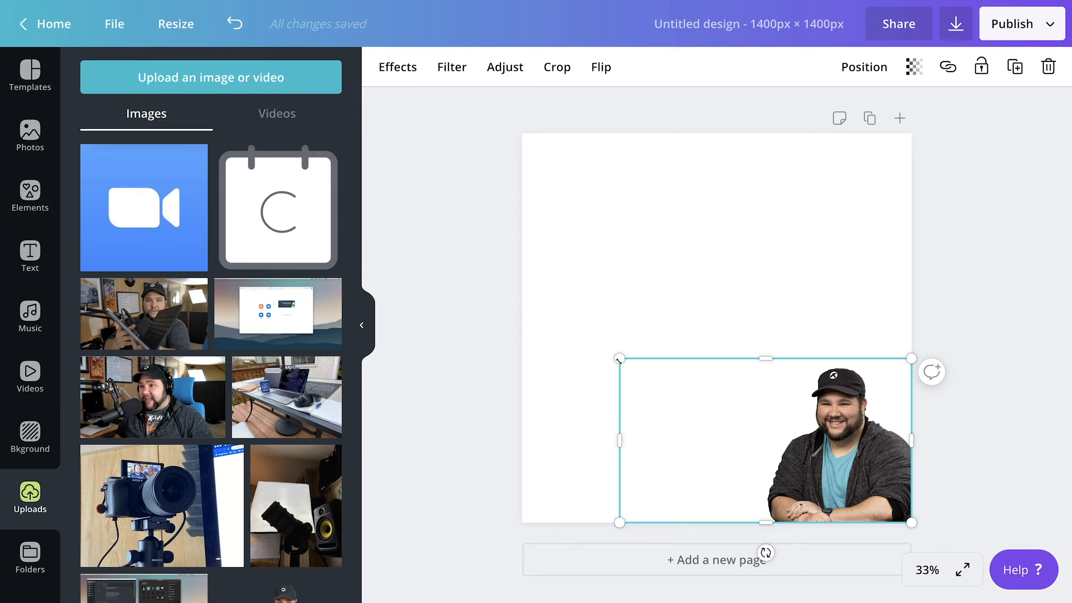
{"action": "left_click_drag", "start_coordinate": [621, 359], "coordinate": [471, 277]}
{"action": "left_click", "coordinate": [928, 229]}
{"action": "left_click", "coordinate": [743, 205]}
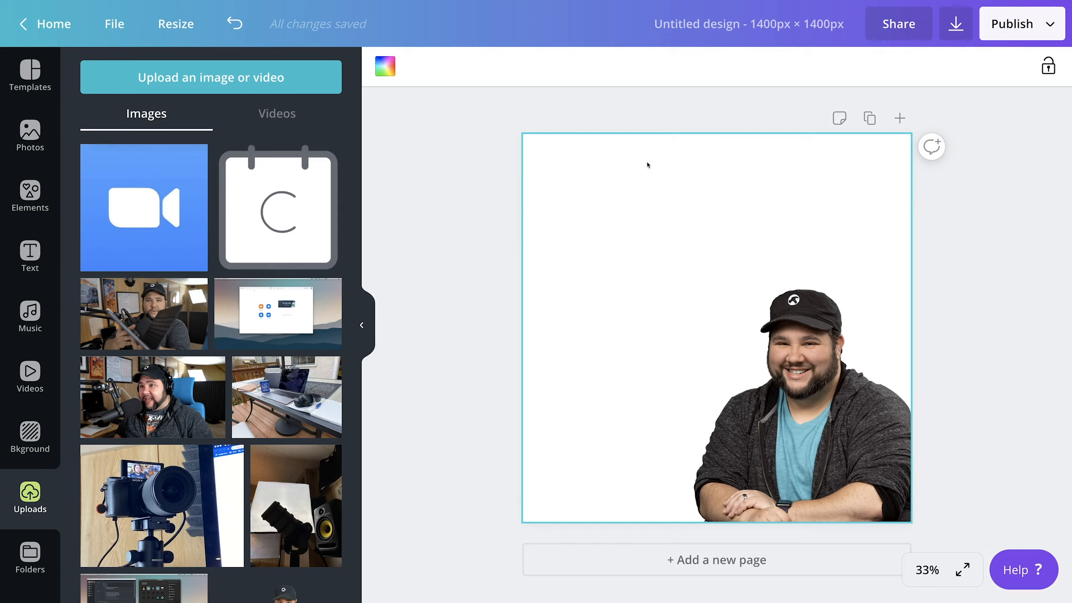
{"action": "left_click", "coordinate": [495, 182]}
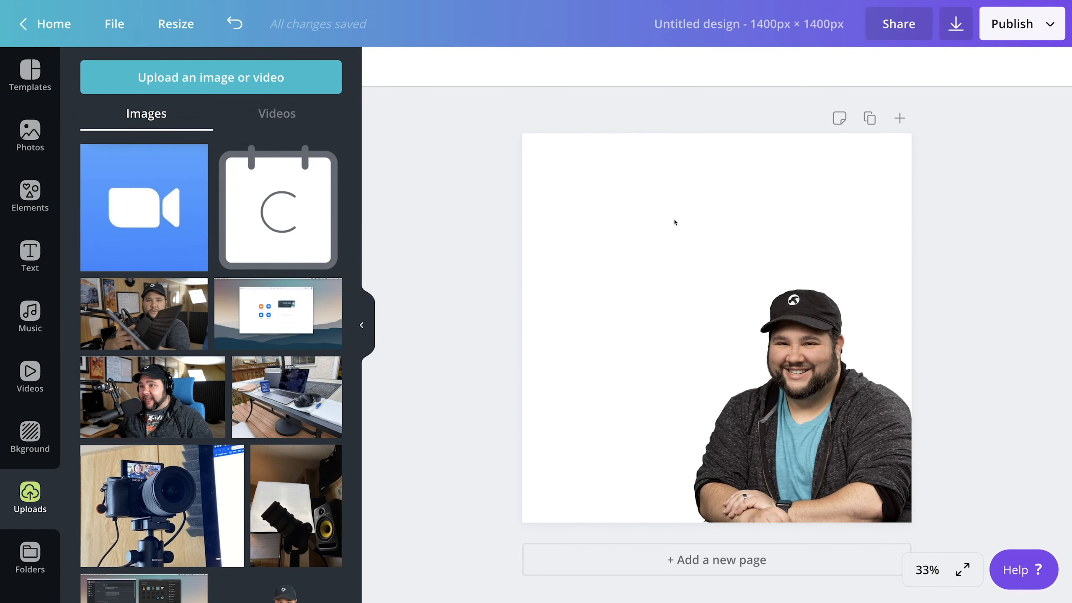
{"action": "left_click", "coordinate": [644, 191]}
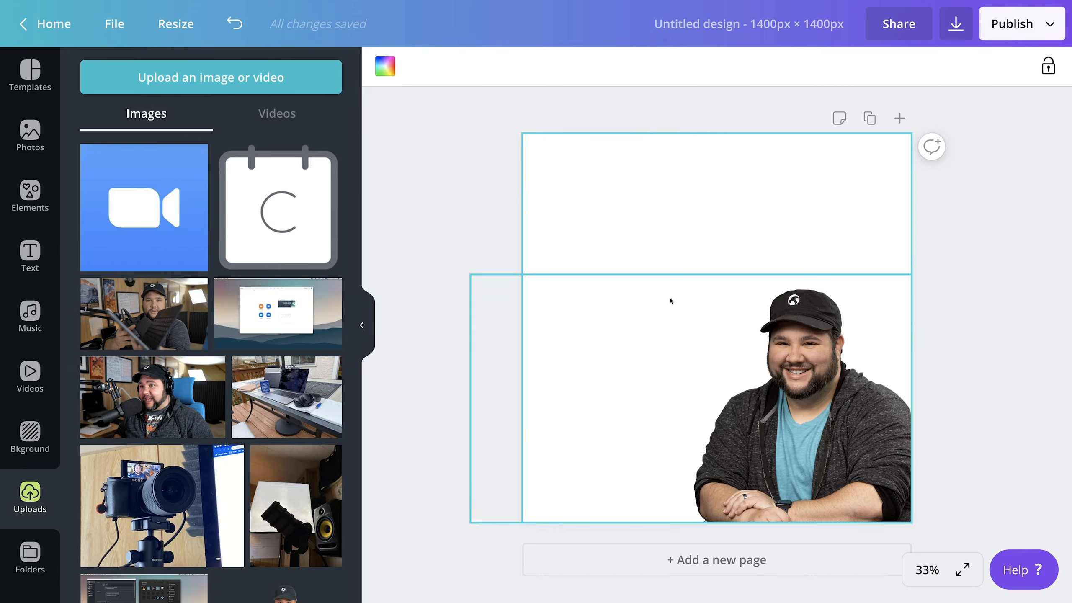
{"action": "left_click", "coordinate": [819, 415]}
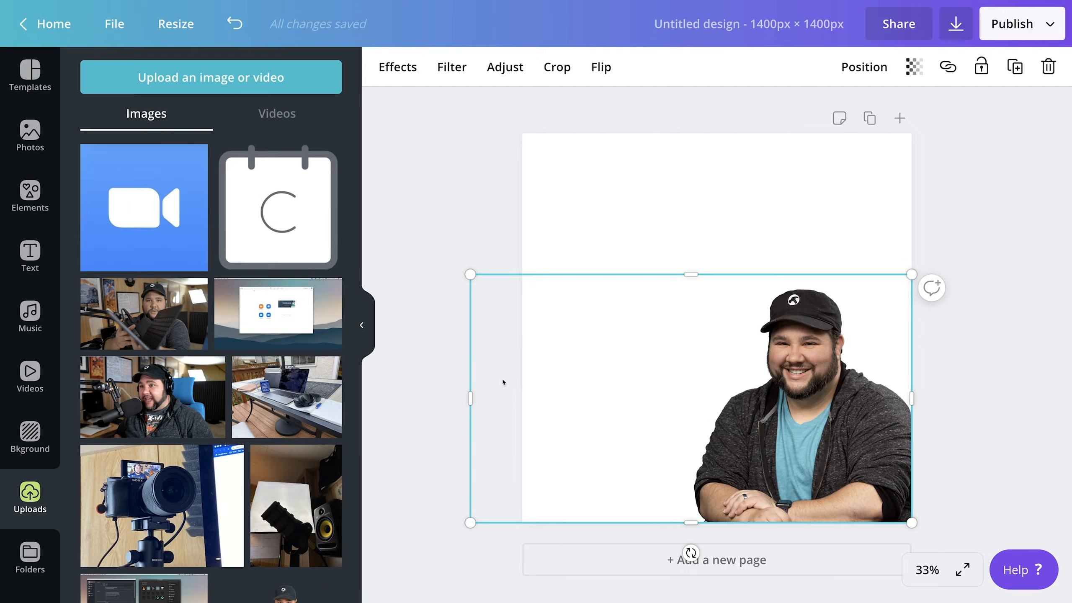
{"action": "left_click", "coordinate": [452, 220]}
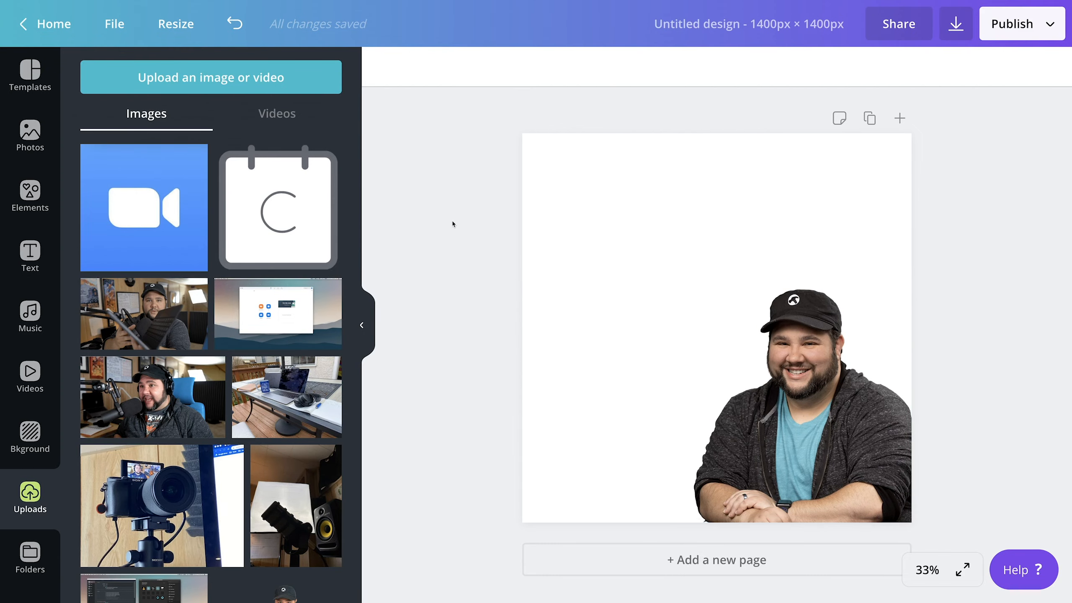
- Fill the page background with the dark green default color
{"action": "left_click", "coordinate": [605, 173]}
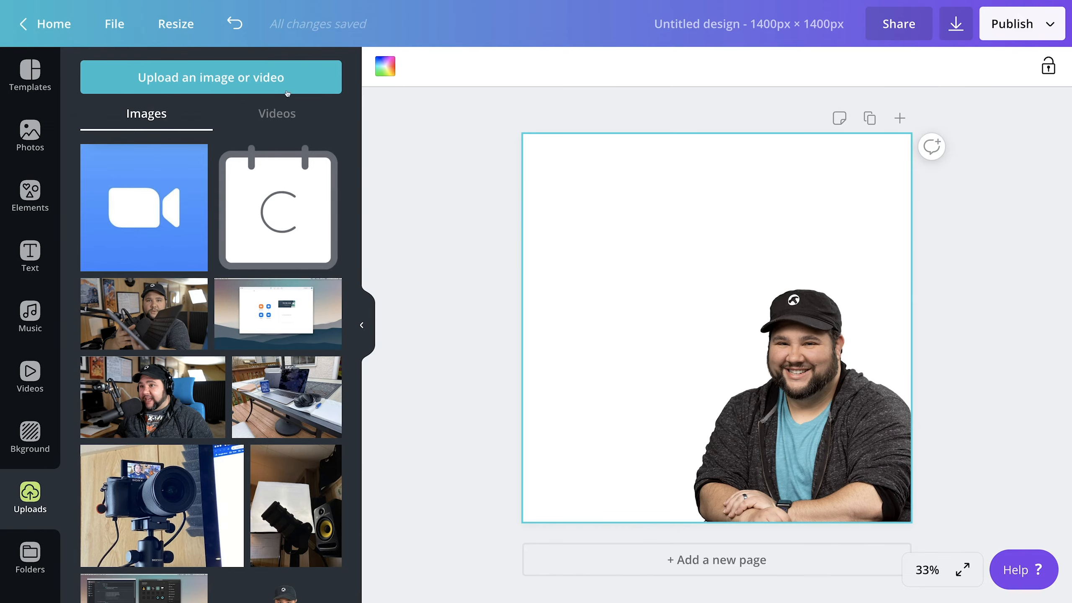
{"action": "left_click", "coordinate": [388, 73]}
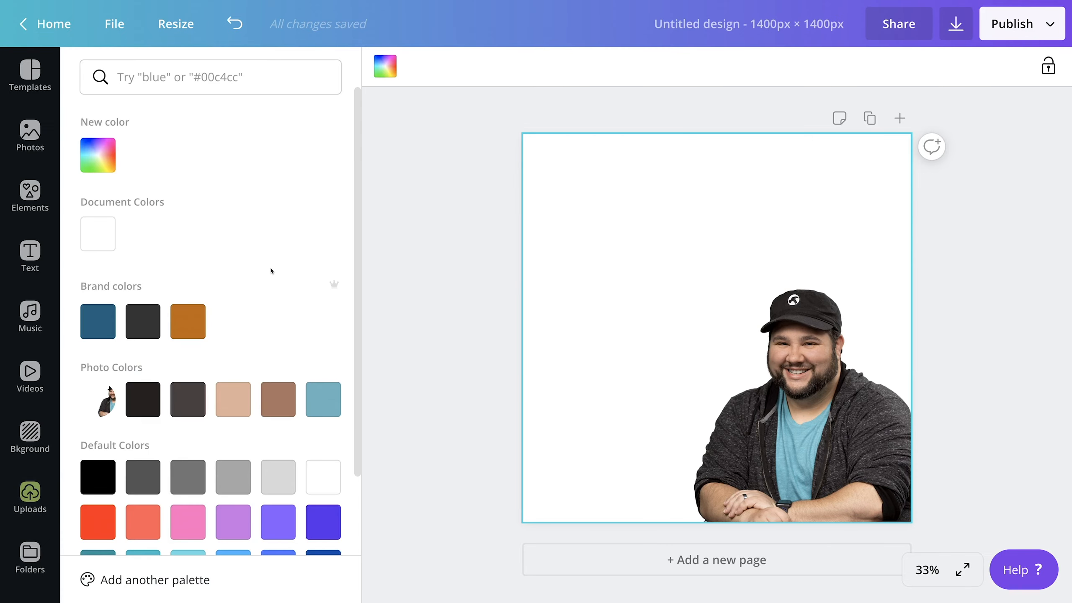
{"action": "scroll", "coordinate": [224, 271], "scroll_direction": "down", "scroll_amount": 2}
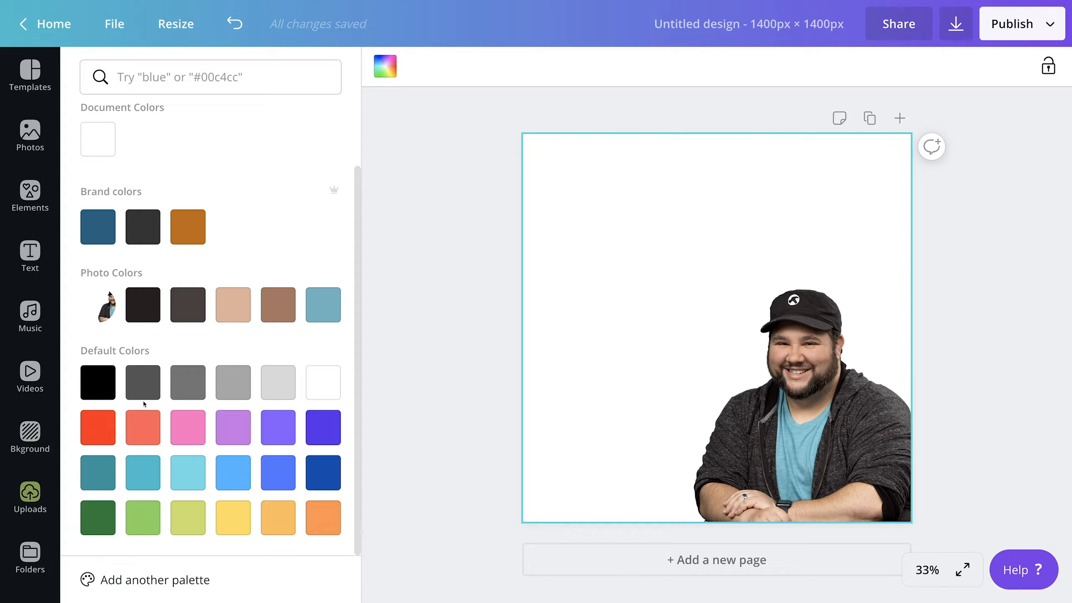
{"action": "left_click", "coordinate": [100, 516]}
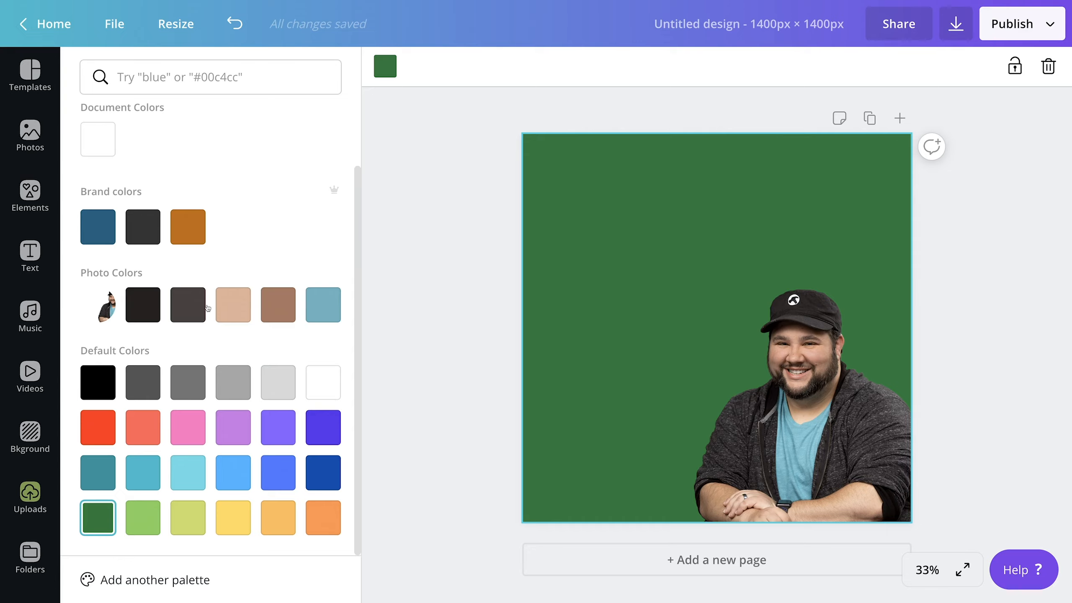
- Try a lighter custom green, #25bd67, as the page background
{"action": "scroll", "coordinate": [237, 253], "scroll_direction": "up", "scroll_amount": 3}
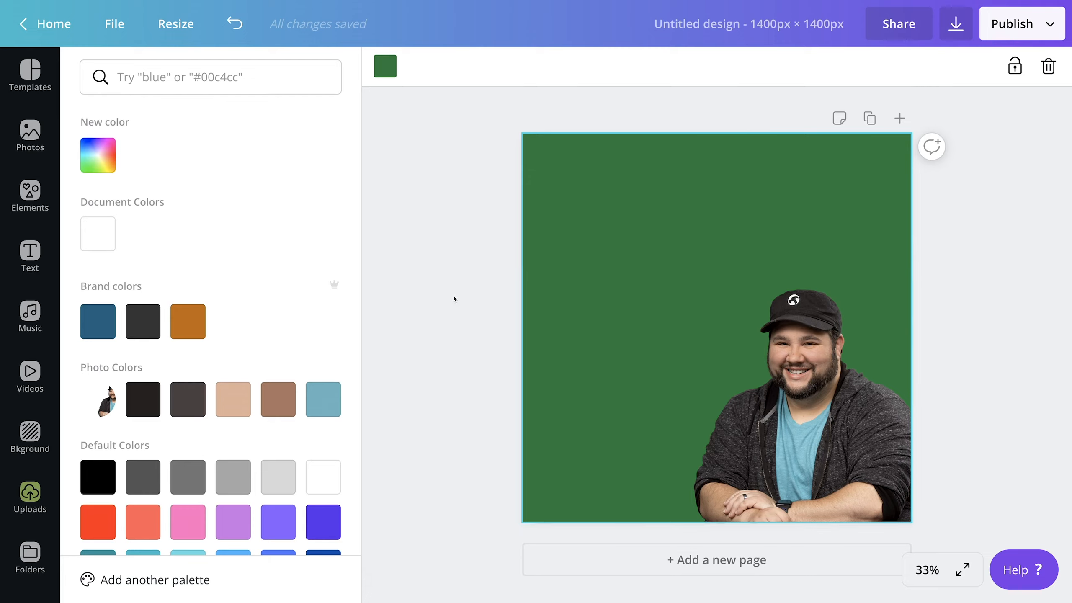
{"action": "left_click", "coordinate": [104, 159]}
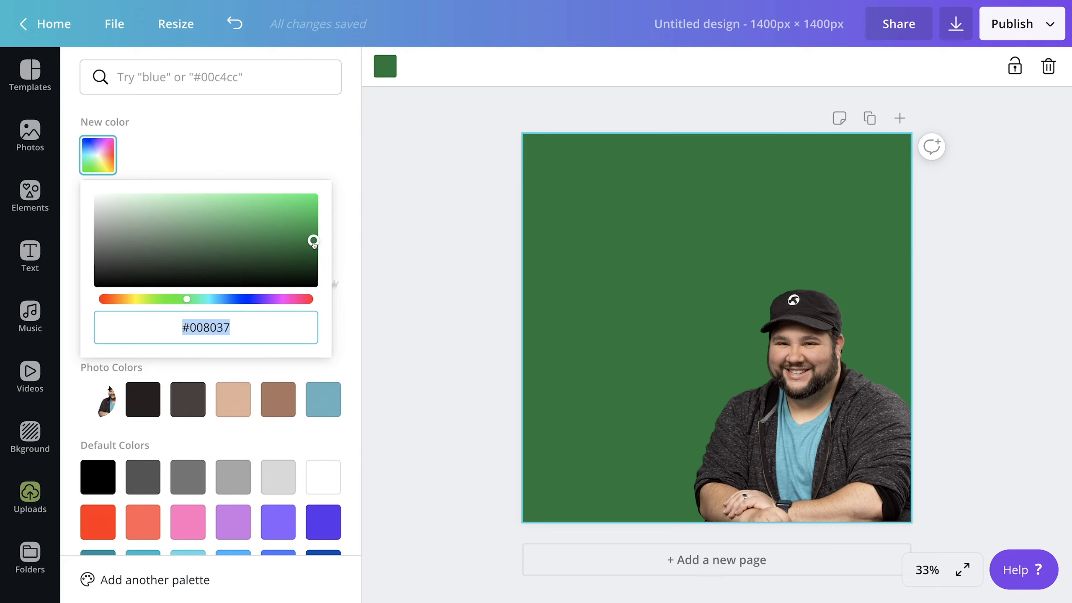
{"action": "left_click_drag", "start_coordinate": [314, 243], "coordinate": [290, 220]}
{"action": "mouse_move", "coordinate": [290, 219]}
{"action": "left_mouse_down"}
{"action": "mouse_move", "coordinate": [261, 197]}
{"action": "mouse_move", "coordinate": [289, 210]}
{"action": "mouse_move", "coordinate": [287, 223]}
{"action": "mouse_move", "coordinate": [235, 237]}
{"action": "mouse_move", "coordinate": [291, 212]}
{"action": "mouse_move", "coordinate": [264, 199]}
{"action": "mouse_move", "coordinate": [282, 222]}
{"action": "mouse_move", "coordinate": [274, 217]}
{"action": "left_mouse_up"}
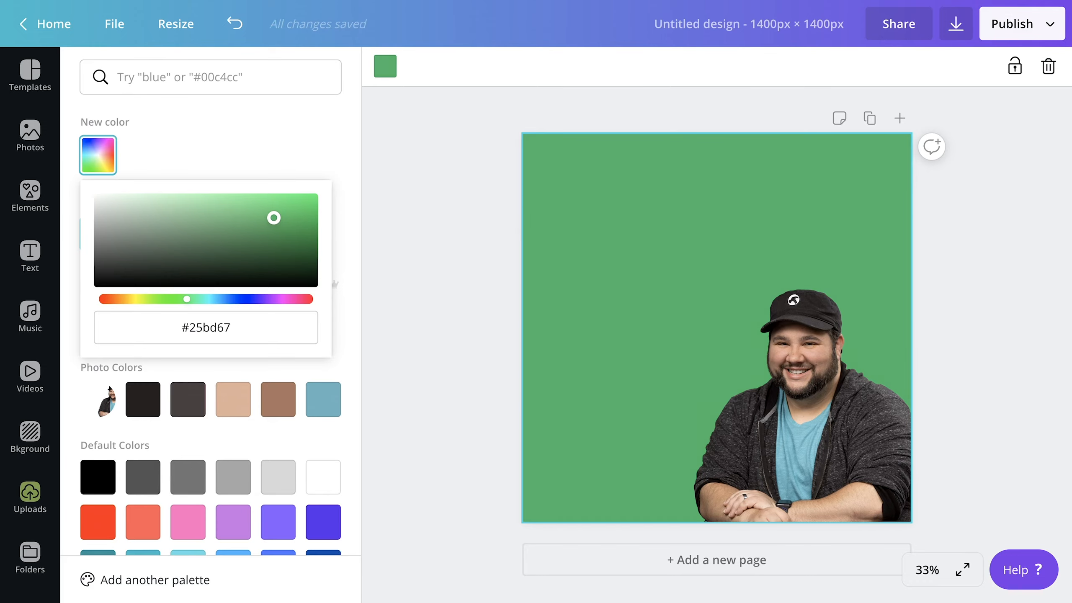
{"action": "left_click_drag", "start_coordinate": [273, 217], "coordinate": [274, 218]}
- Apply the photo's blue to the page background and adjust its hue and shade to mint green #54dfb5
{"action": "left_click", "coordinate": [323, 399]}
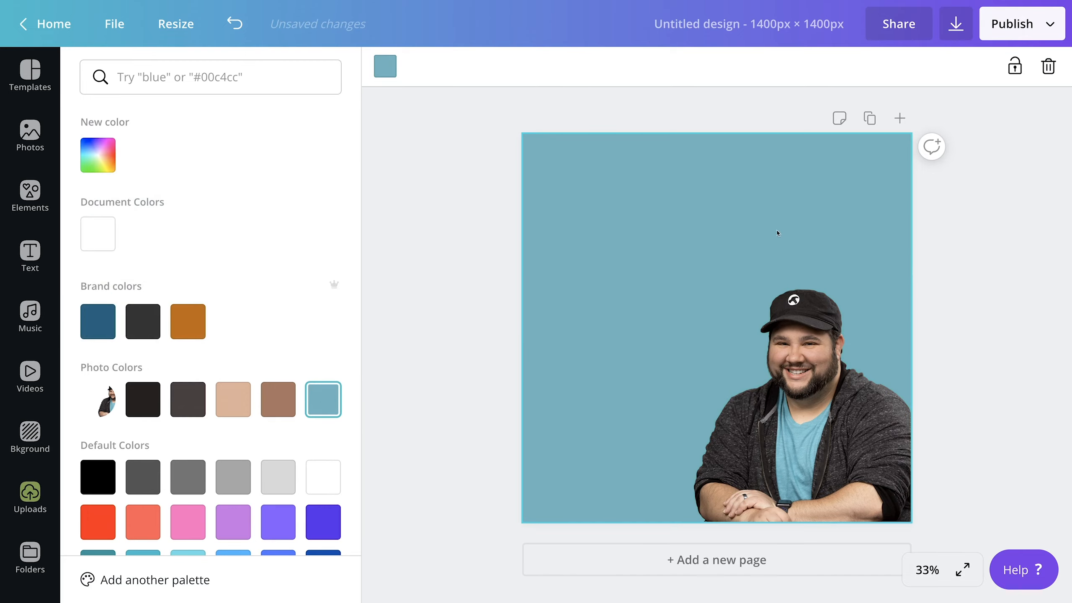
{"action": "left_click", "coordinate": [109, 163]}
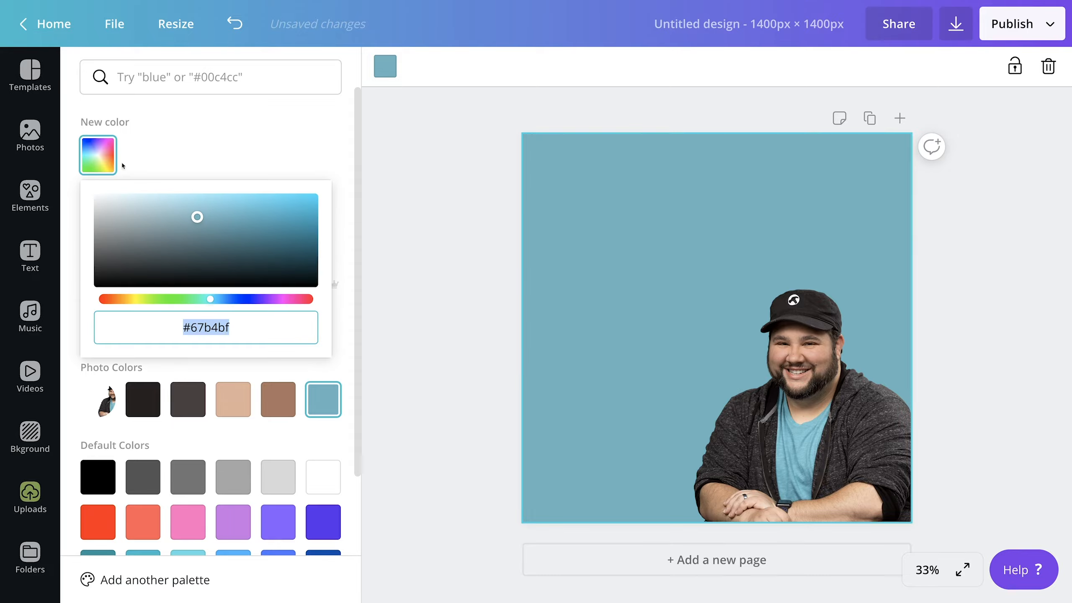
{"action": "left_click_drag", "start_coordinate": [206, 300], "coordinate": [197, 303]}
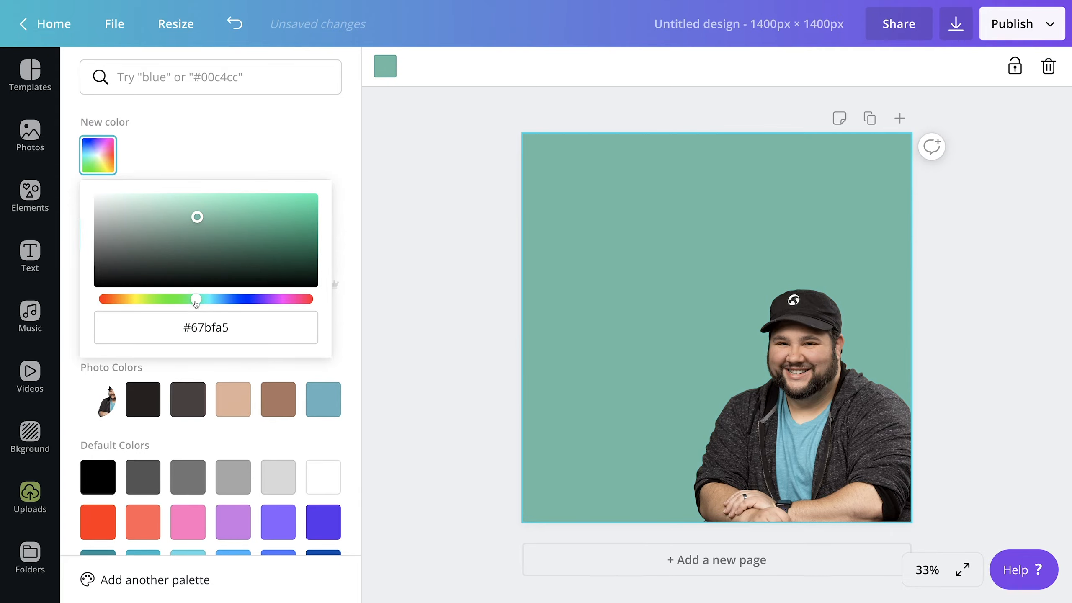
{"action": "left_click_drag", "start_coordinate": [197, 217], "coordinate": [232, 206]}
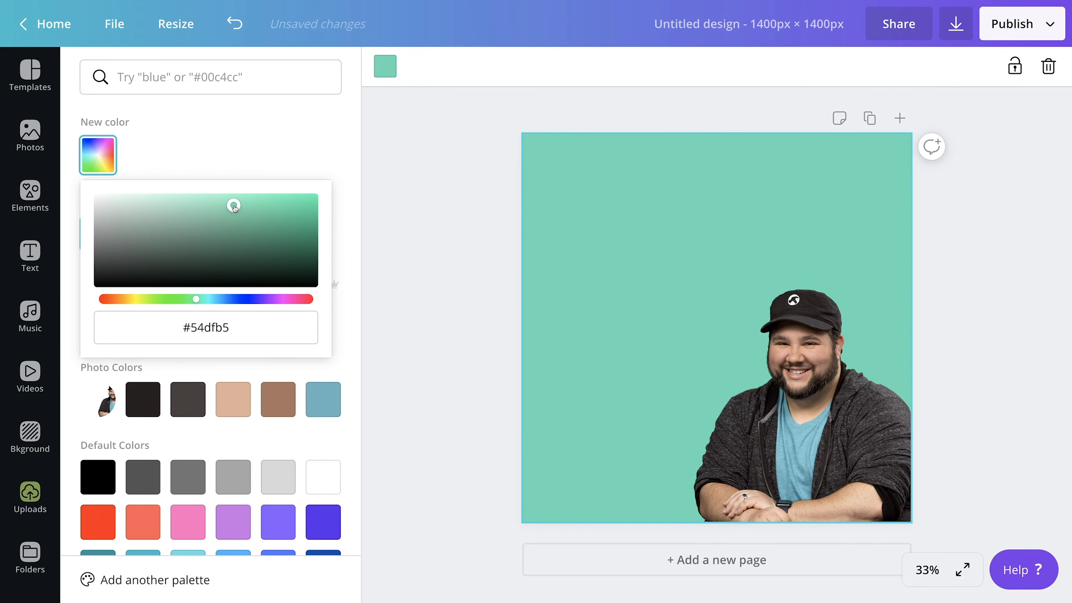
{"action": "left_click", "coordinate": [422, 268]}
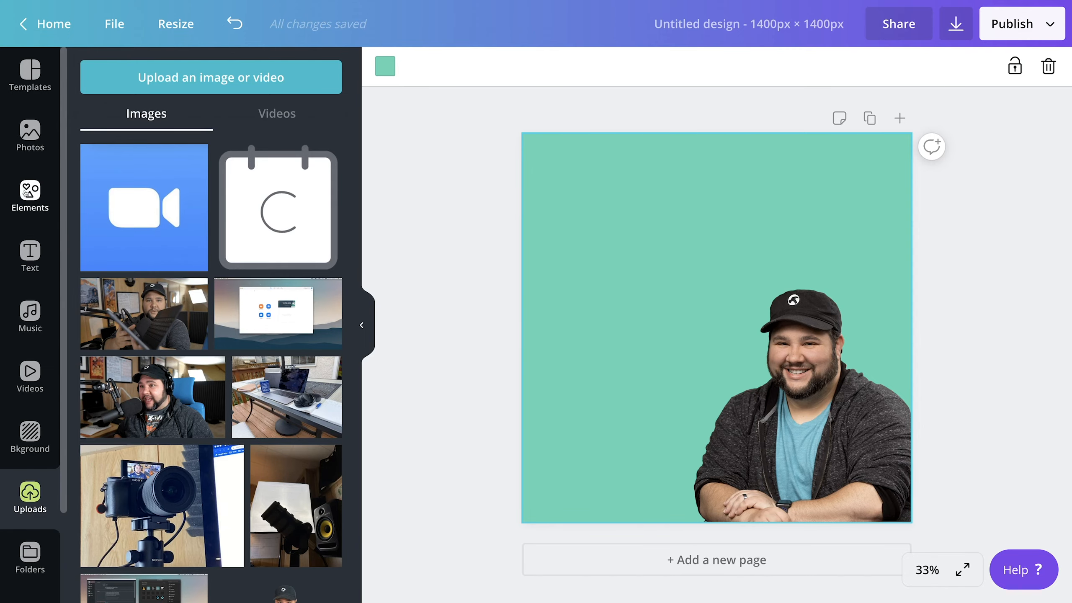
- Browse the text styles and font combinations available for the cover
{"action": "left_click", "coordinate": [34, 238]}
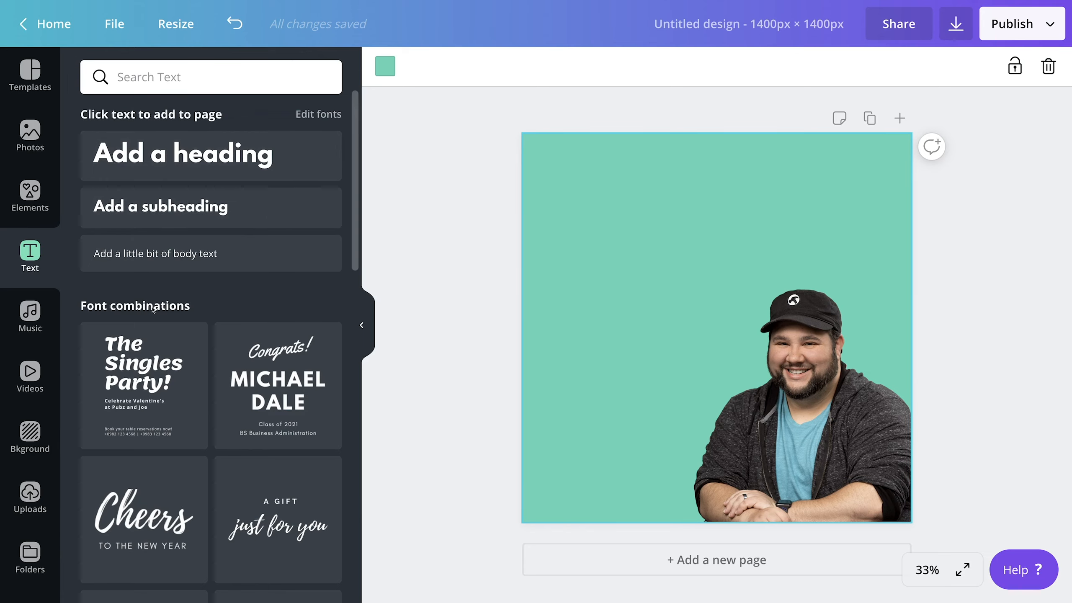
{"action": "scroll", "coordinate": [154, 311], "scroll_direction": "down", "scroll_amount": 1}
{"action": "scroll", "coordinate": [153, 310], "scroll_direction": "up", "scroll_amount": 1}
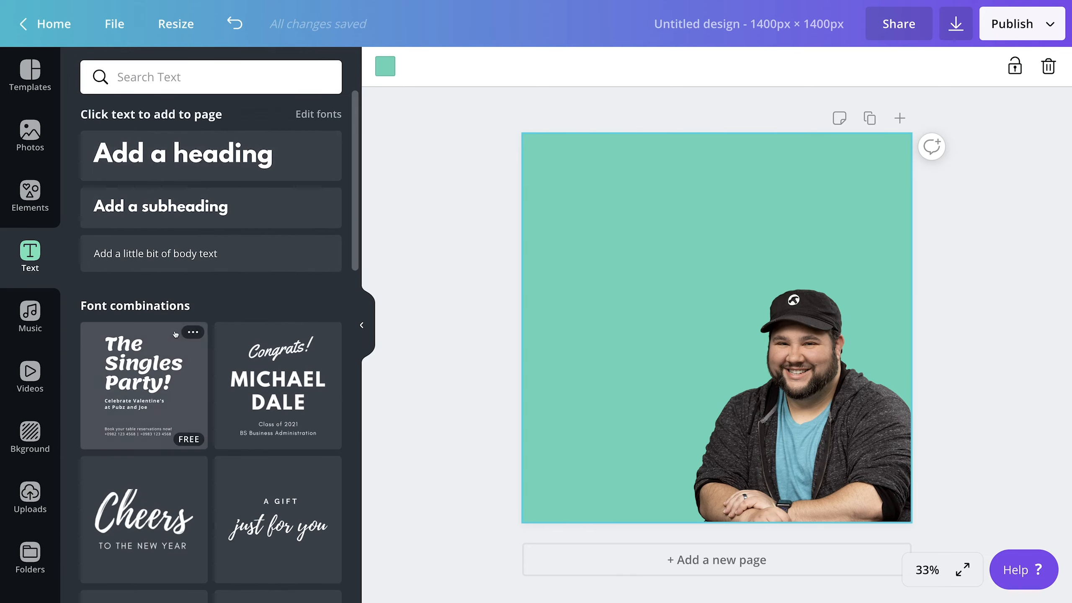
{"action": "scroll", "coordinate": [176, 245], "scroll_direction": "down", "scroll_amount": 5}
{"action": "scroll", "coordinate": [176, 245], "scroll_direction": "down", "scroll_amount": 10}
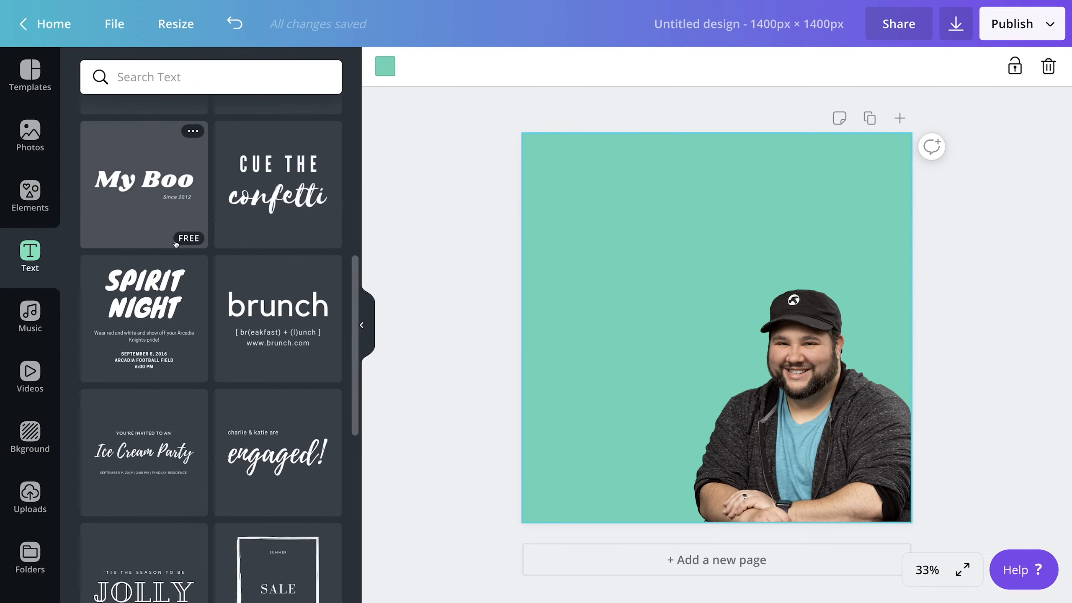
{"action": "scroll", "coordinate": [176, 244], "scroll_direction": "up", "scroll_amount": 15}
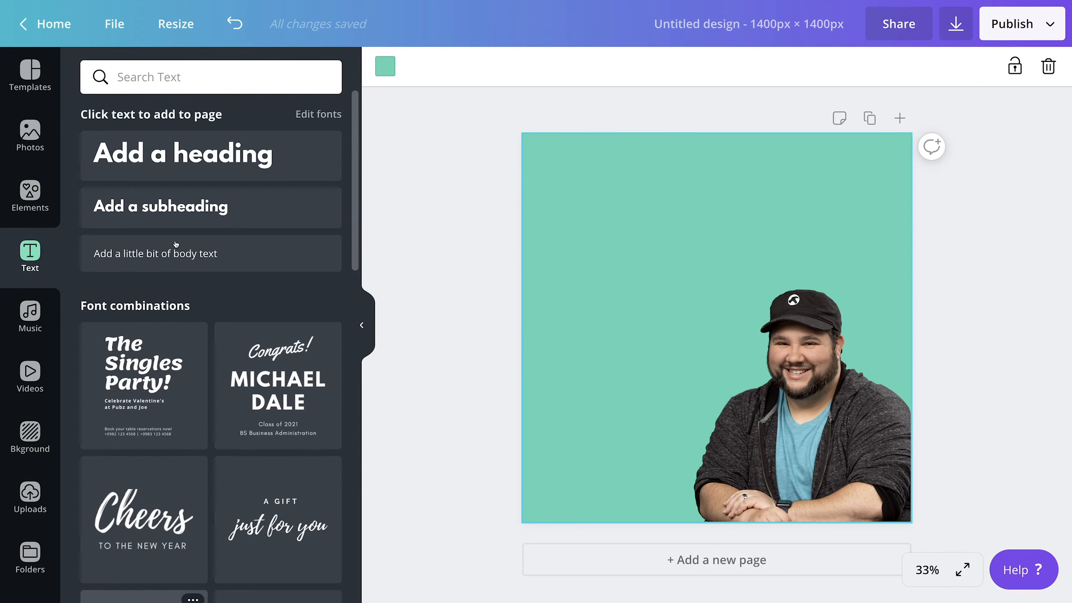
- Add a heading reading "Today I Learn..." and enlarge it to about font size 109, centered across the top of the page
{"action": "left_click", "coordinate": [182, 155]}
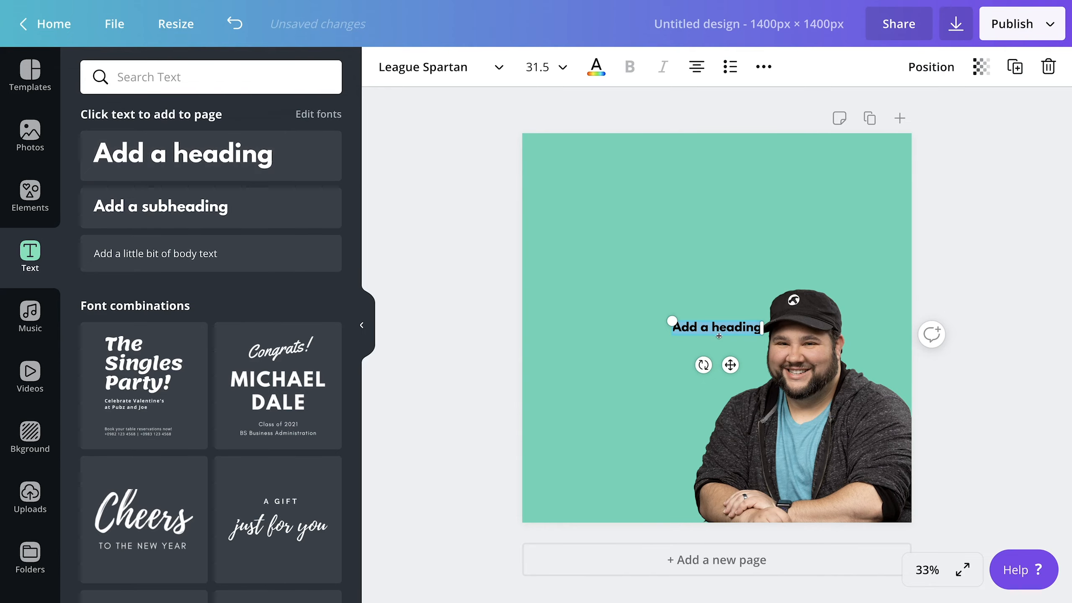
{"action": "type", "text": "Today I Learn..."}
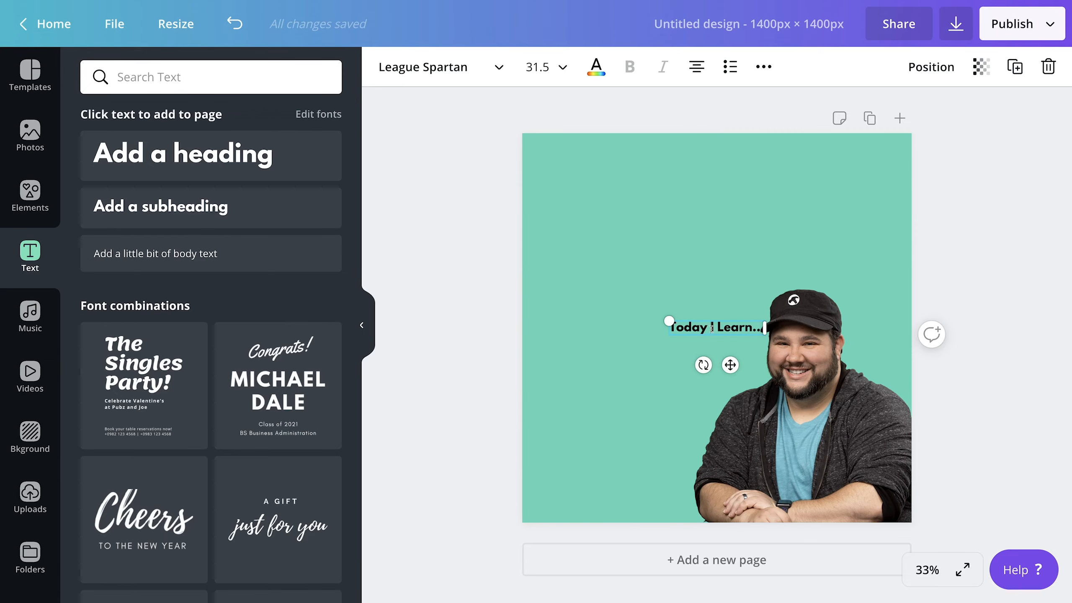
{"action": "left_click_drag", "start_coordinate": [731, 365], "coordinate": [880, 247]}
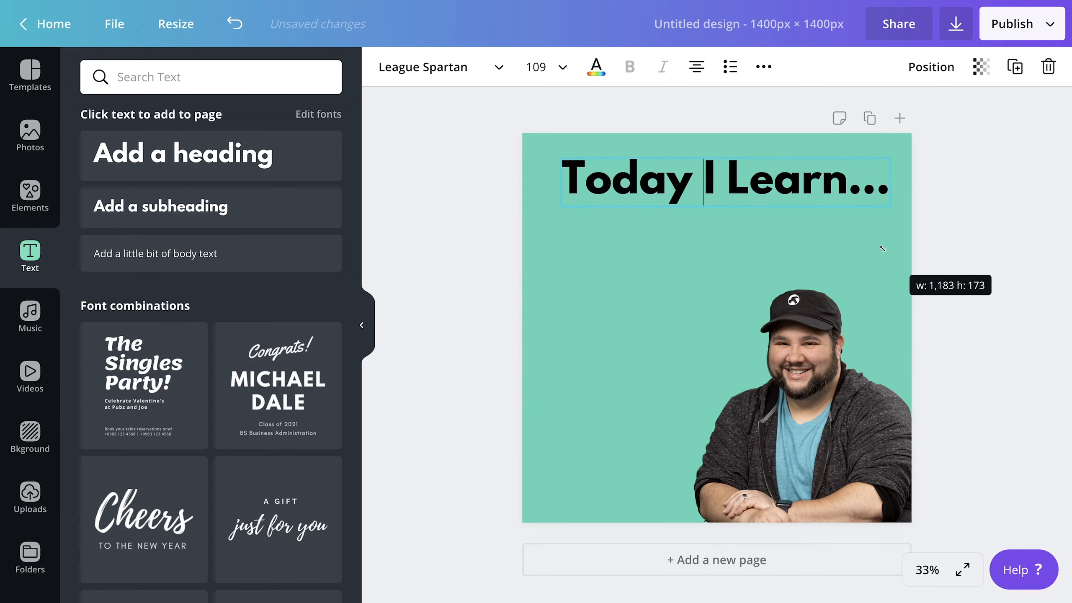
{"action": "left_click", "coordinate": [790, 230]}
{"action": "left_click_drag", "start_coordinate": [784, 186], "coordinate": [769, 177]}
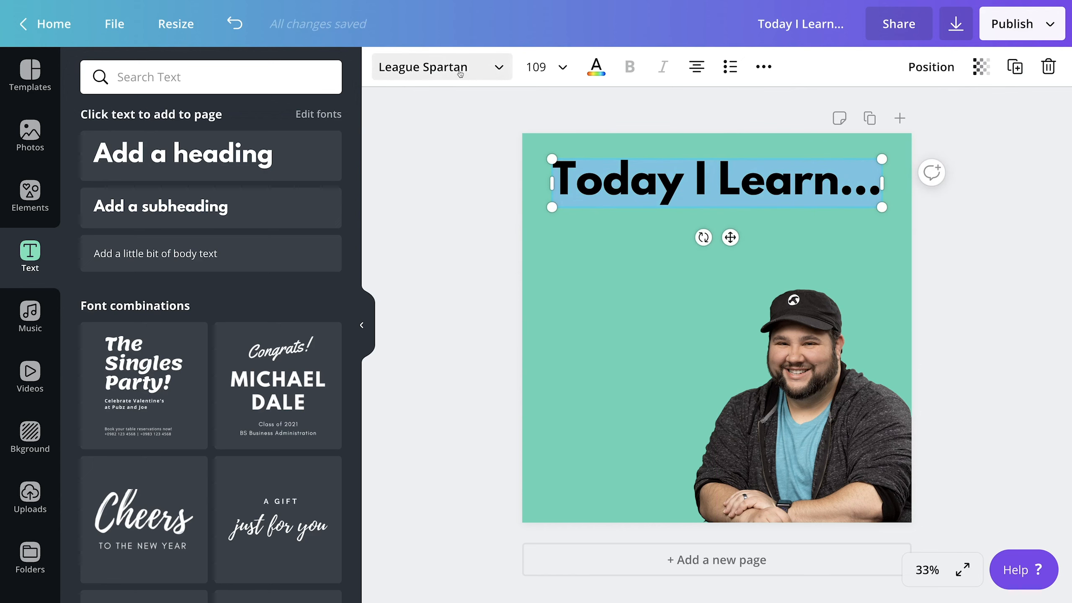
- Try the Bright font on the heading text
{"action": "left_click", "coordinate": [492, 67]}
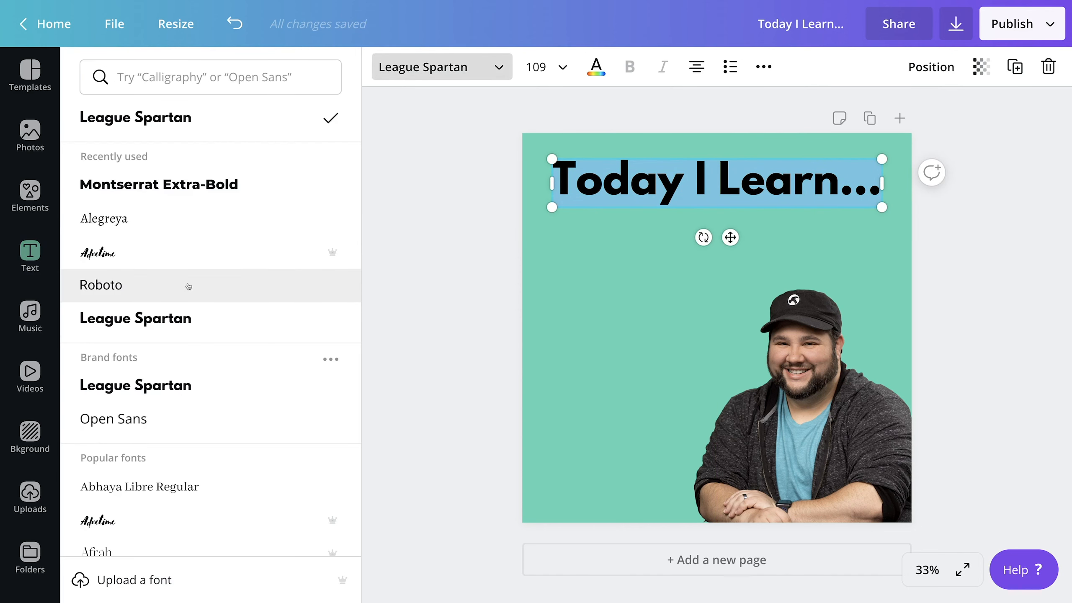
{"action": "scroll", "coordinate": [189, 286], "scroll_direction": "down", "scroll_amount": 2}
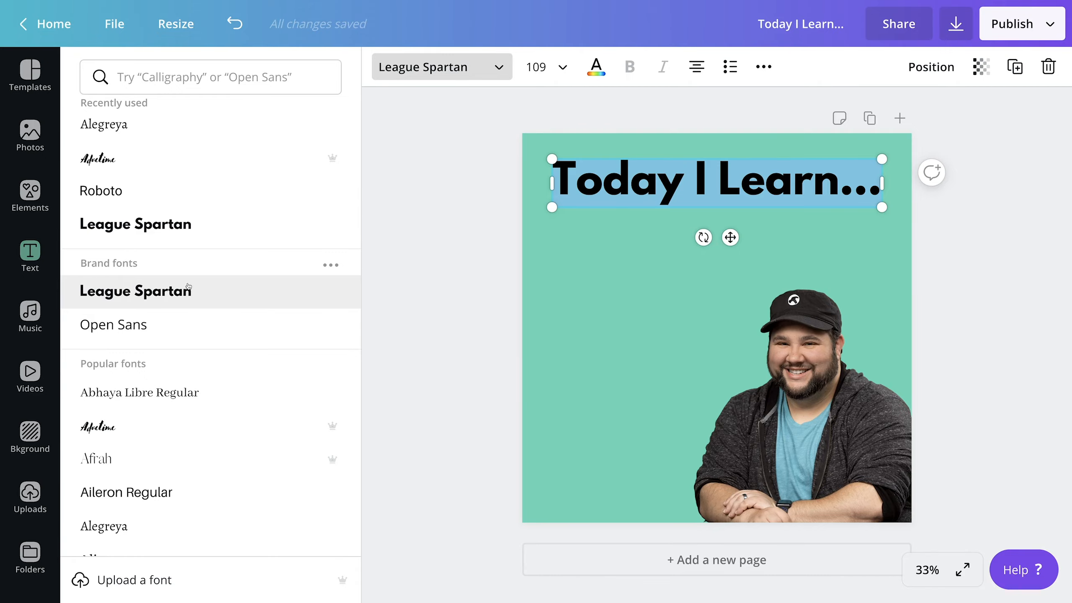
{"action": "scroll", "coordinate": [189, 287], "scroll_direction": "down", "scroll_amount": 6}
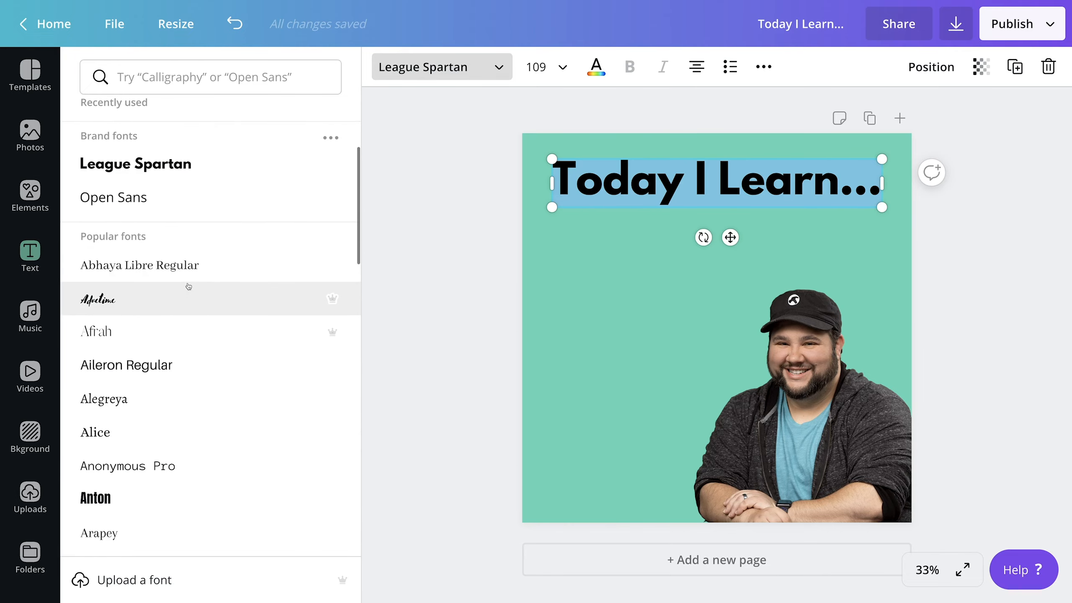
{"action": "scroll", "coordinate": [188, 287], "scroll_direction": "down", "scroll_amount": 2}
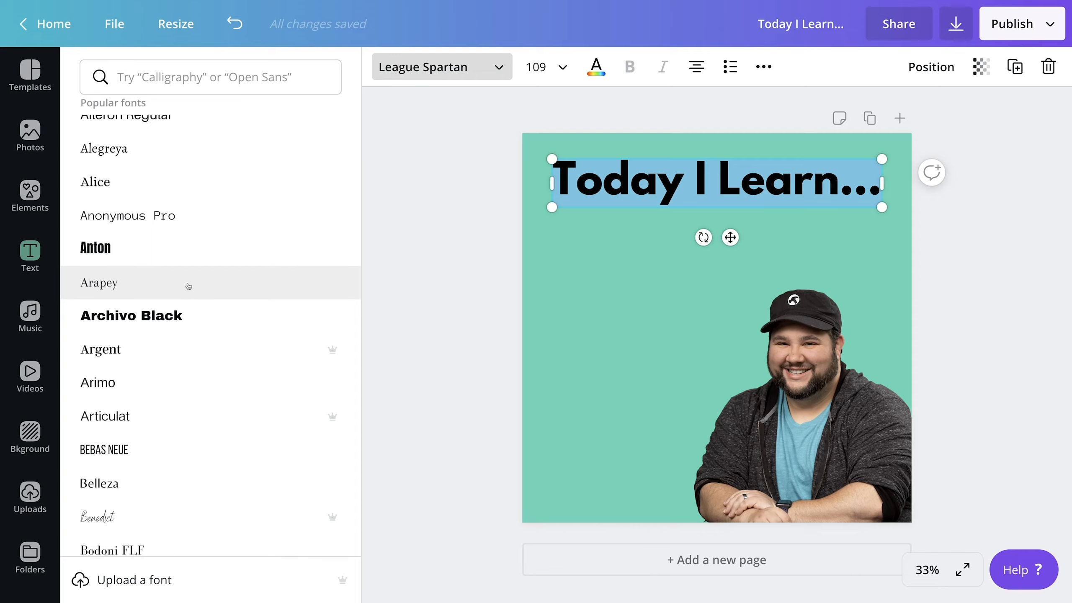
{"action": "scroll", "coordinate": [188, 286], "scroll_direction": "down", "scroll_amount": 3}
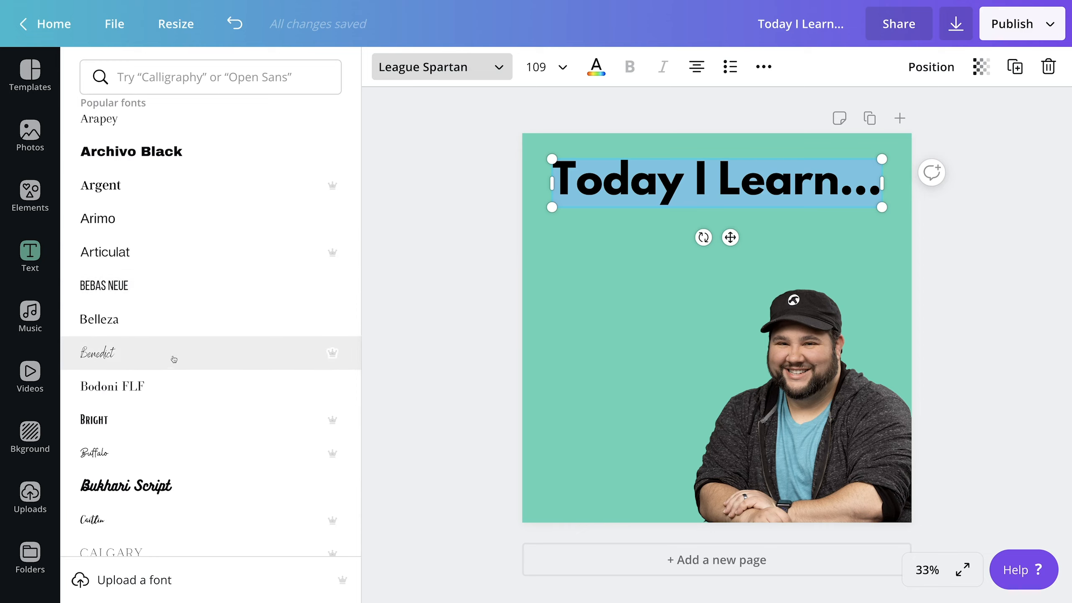
{"action": "left_click", "coordinate": [169, 428]}
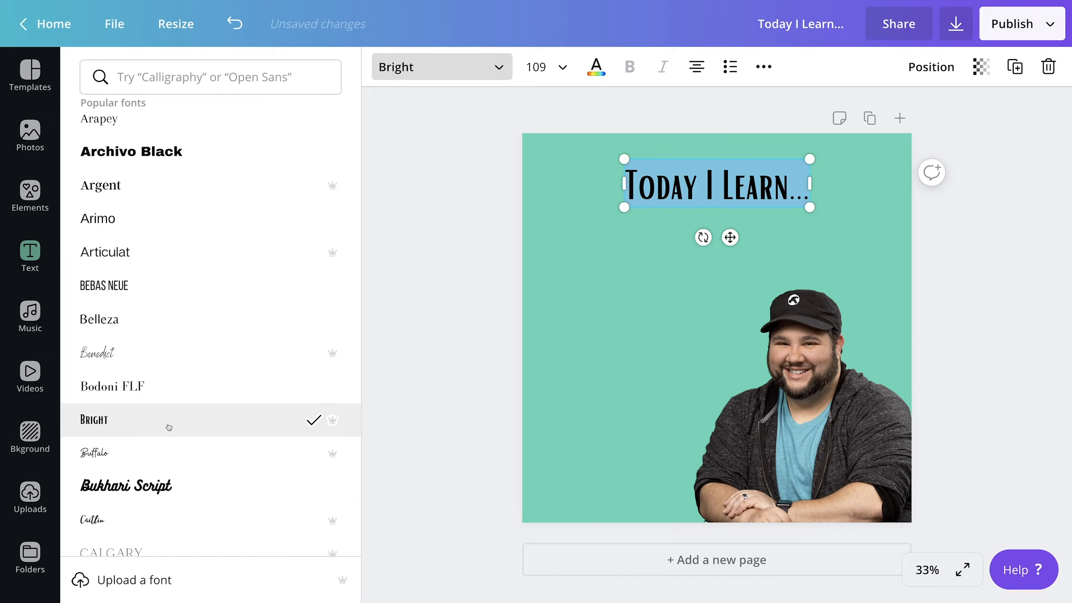
- Try the Chloe font on the heading text
{"action": "scroll", "coordinate": [169, 427], "scroll_direction": "down", "scroll_amount": 2}
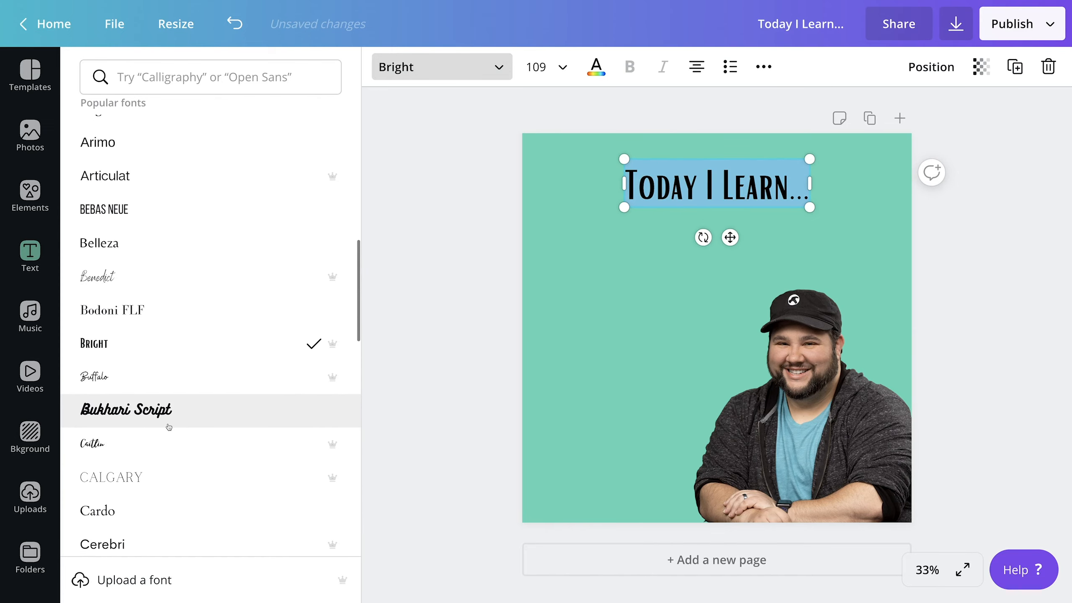
{"action": "scroll", "coordinate": [168, 427], "scroll_direction": "down", "scroll_amount": 2}
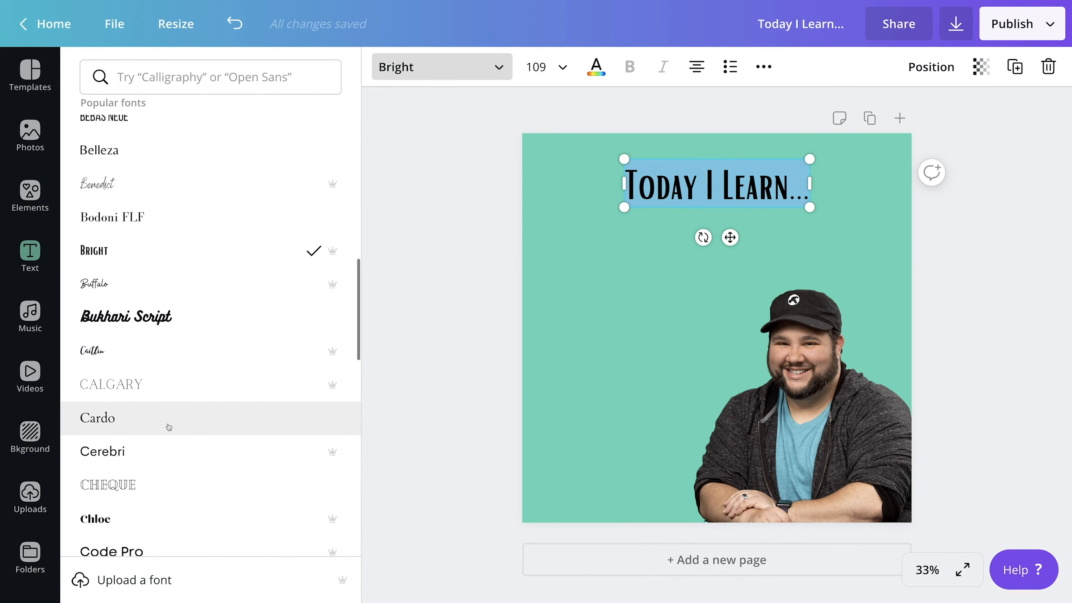
{"action": "left_click", "coordinate": [157, 473]}
{"action": "left_click", "coordinate": [138, 509]}
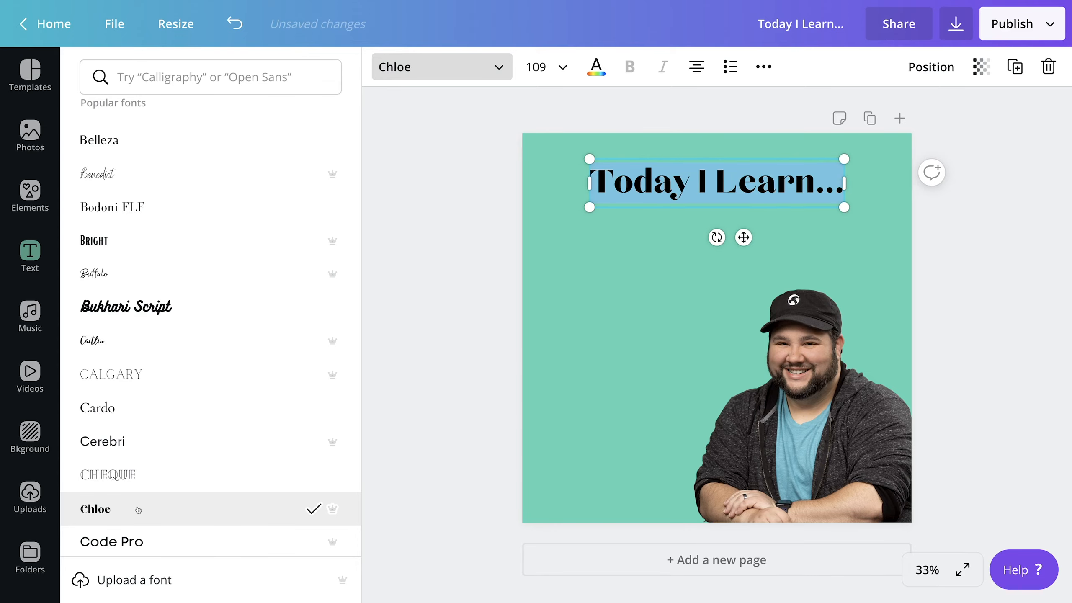
- Try the Eczar SemiBold font on the heading text
{"action": "scroll", "coordinate": [139, 509], "scroll_direction": "down", "scroll_amount": 3}
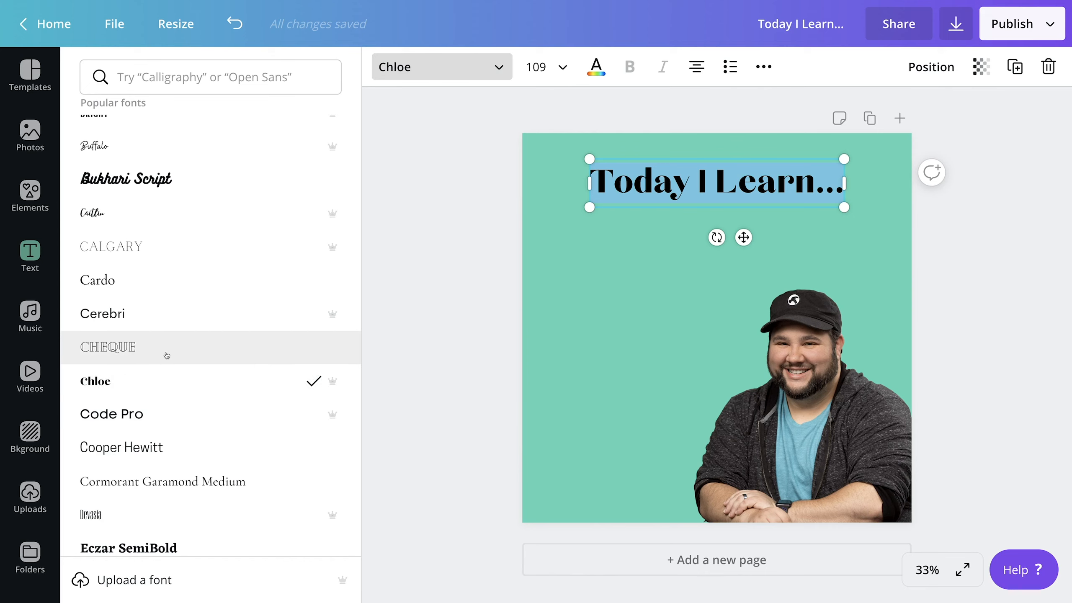
{"action": "scroll", "coordinate": [167, 355], "scroll_direction": "down", "scroll_amount": 1}
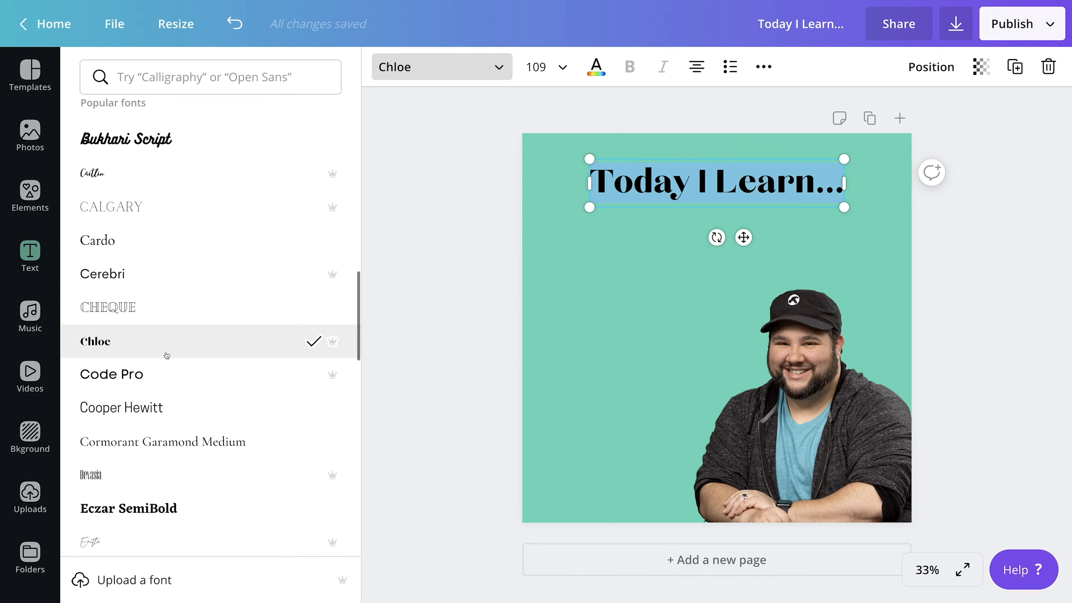
{"action": "scroll", "coordinate": [166, 355], "scroll_direction": "down", "scroll_amount": 1}
{"action": "left_click", "coordinate": [164, 445]}
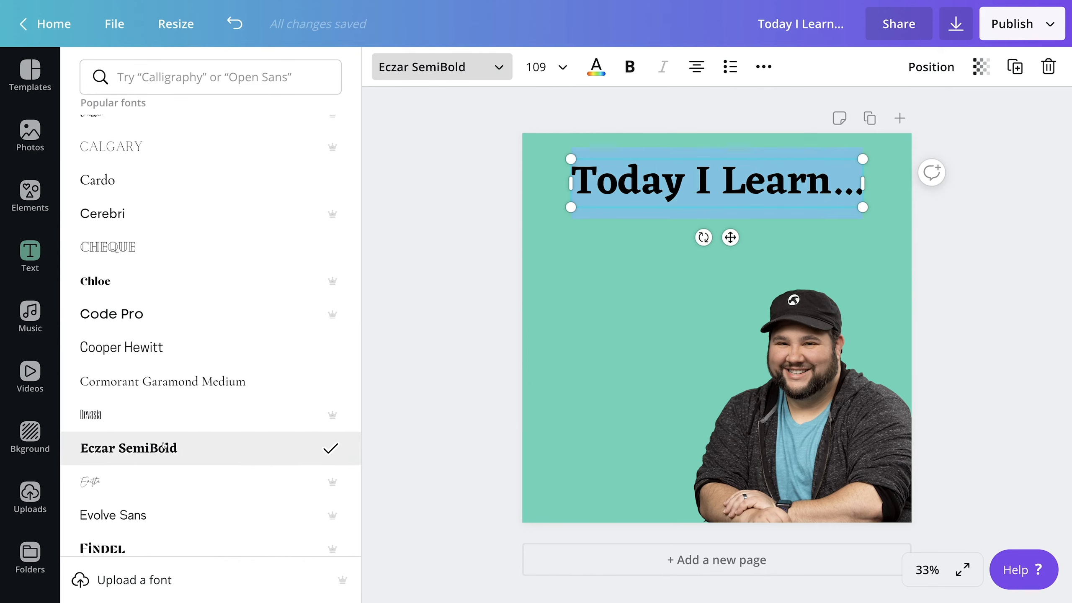
- Set the heading's font to Gagalin
{"action": "scroll", "coordinate": [177, 352], "scroll_direction": "down", "scroll_amount": 3}
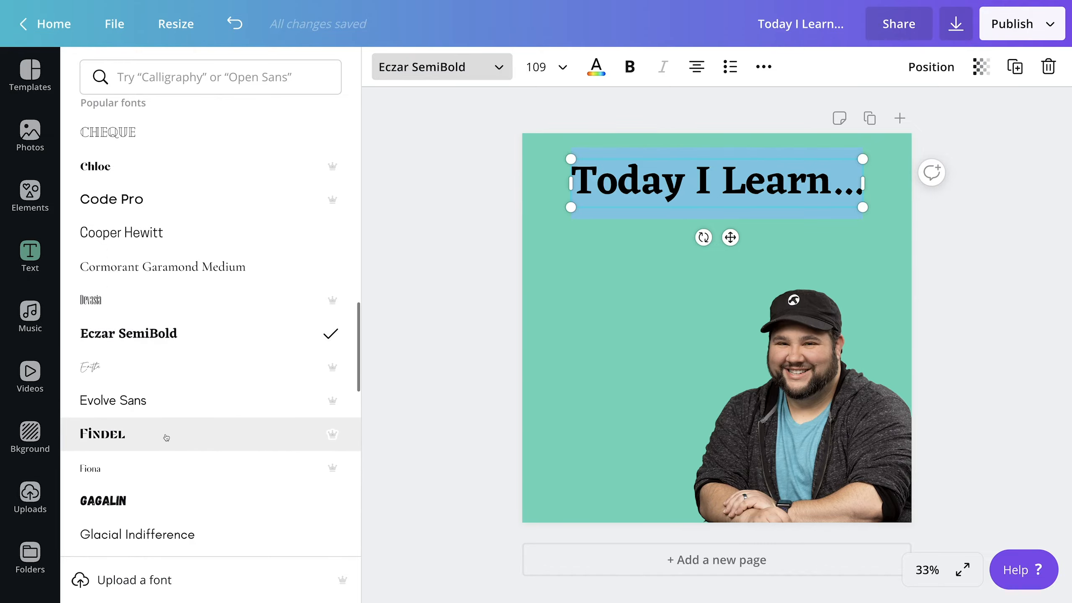
{"action": "left_click", "coordinate": [147, 496]}
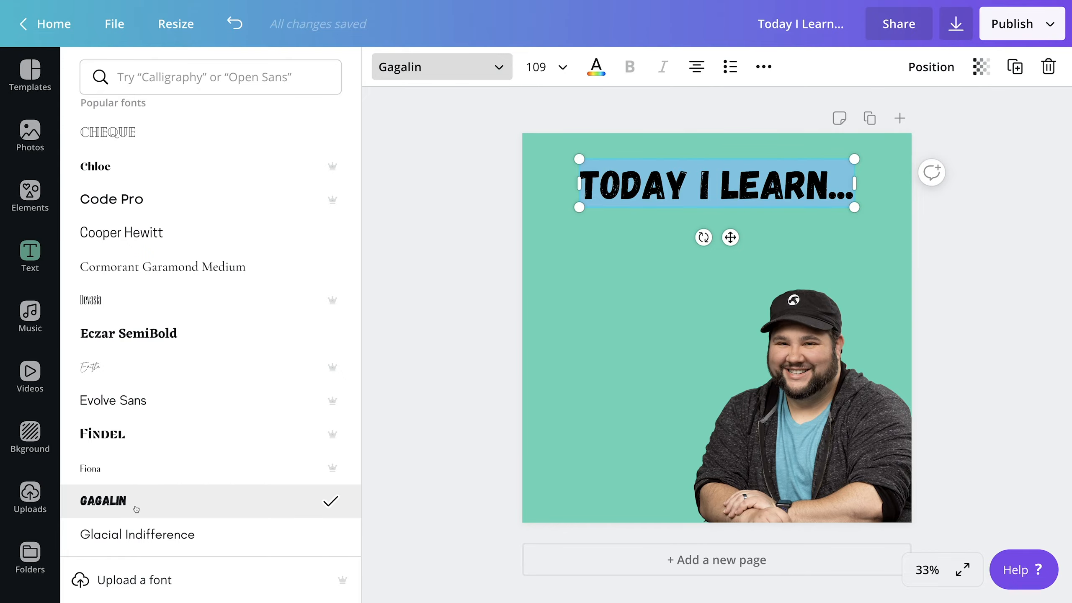
{"action": "left_click", "coordinate": [687, 189]}
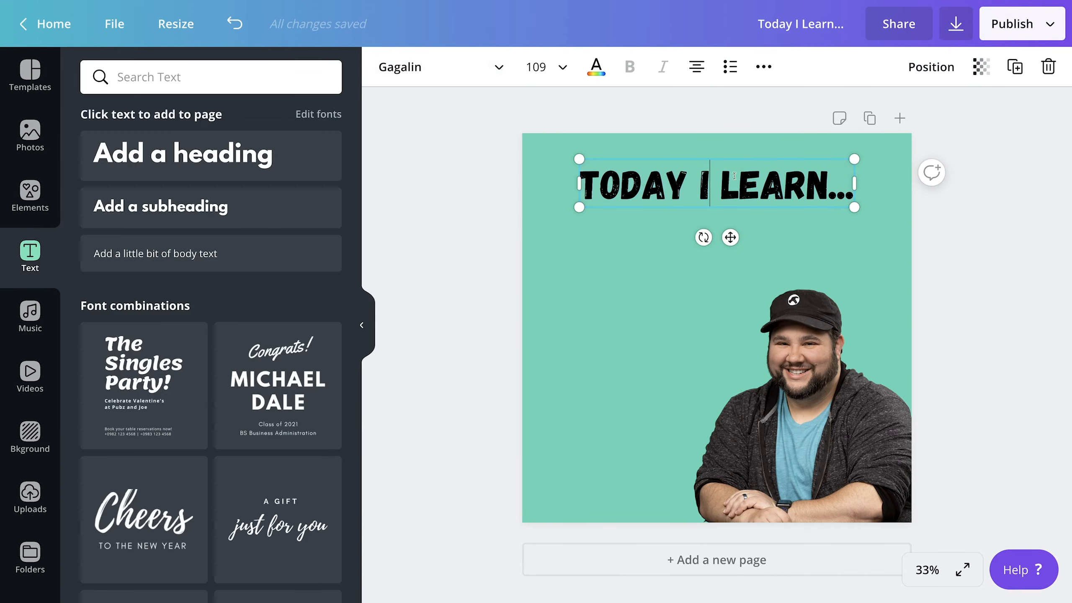
- Enlarge the heading to about font size 141 so it spans nearly the page width, and center it horizontally
{"action": "left_click", "coordinate": [844, 237]}
{"action": "left_click", "coordinate": [782, 185]}
{"action": "left_click_drag", "start_coordinate": [579, 208], "coordinate": [540, 253]}
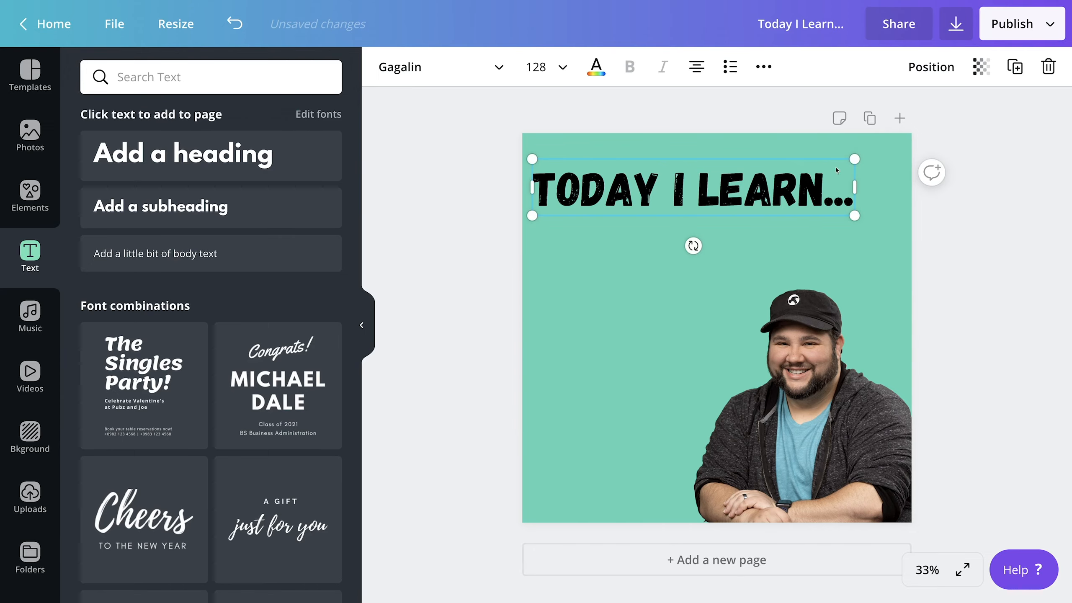
{"action": "left_click_drag", "start_coordinate": [854, 158], "coordinate": [889, 149]}
{"action": "left_click_drag", "start_coordinate": [794, 183], "coordinate": [797, 186]}
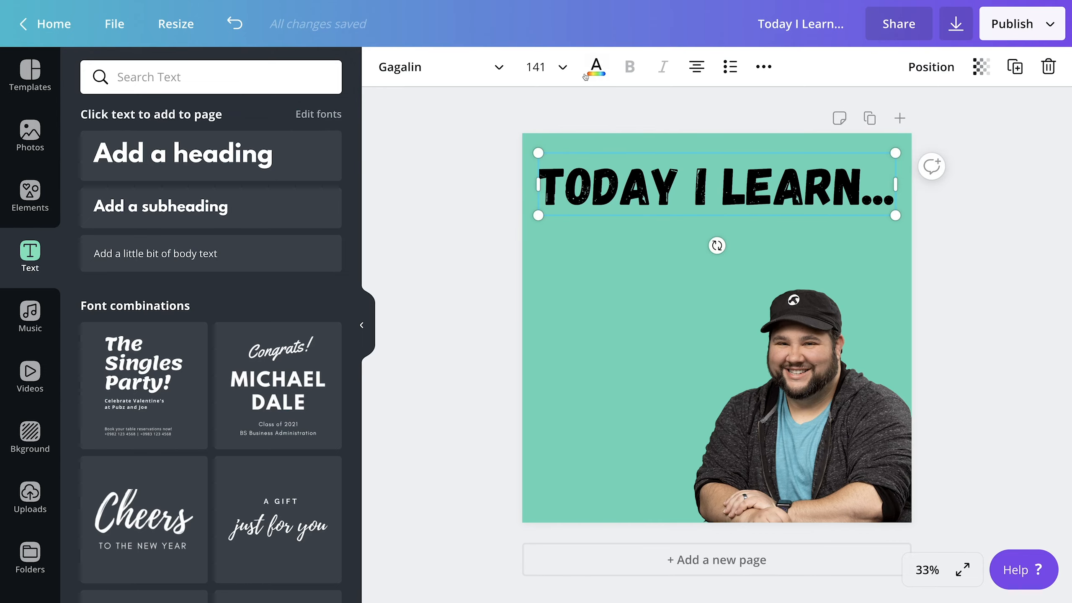
- Apply the default black to the heading text and move the heading slightly higher on the page
{"action": "left_click", "coordinate": [599, 78]}
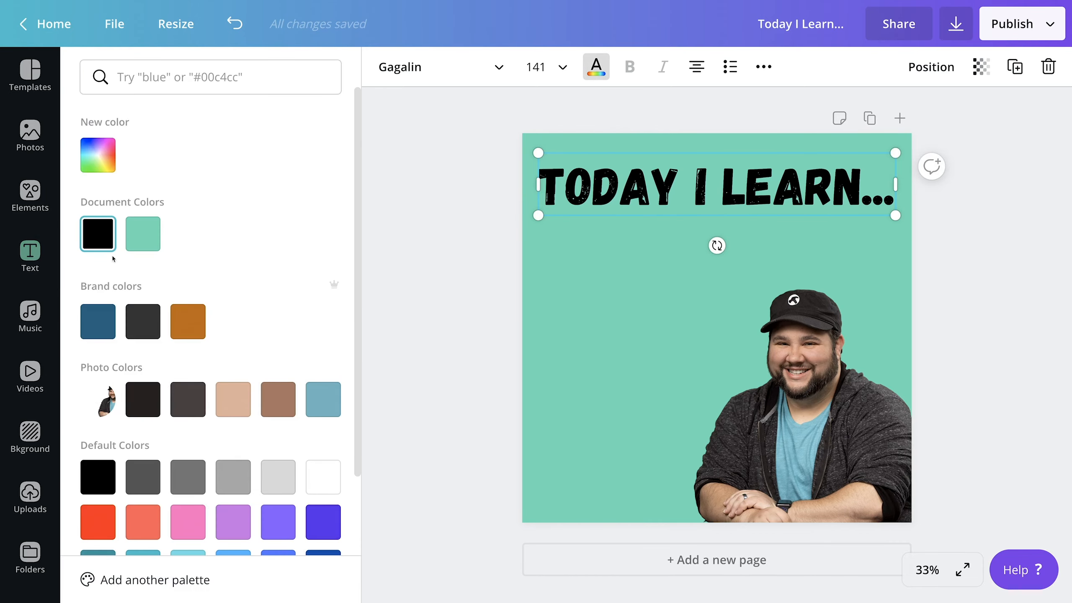
{"action": "left_click", "coordinate": [106, 244]}
{"action": "left_click", "coordinate": [96, 480]}
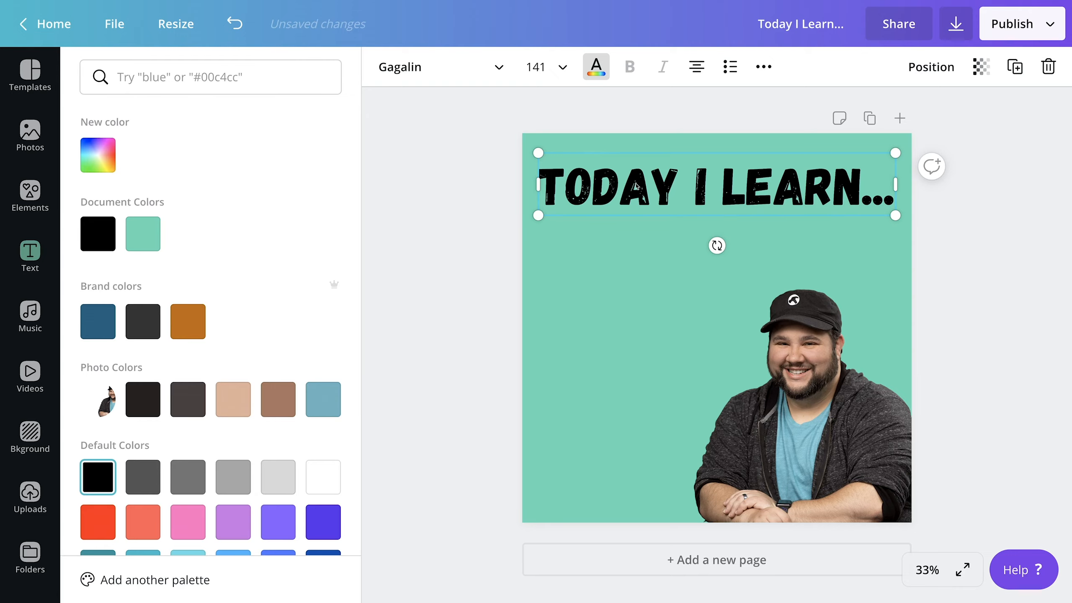
{"action": "left_click", "coordinate": [625, 233]}
{"action": "left_click", "coordinate": [560, 130]}
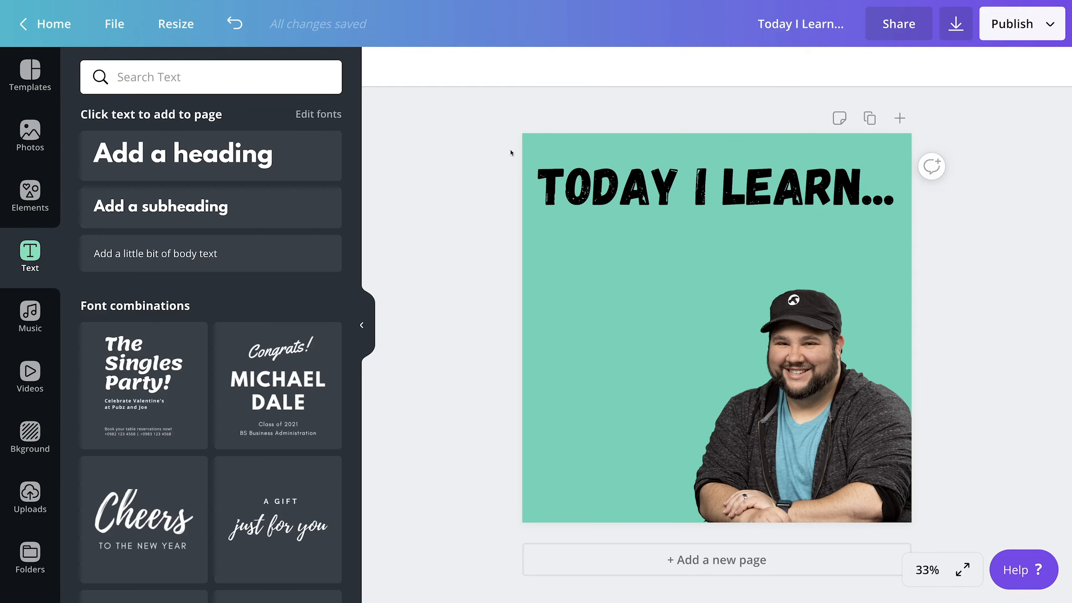
{"action": "left_click", "coordinate": [694, 185]}
{"action": "left_click_drag", "start_coordinate": [694, 184], "coordinate": [684, 184]}
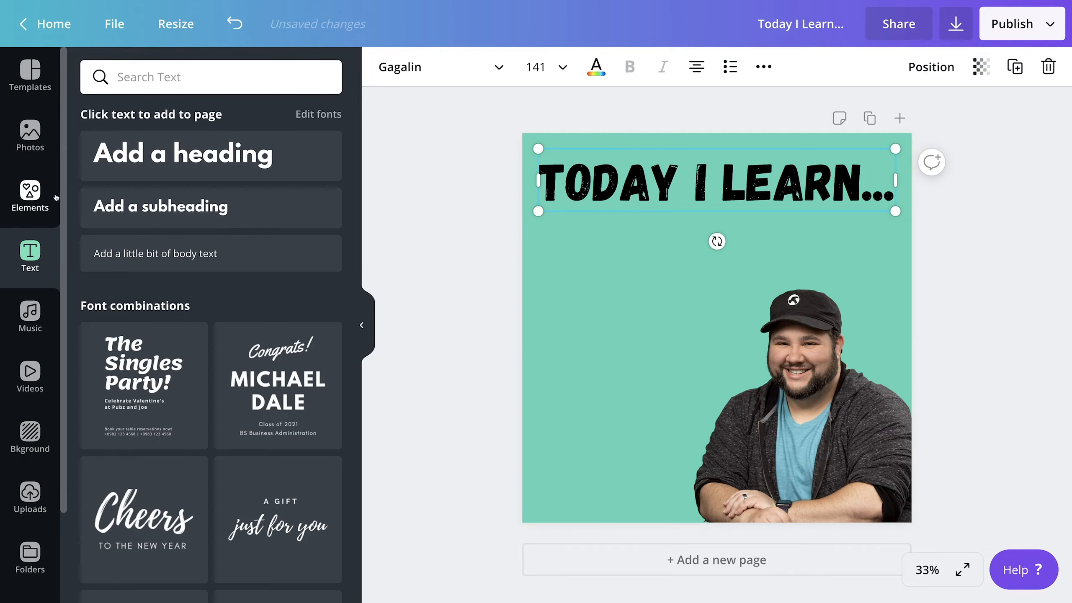
- Add a square shape to the page and shorten it to about 430 px high
{"action": "left_click", "coordinate": [26, 193]}
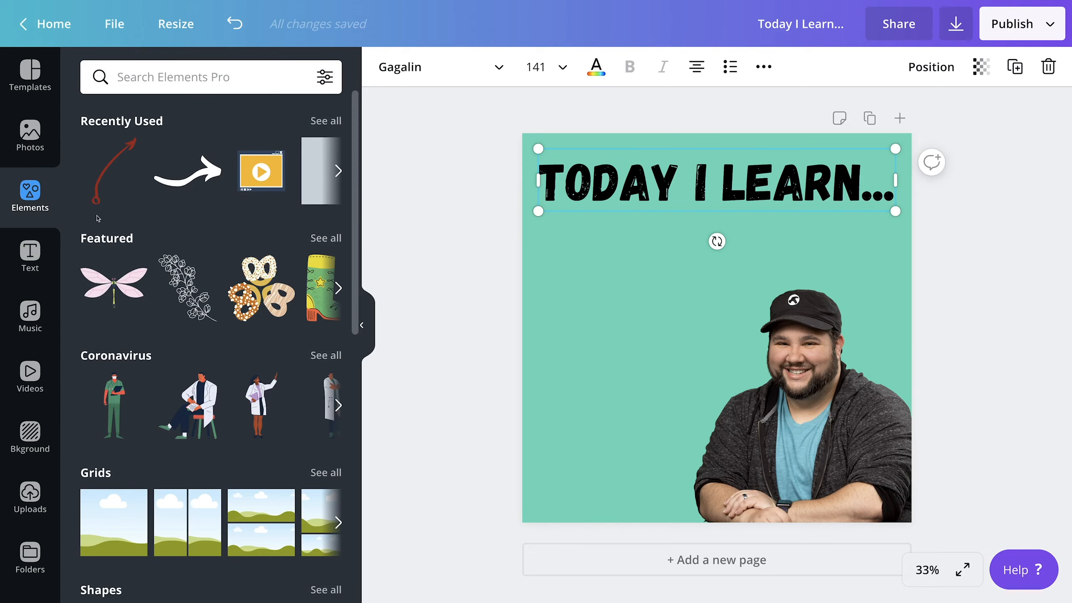
{"action": "scroll", "coordinate": [182, 363], "scroll_direction": "down", "scroll_amount": 7}
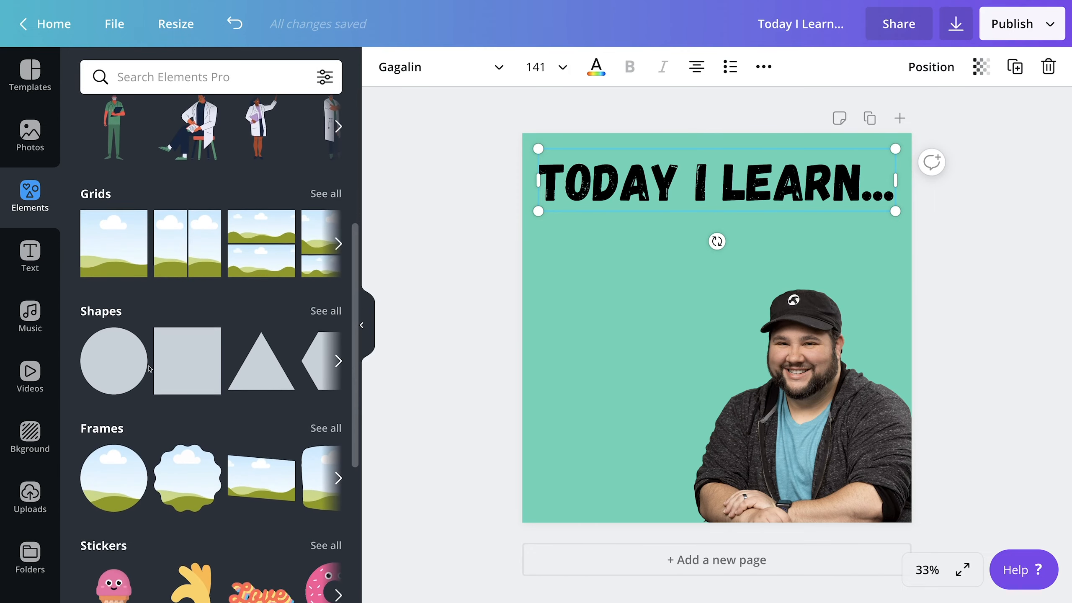
{"action": "left_click", "coordinate": [182, 353]}
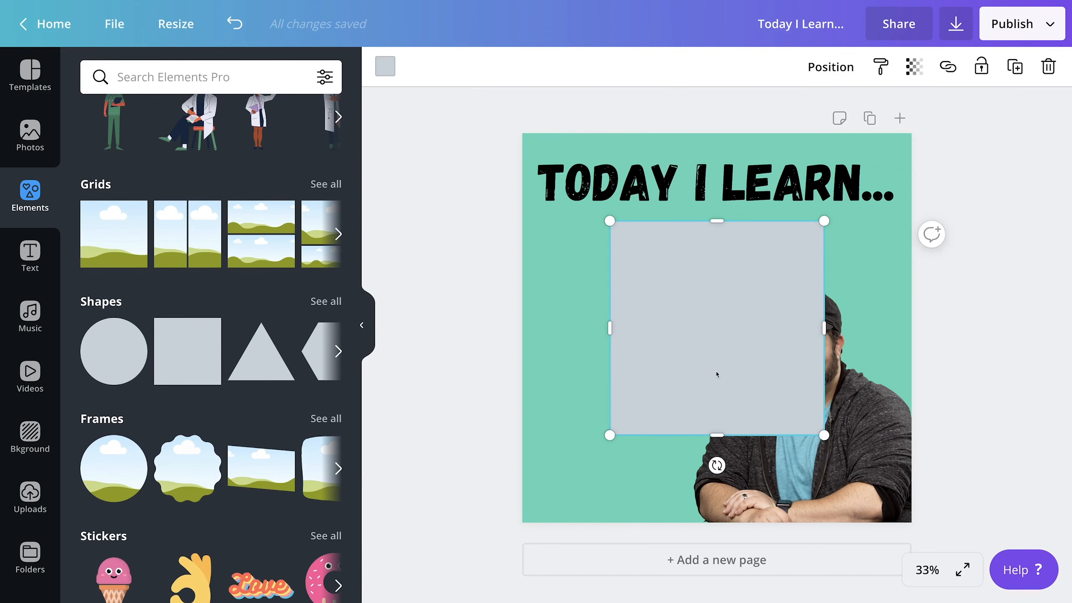
{"action": "left_click_drag", "start_coordinate": [720, 436], "coordinate": [718, 340]}
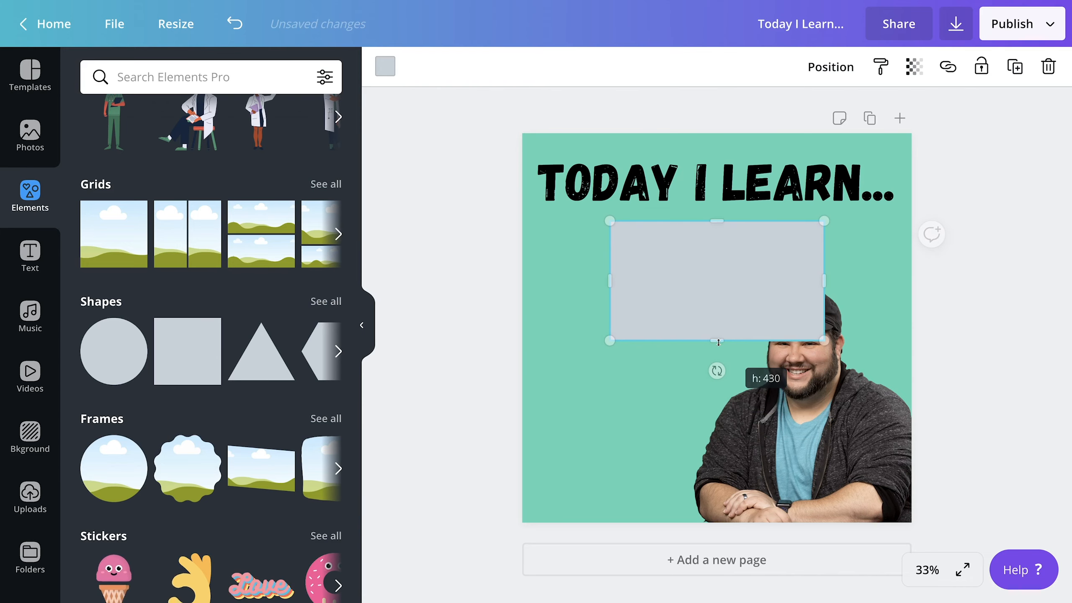
- Move the gray shape to the page's top-left corner and resize it into a full-width banner ending just below the heading
{"action": "left_click_drag", "start_coordinate": [684, 259], "coordinate": [615, 188]}
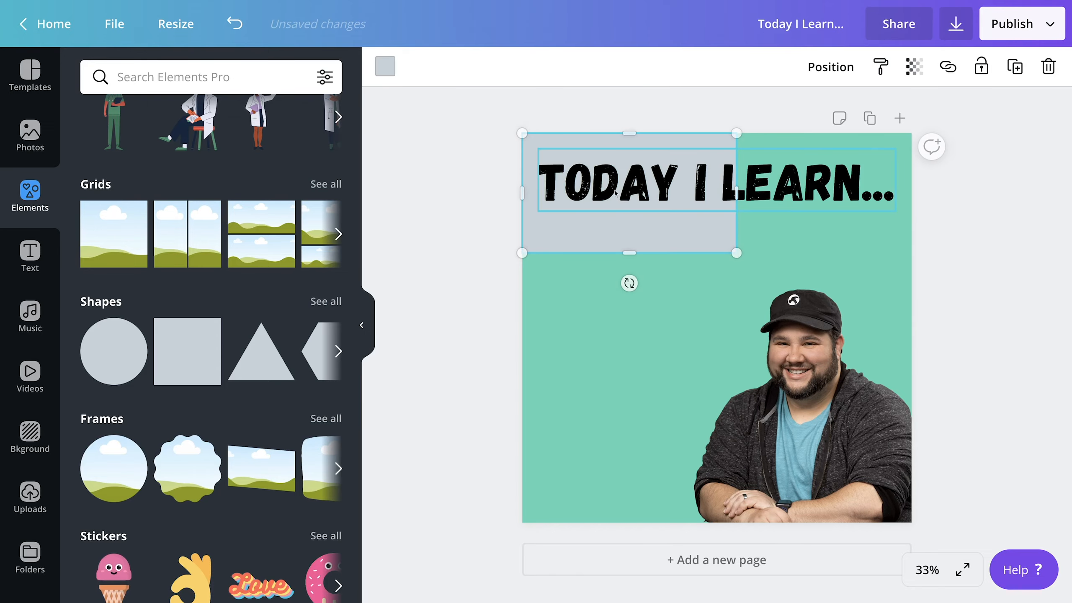
{"action": "left_click_drag", "start_coordinate": [737, 254], "coordinate": [716, 242]}
{"action": "left_click_drag", "start_coordinate": [714, 190], "coordinate": [913, 174]}
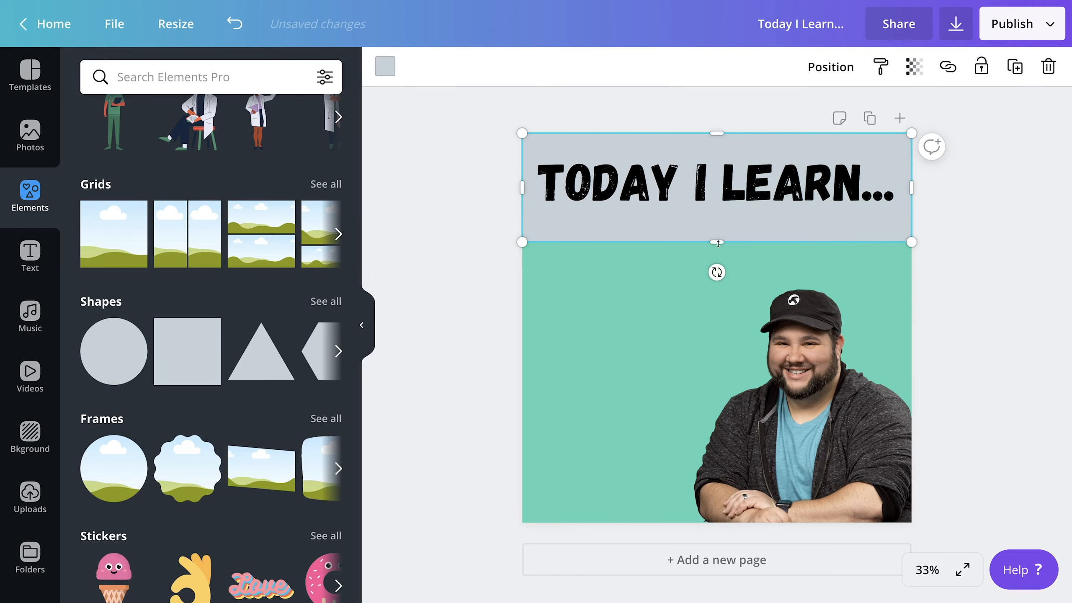
{"action": "left_click_drag", "start_coordinate": [717, 241], "coordinate": [718, 218]}
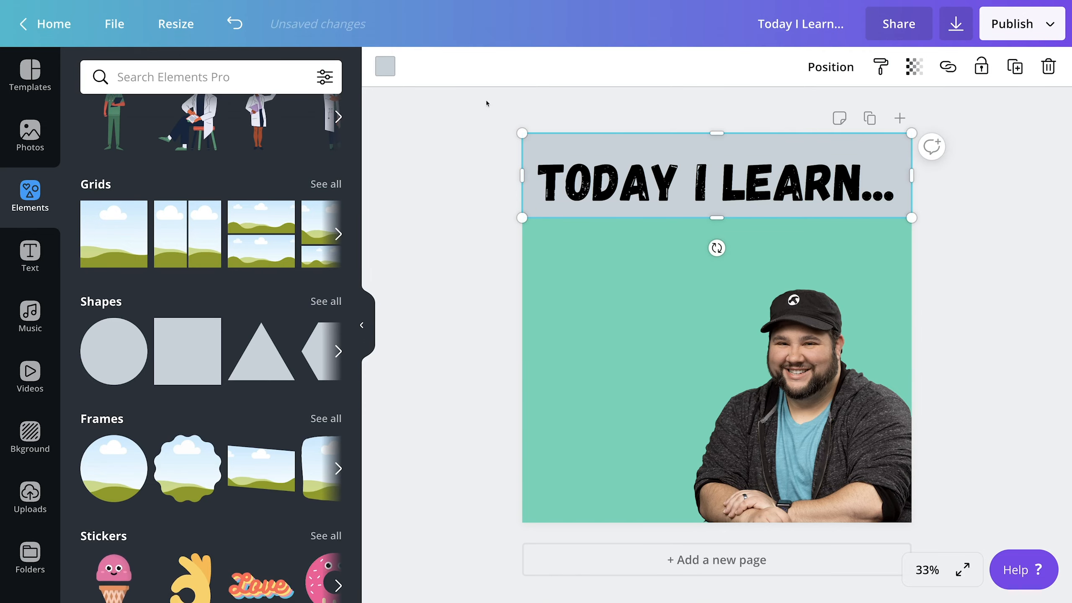
- Fill the banner shape behind the heading with white
{"action": "left_click", "coordinate": [392, 77]}
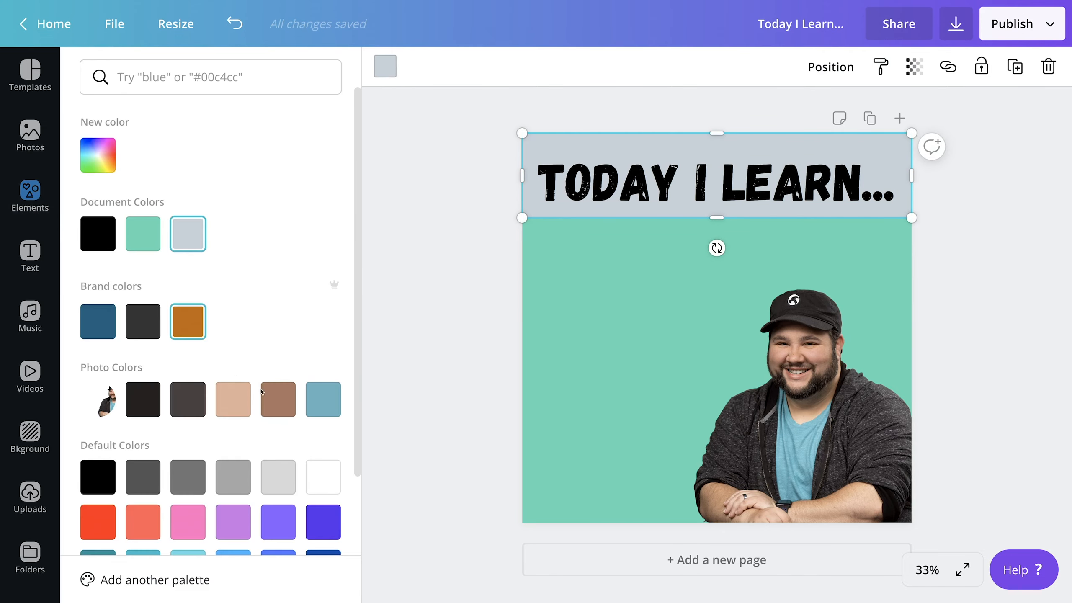
{"action": "left_click", "coordinate": [329, 478]}
{"action": "left_click", "coordinate": [402, 288]}
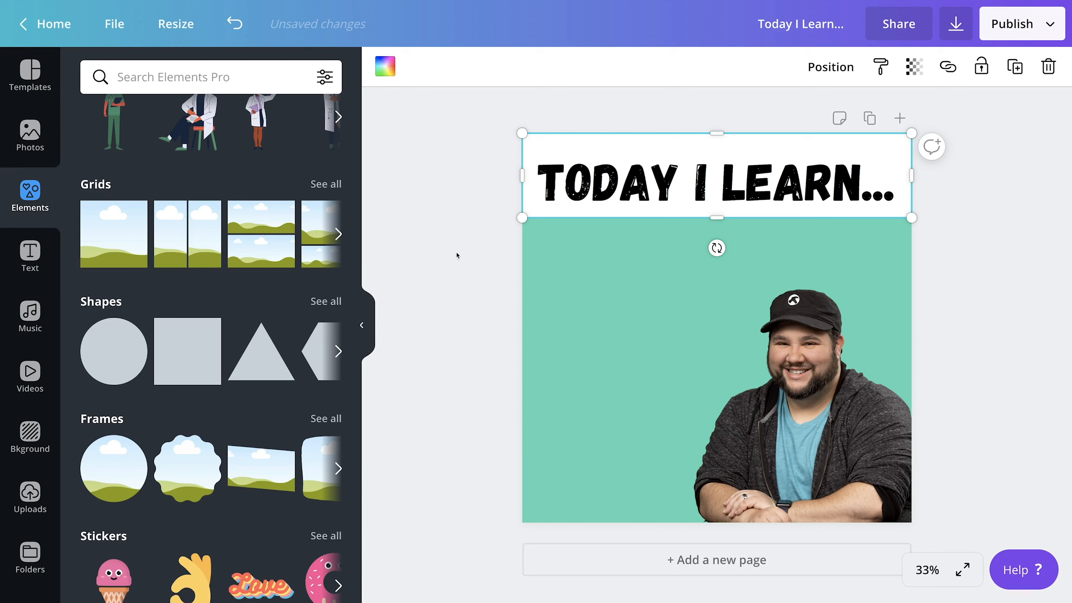
- Center the heading horizontally and vertically within the white banner
{"action": "left_click", "coordinate": [485, 244]}
{"action": "left_click_drag", "start_coordinate": [740, 200], "coordinate": [755, 191]}
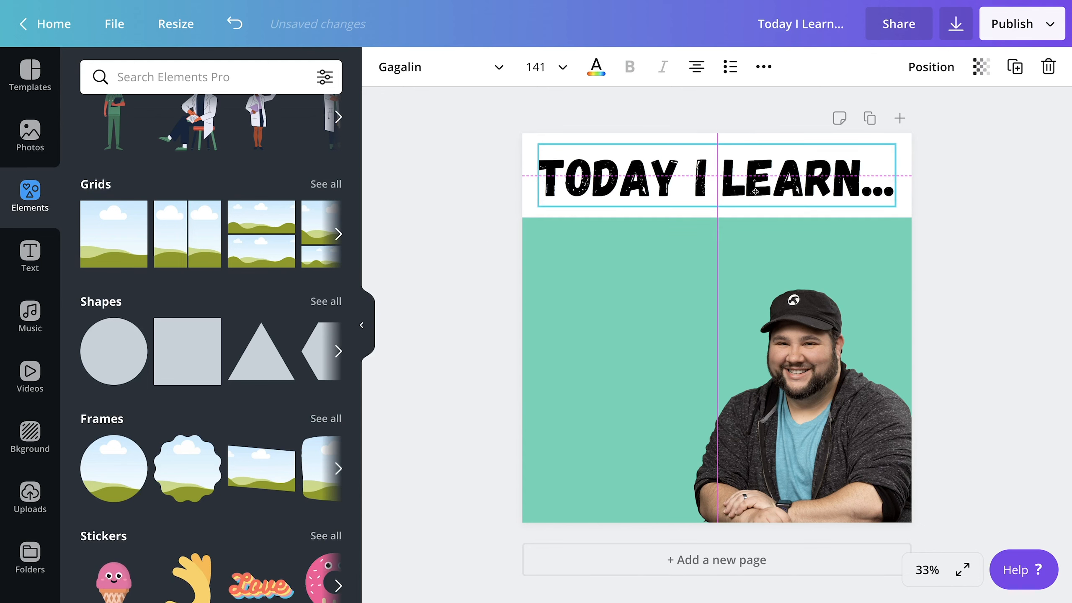
- Fine-tune the heading's position on the center guides and clear the selection
{"action": "left_click_drag", "start_coordinate": [755, 191], "coordinate": [753, 193]}
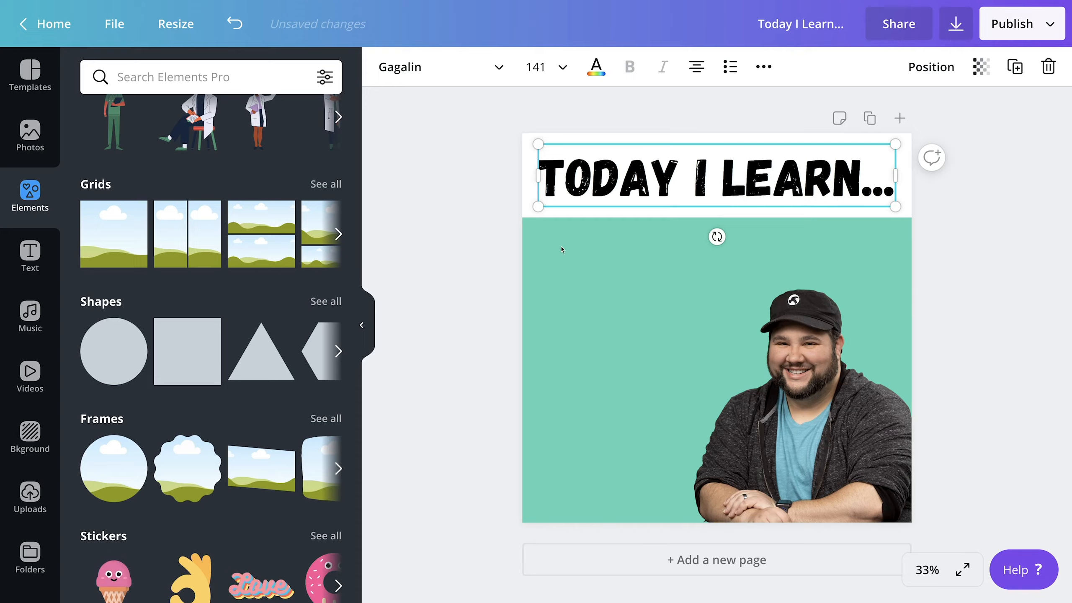
{"action": "left_click", "coordinate": [491, 274]}
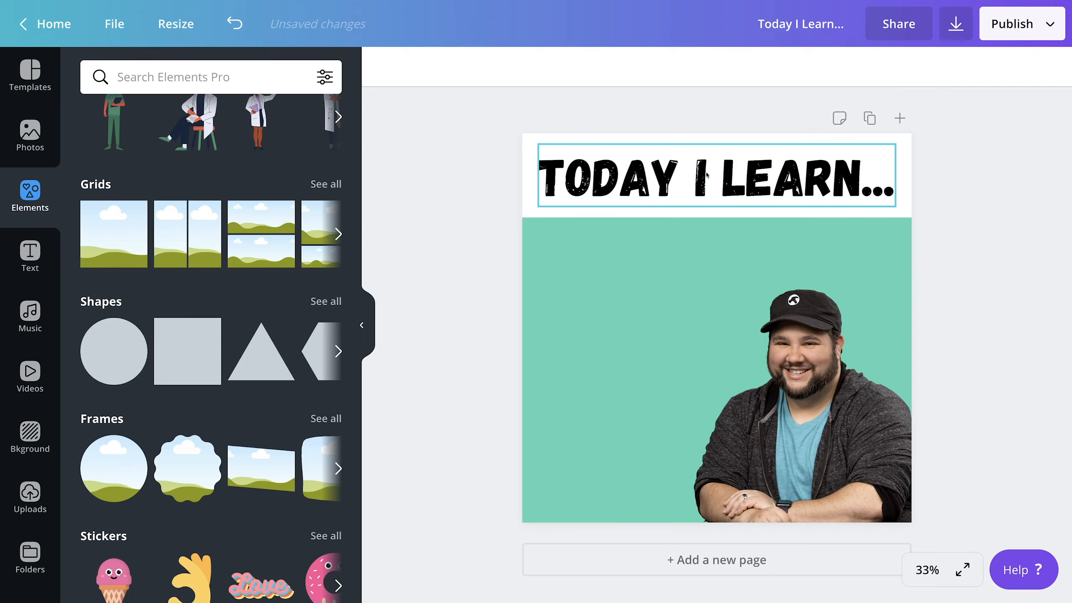
- Bring the white banner forward so it sits in front of the heading
{"action": "left_click", "coordinate": [529, 213]}
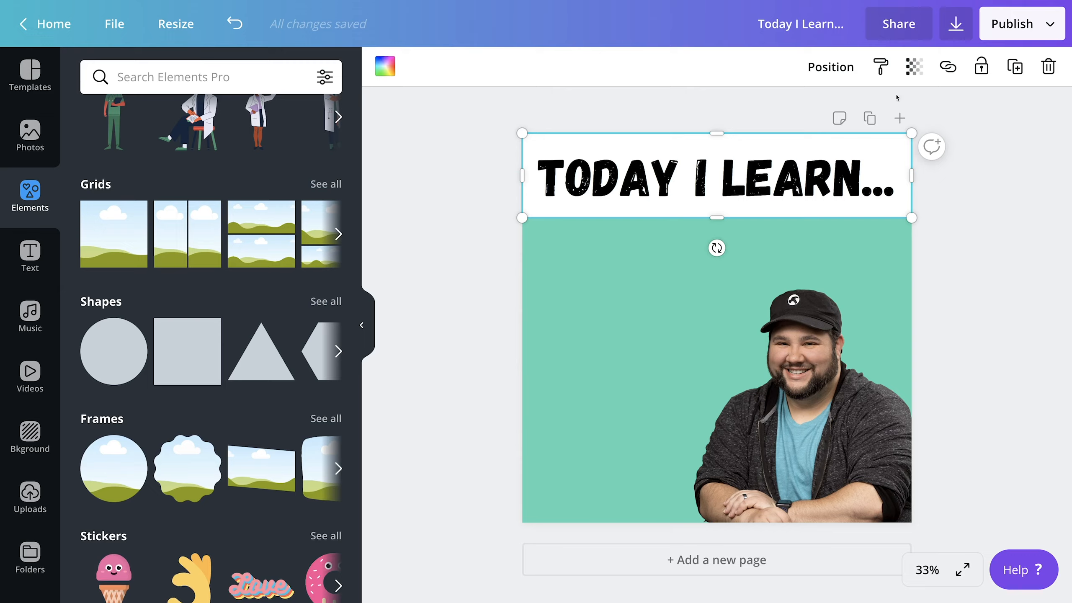
{"action": "left_click", "coordinate": [842, 66]}
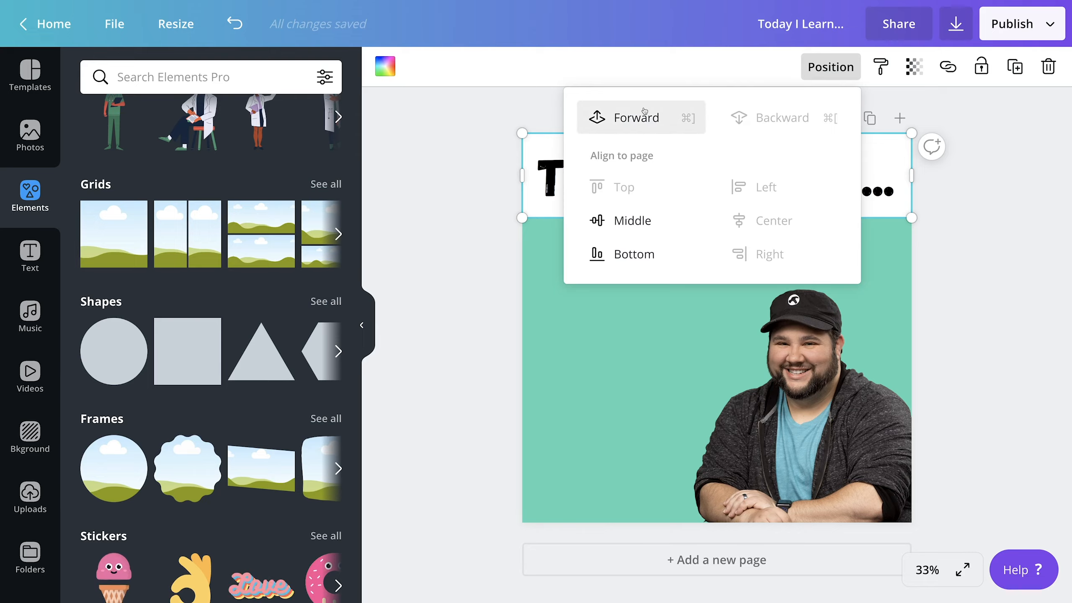
{"action": "left_click", "coordinate": [632, 120]}
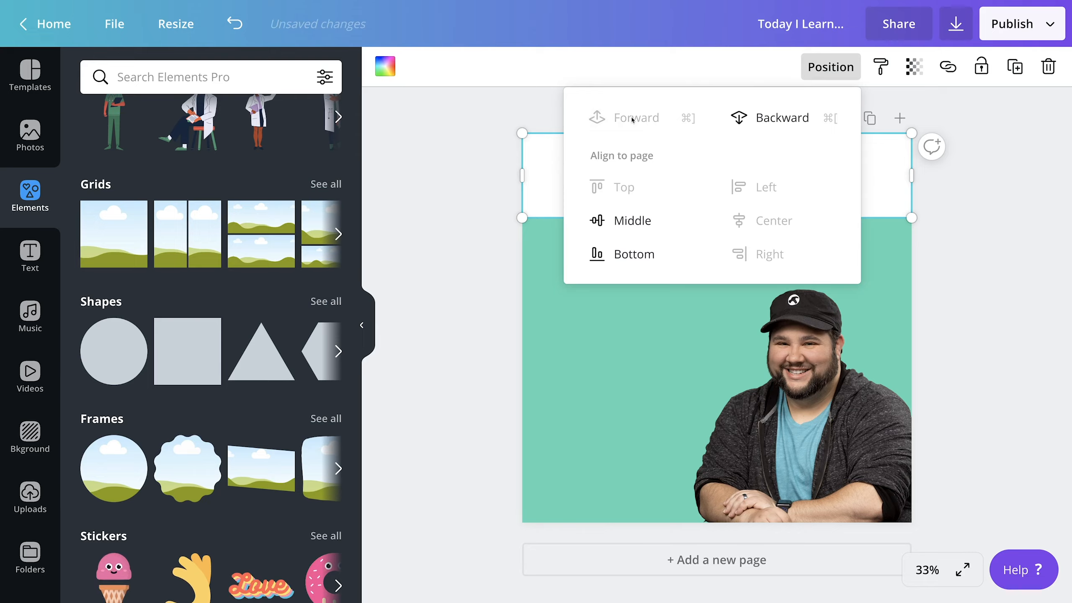
{"action": "left_click", "coordinate": [500, 181]}
{"action": "left_click", "coordinate": [676, 206]}
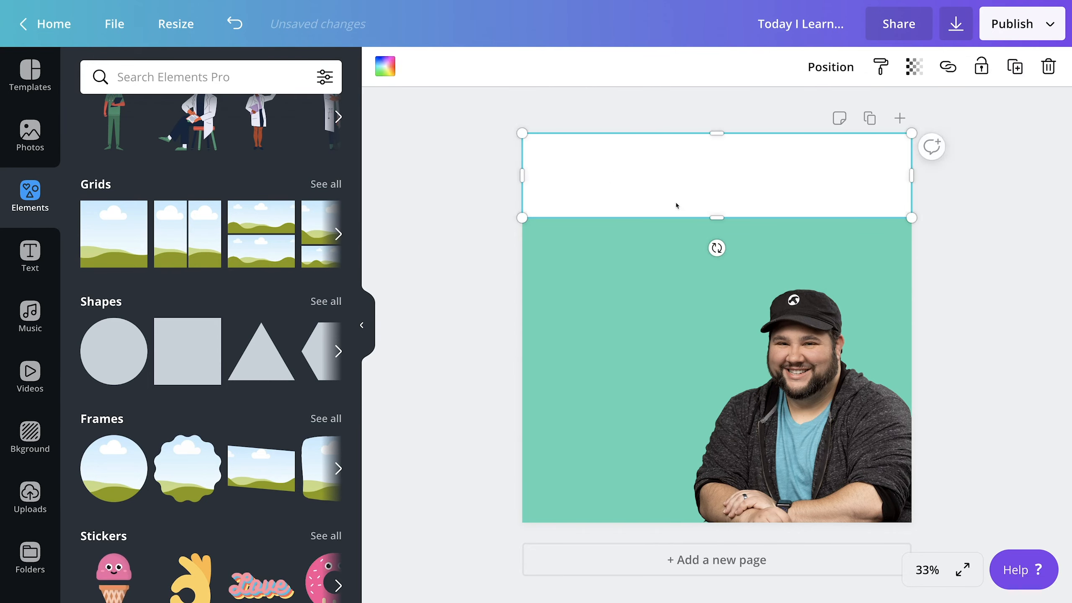
- Send the white banner backward so it sits behind the heading
{"action": "left_click", "coordinate": [839, 76]}
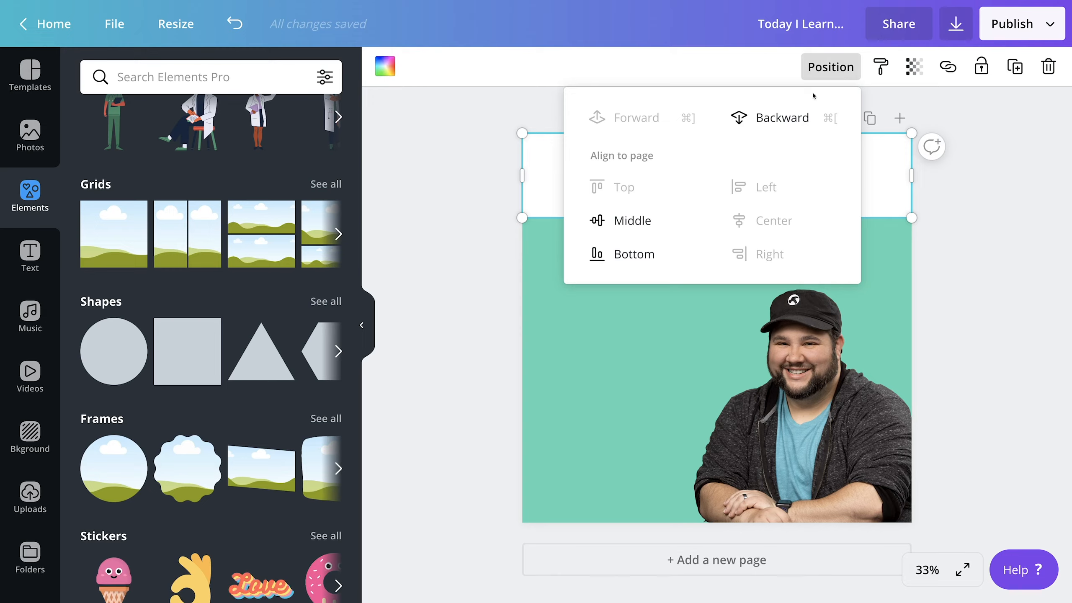
{"action": "left_click", "coordinate": [776, 121]}
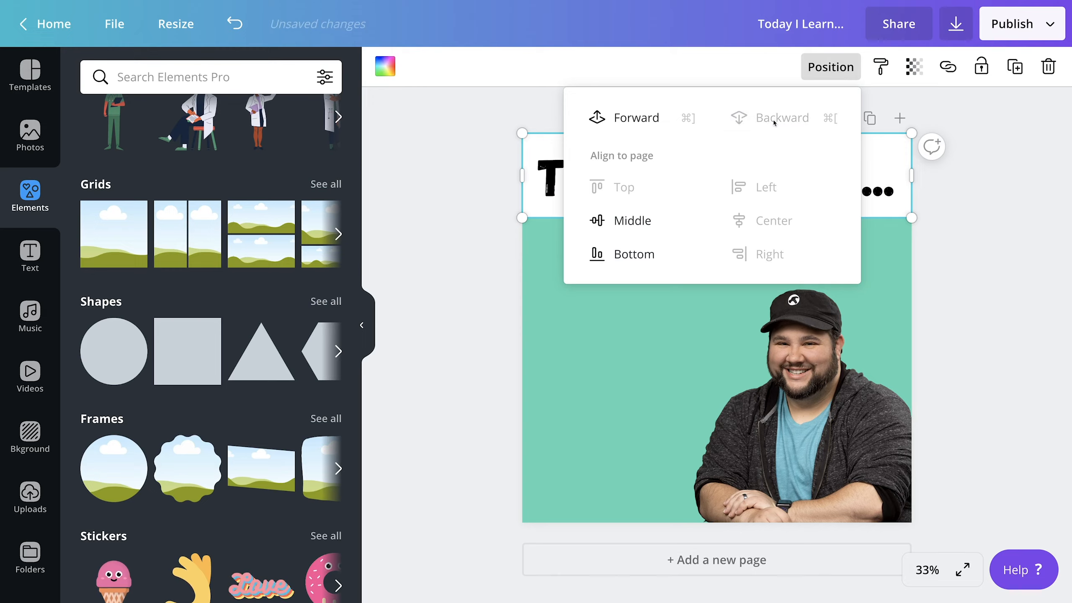
{"action": "left_click", "coordinate": [502, 266]}
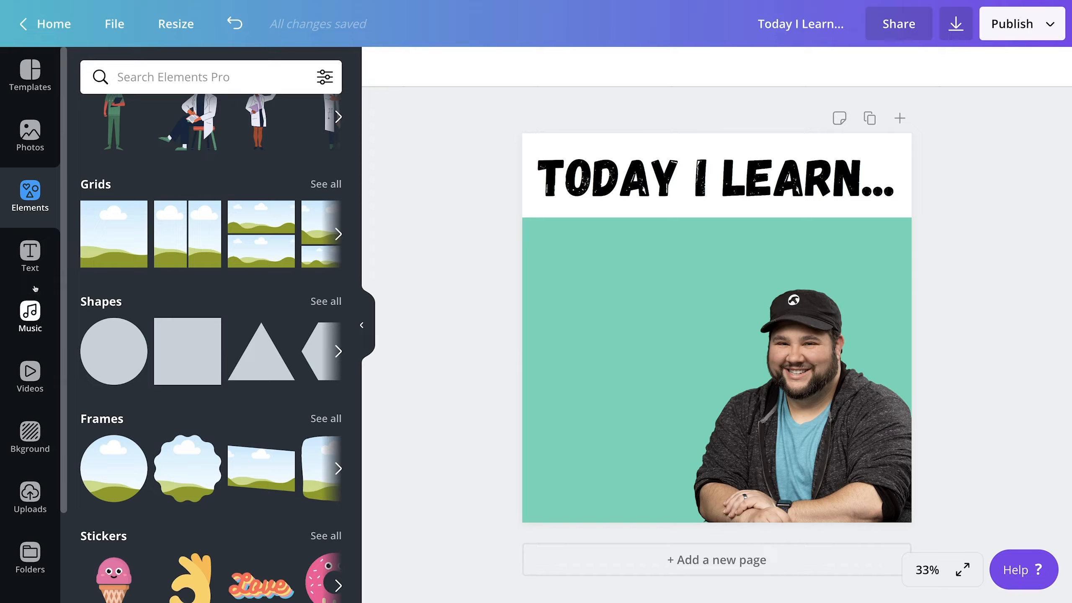
- Add a new heading text reading "The T.I.L Podcast" with each word on its own line
{"action": "left_click", "coordinate": [31, 254]}
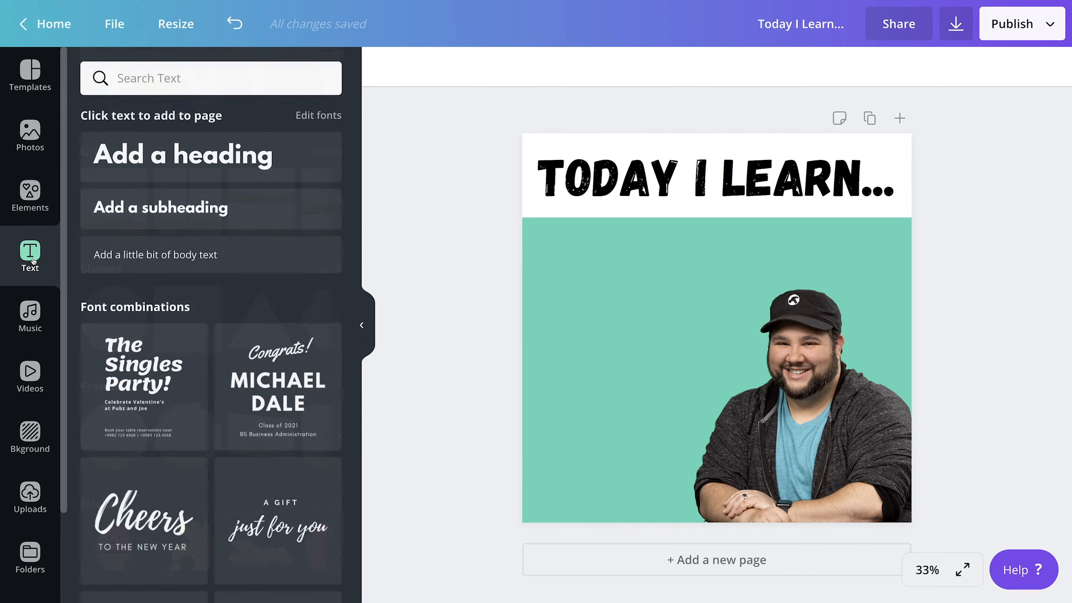
{"action": "left_click", "coordinate": [201, 174]}
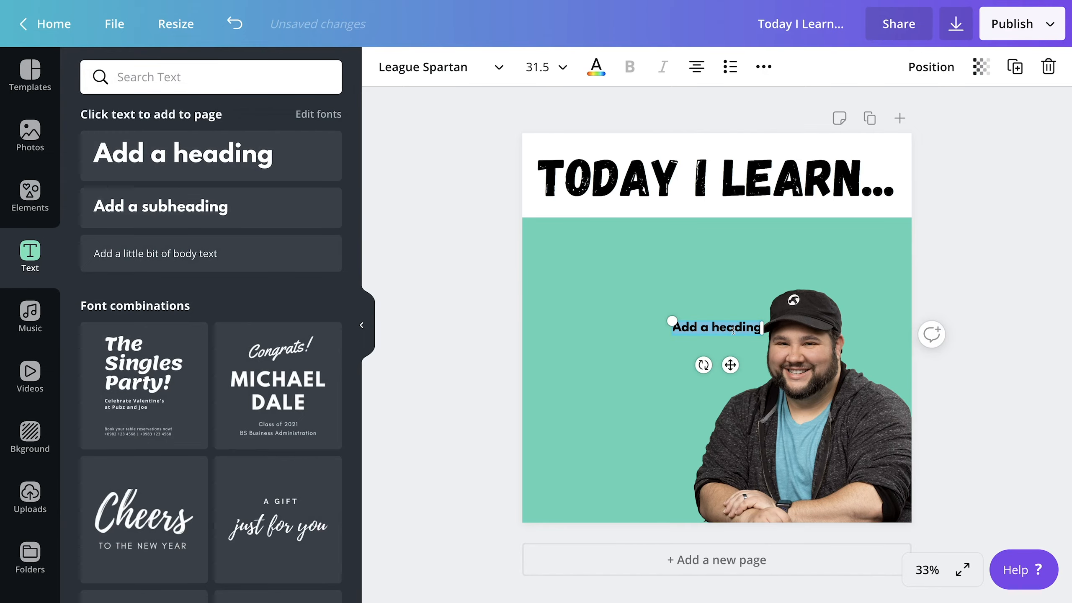
{"action": "type", "text": "The "}
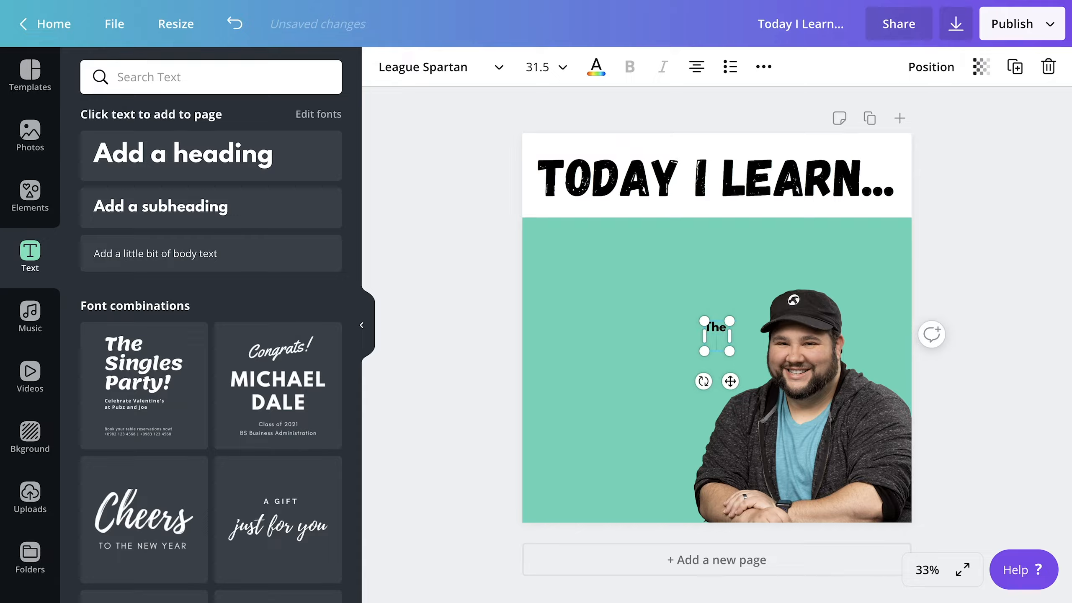
{"action": "type", "text": "T.I.L"}
{"action": "key", "text": "Return"}
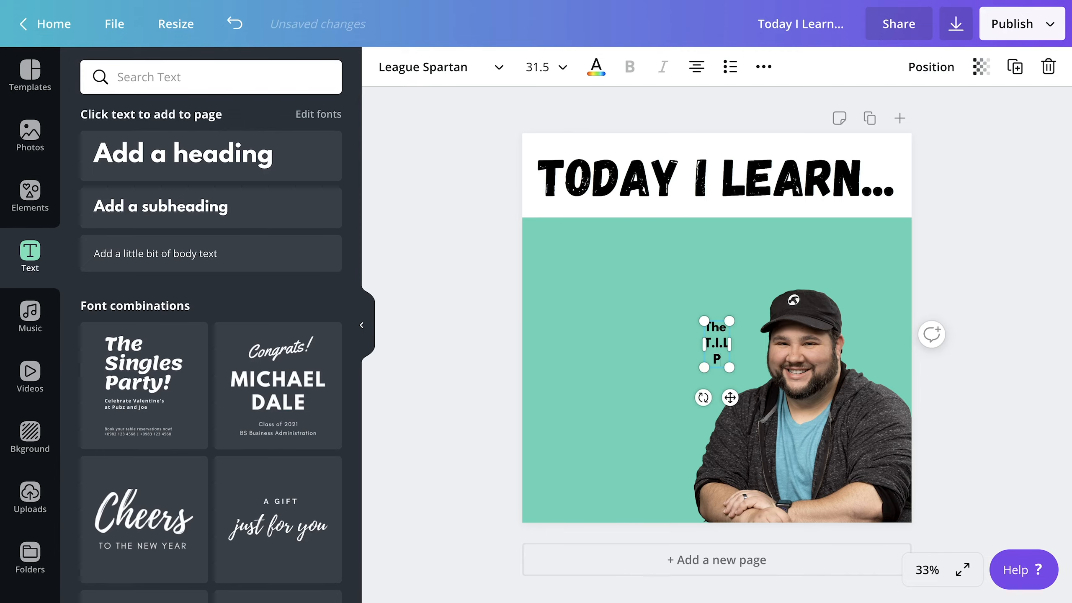
{"action": "type", "text": "Podcast"}
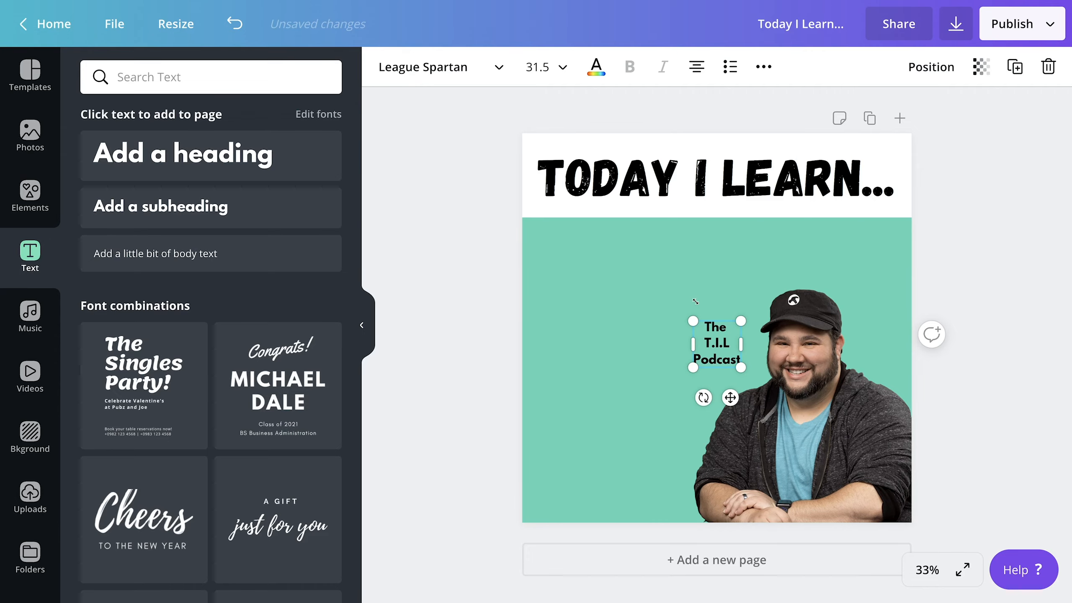
- Enlarge the podcast text to about 476 × 465 px and correct its second line to "T.I.L."
{"action": "left_click_drag", "start_coordinate": [693, 320], "coordinate": [572, 278]}
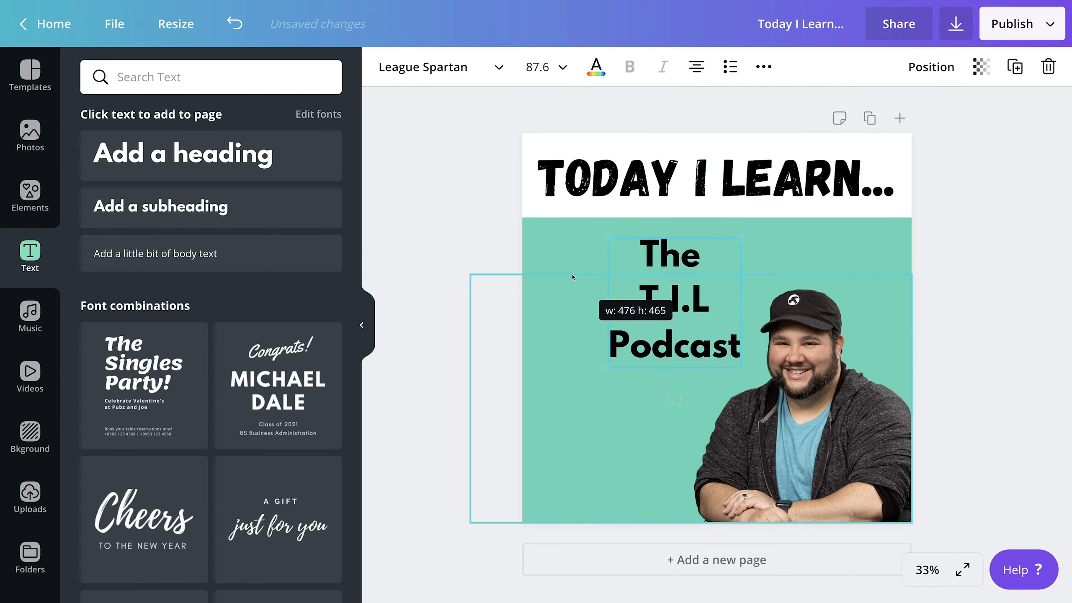
{"action": "left_click", "coordinate": [704, 303]}
{"action": "type", "text": "."}
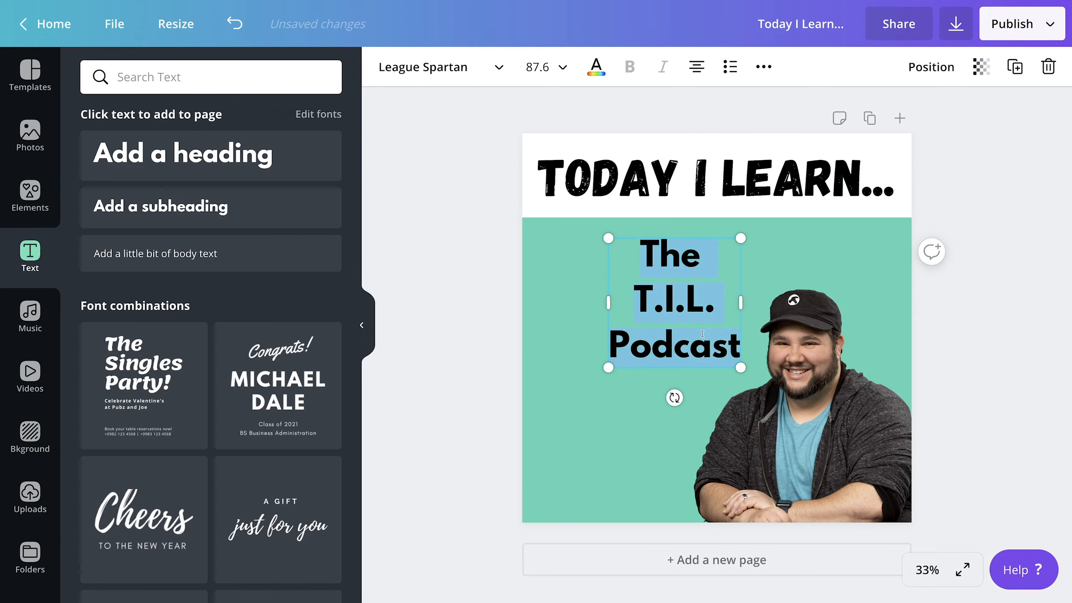
- Left-align the podcast text and move it to the left side of the page, lined up with the title's left edge
{"action": "left_click", "coordinate": [697, 67]}
{"action": "left_click", "coordinate": [808, 262]}
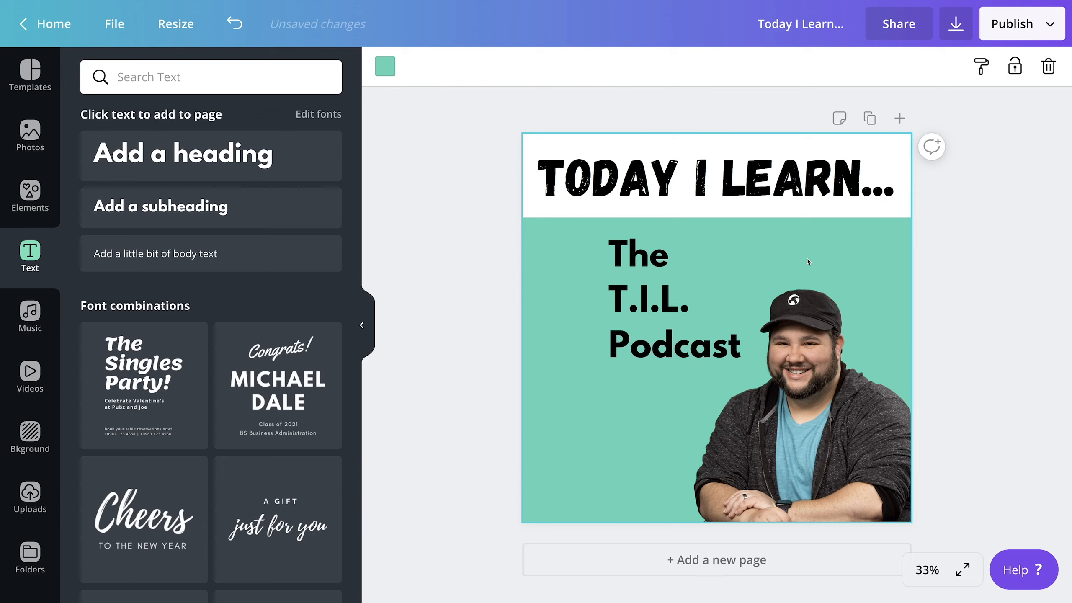
{"action": "left_click_drag", "start_coordinate": [664, 319], "coordinate": [593, 315]}
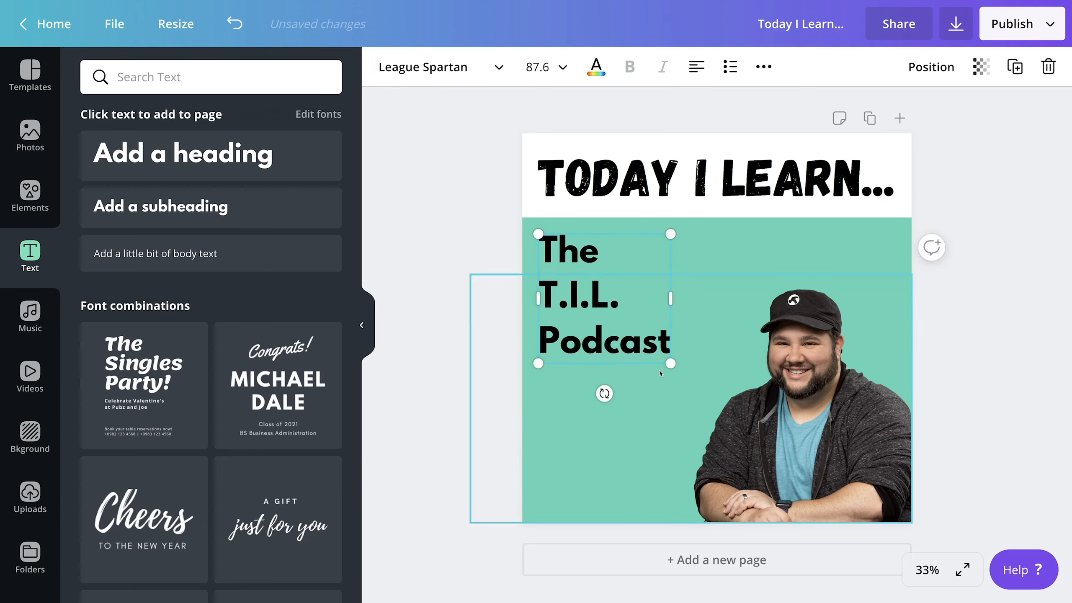
- Enlarge the podcast text to about 763 × 746 px and shift it down the page
{"action": "left_click_drag", "start_coordinate": [671, 366], "coordinate": [752, 444]}
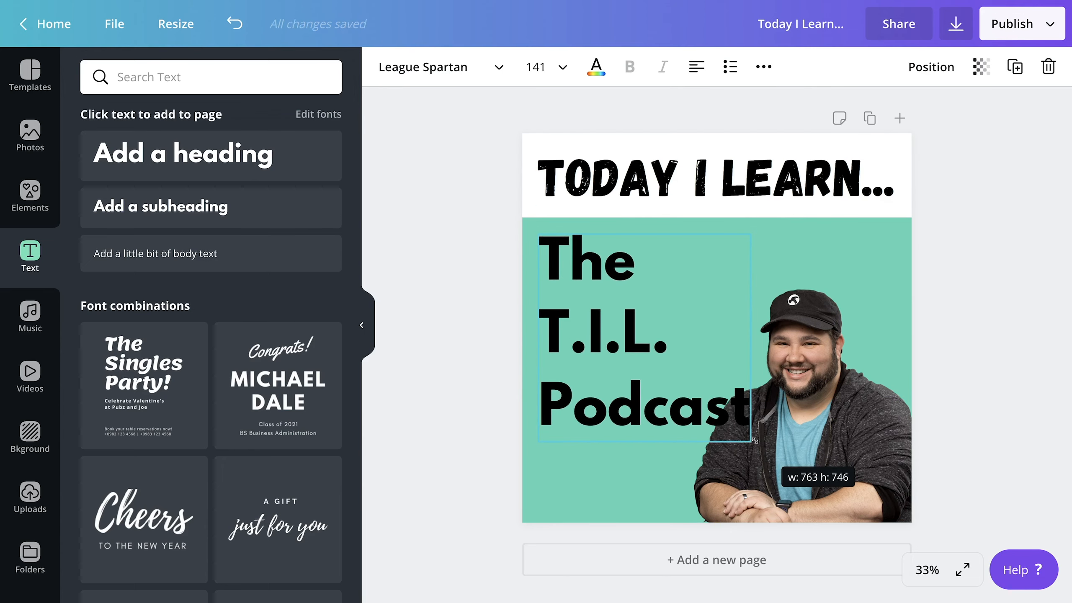
{"action": "left_click_drag", "start_coordinate": [619, 403], "coordinate": [613, 438]}
- Shrink the photo toward the page's bottom-right corner and move the podcast text up to just below the white banner
{"action": "left_click", "coordinate": [825, 423]}
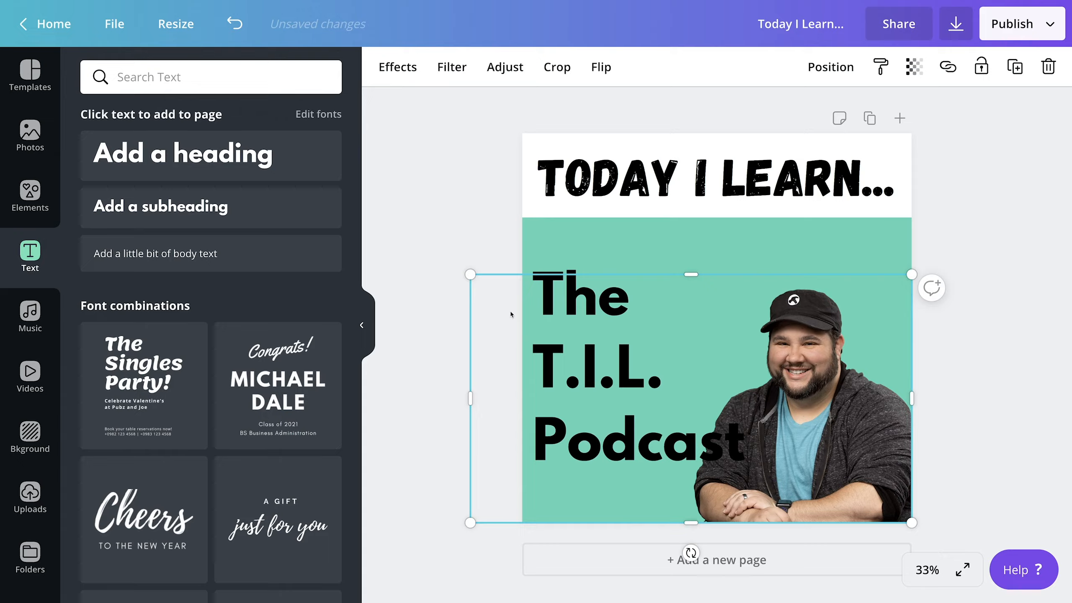
{"action": "left_click_drag", "start_coordinate": [478, 282], "coordinate": [524, 305]}
{"action": "left_click_drag", "start_coordinate": [611, 398], "coordinate": [610, 350]}
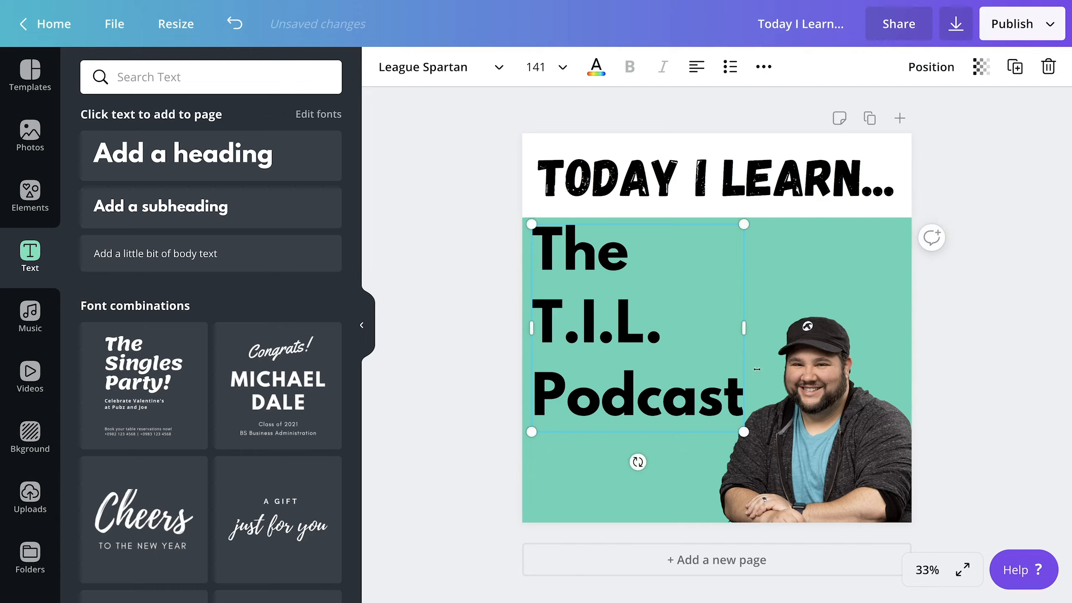
{"action": "left_click", "coordinate": [823, 284]}
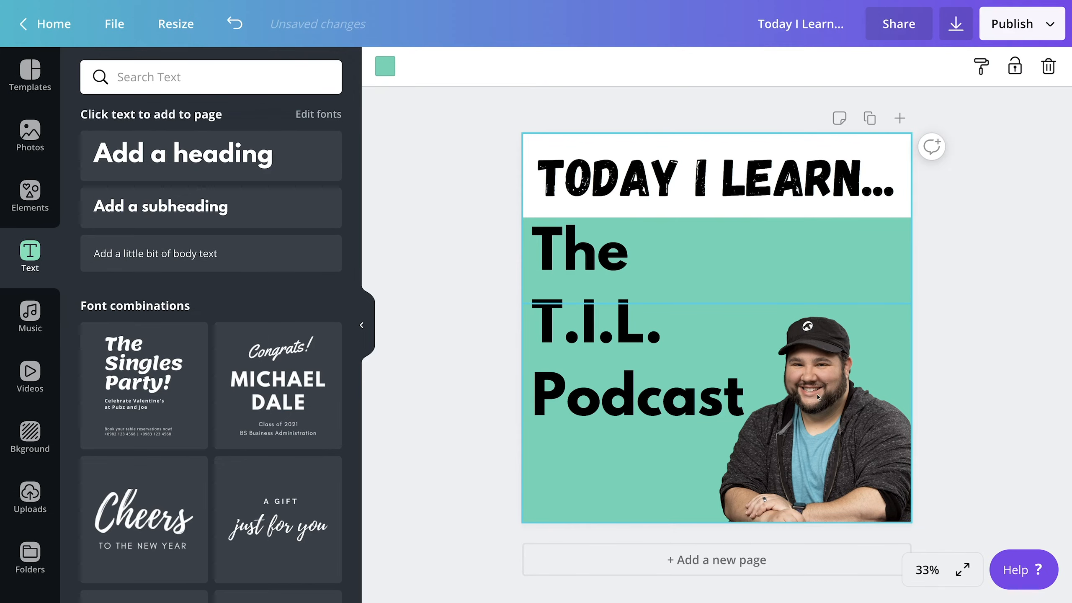
- Change the font of the whole podcast text to Gagalin
{"action": "left_click", "coordinate": [619, 366]}
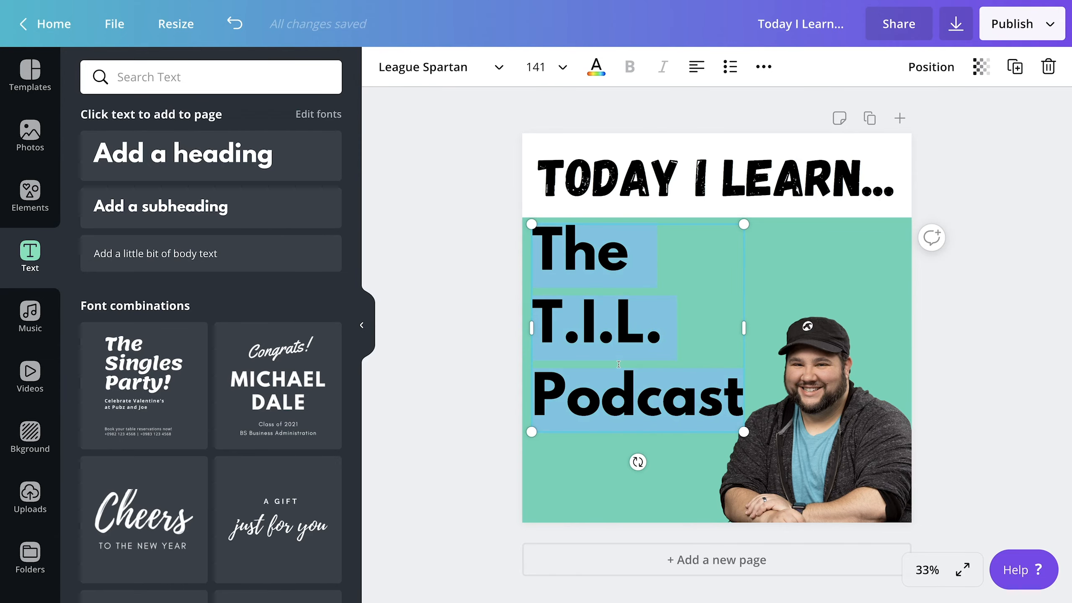
{"action": "left_click", "coordinate": [486, 65]}
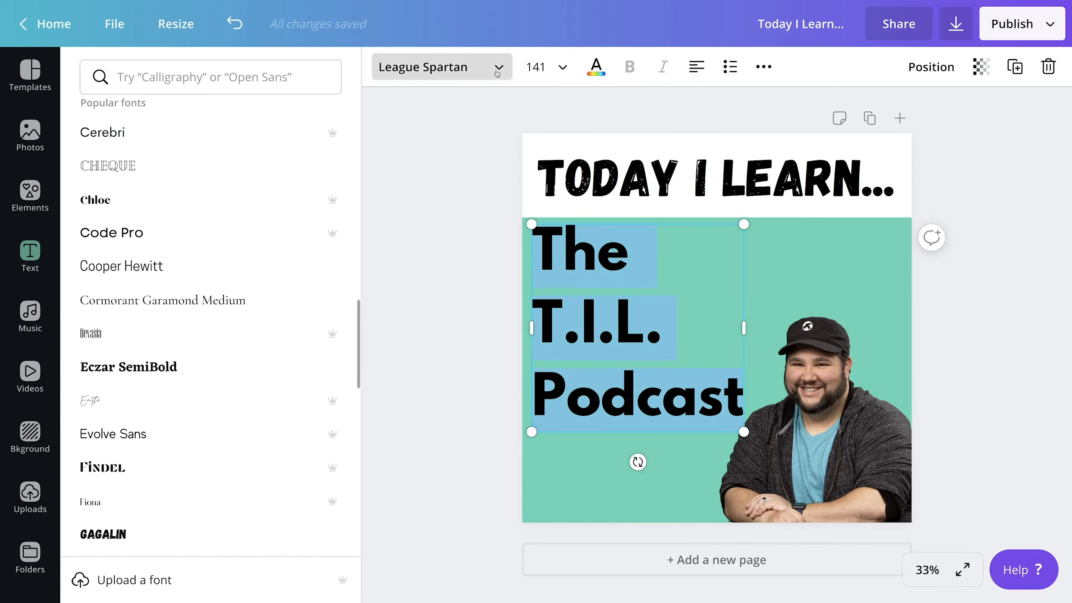
{"action": "left_click", "coordinate": [184, 540]}
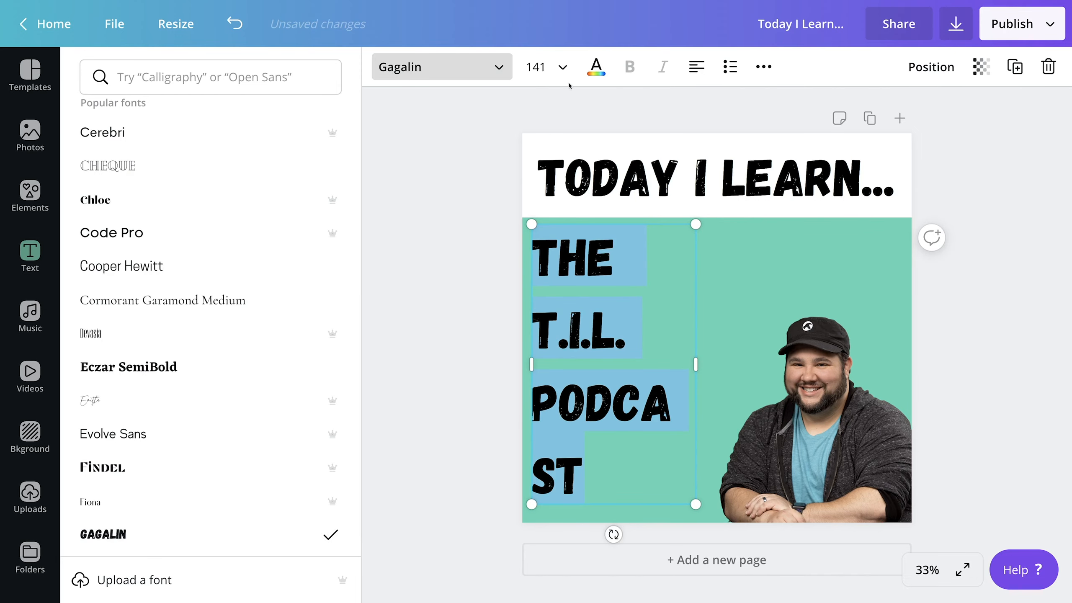
- Set the podcast text's font size to 120 and widen its box so "PODCAST" fits on one line
{"action": "left_click", "coordinate": [536, 67]}
{"action": "scroll", "coordinate": [548, 275], "scroll_direction": "down", "scroll_amount": 5}
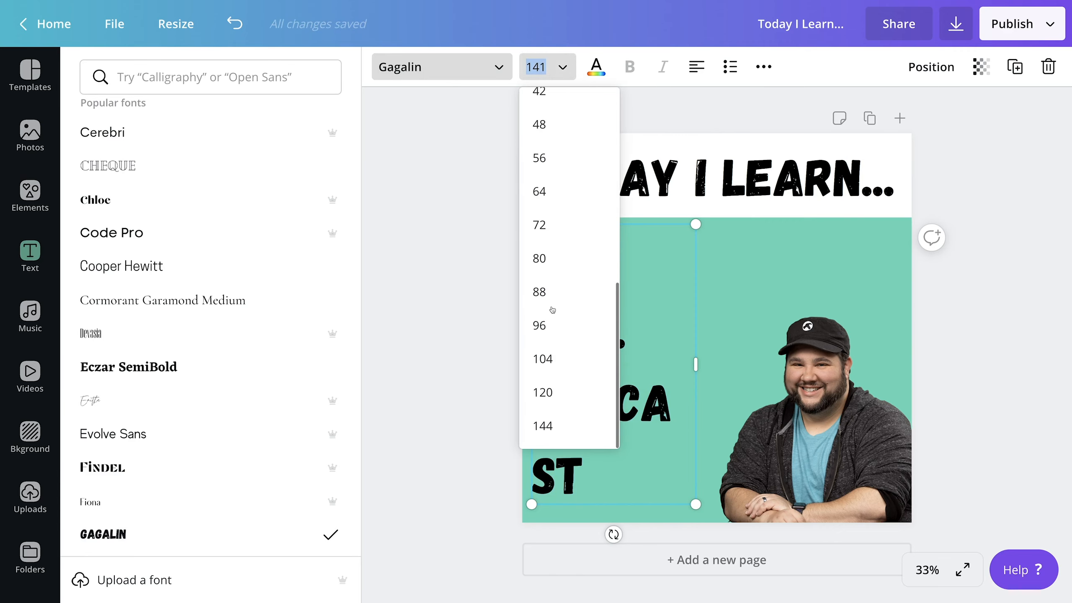
{"action": "left_click", "coordinate": [549, 392]}
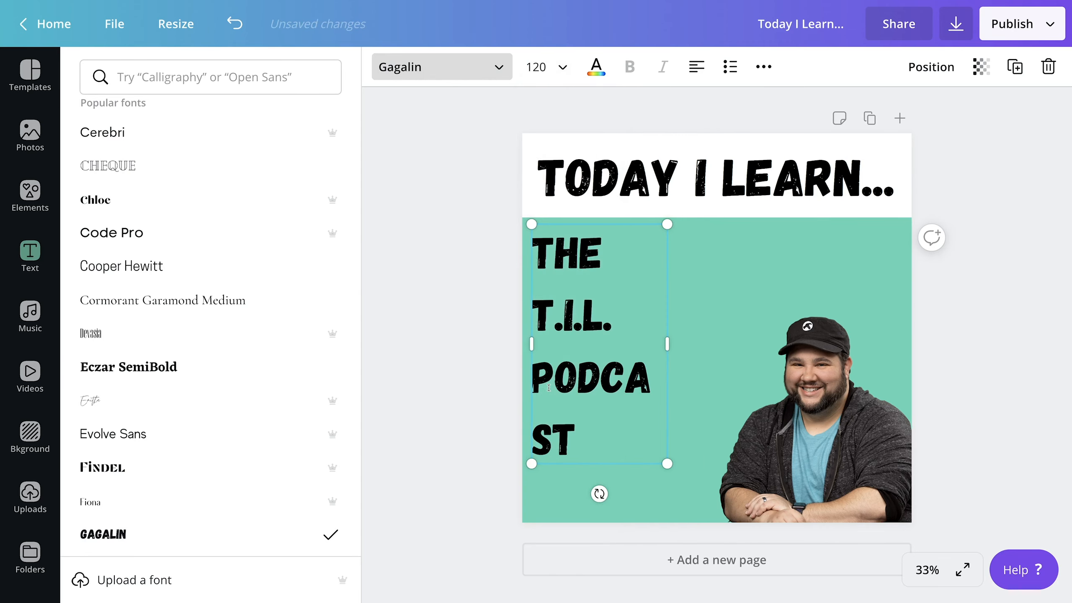
{"action": "left_click_drag", "start_coordinate": [667, 344], "coordinate": [717, 363]}
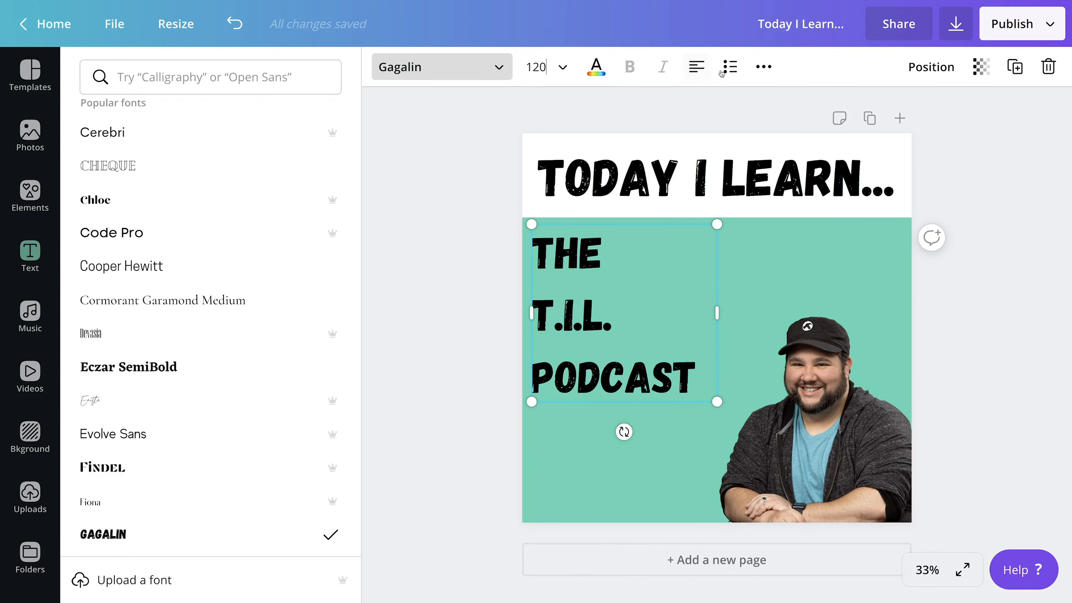
- Move the podcast text slightly down, away from the white banner
{"action": "left_click", "coordinate": [768, 66]}
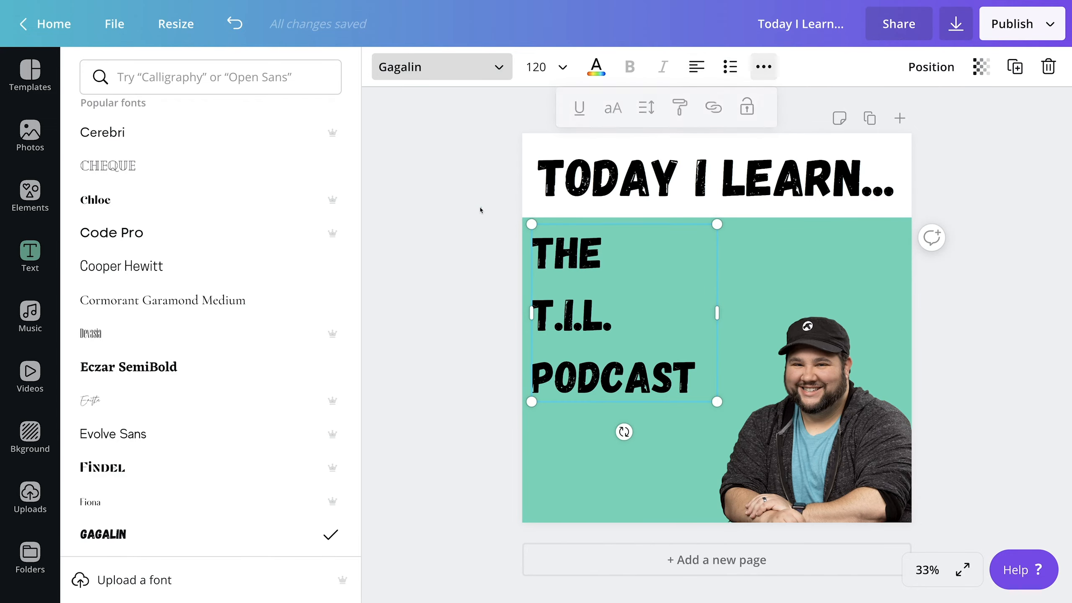
{"action": "left_click_drag", "start_coordinate": [536, 311], "coordinate": [601, 325]}
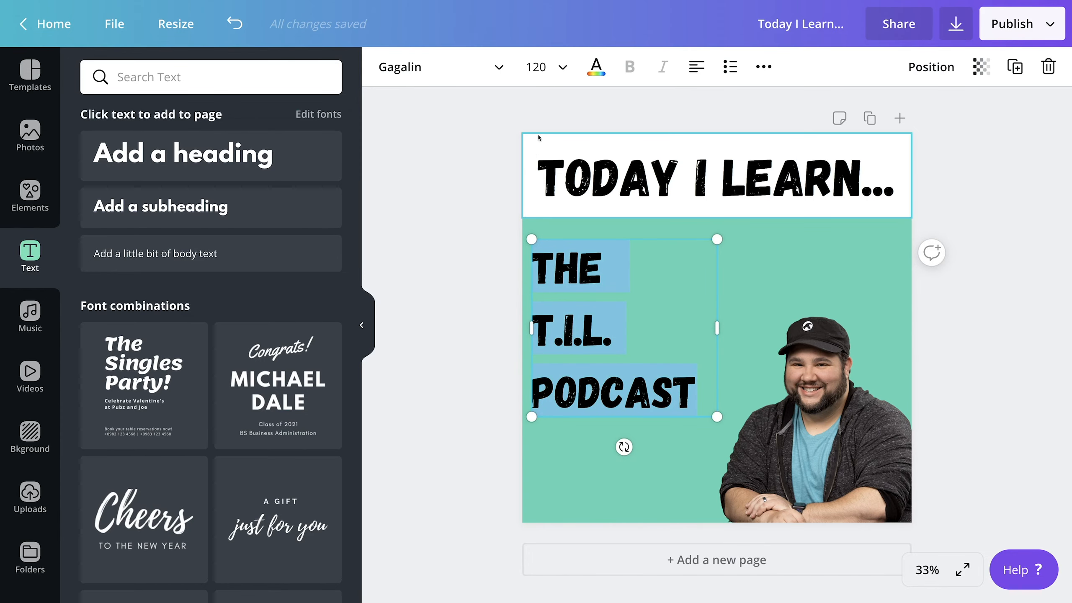
- Try underline and uppercase formatting on the podcast text, removing the underline again
{"action": "left_click", "coordinate": [766, 68]}
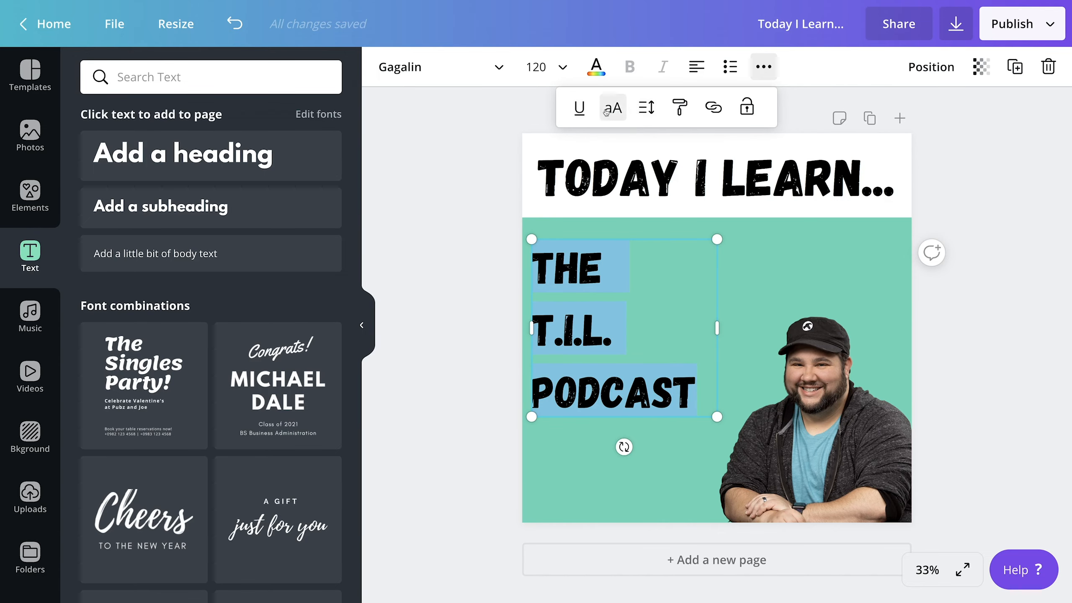
{"action": "left_click", "coordinate": [585, 113]}
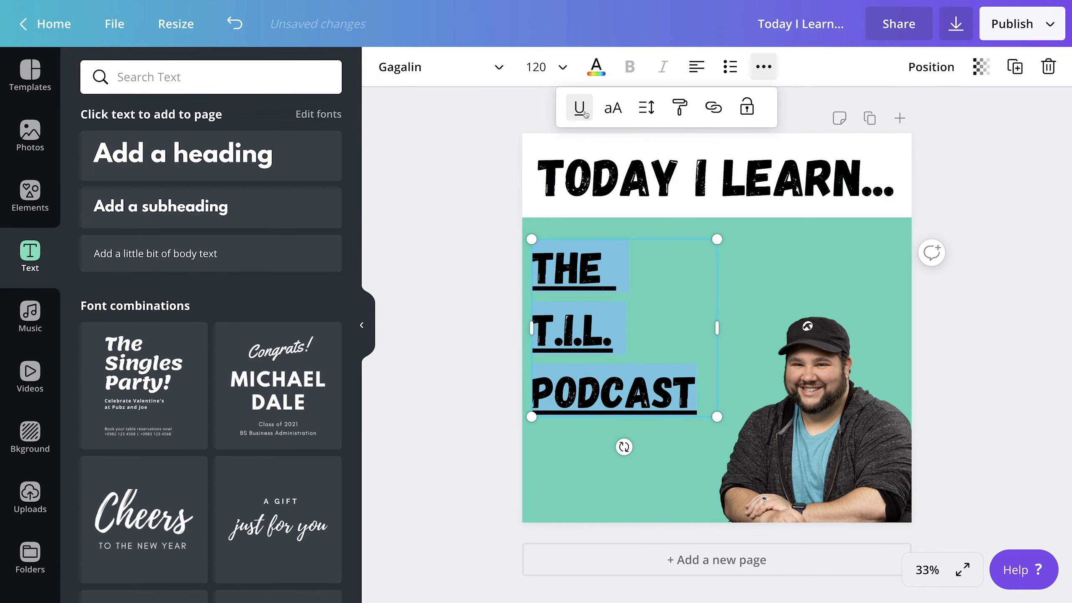
{"action": "left_click", "coordinate": [584, 114]}
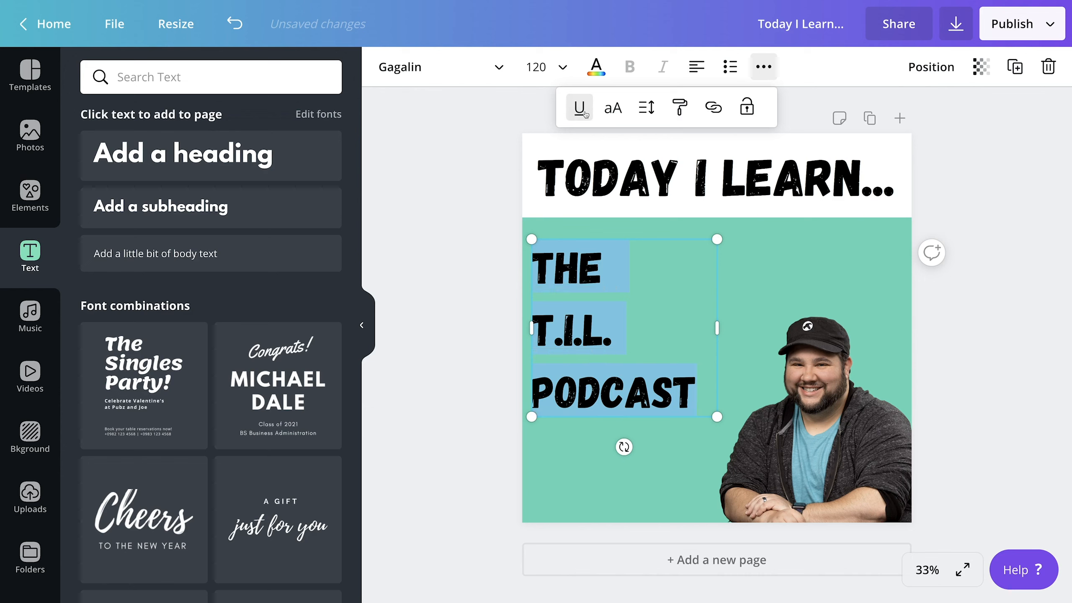
{"action": "left_click", "coordinate": [617, 112]}
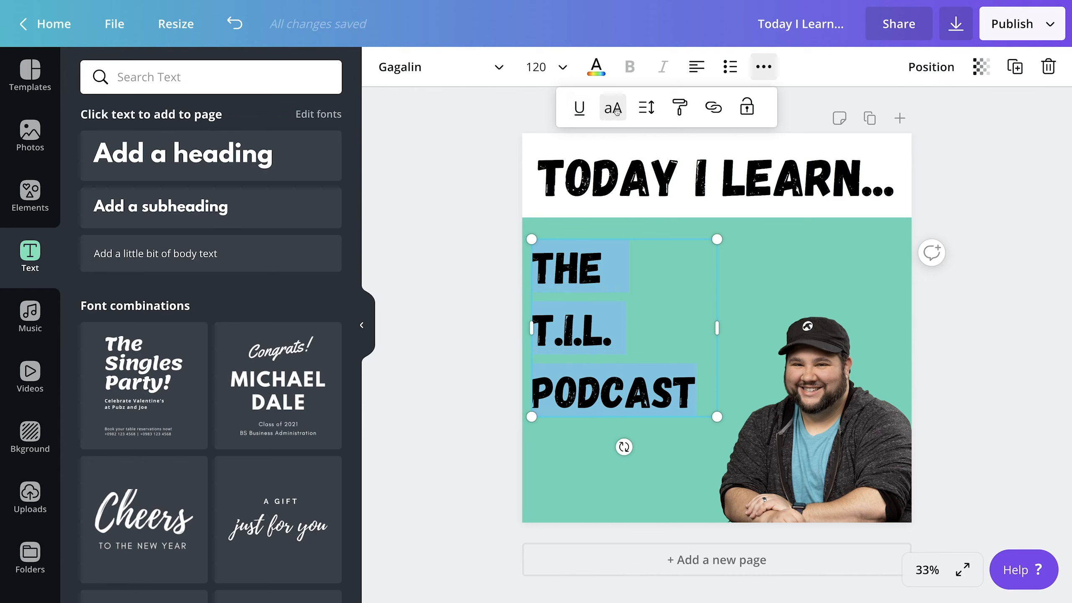
- Set the podcast text's letter spacing to 68 and line height to 0.95, and anchor its text box to the middle
{"action": "left_click", "coordinate": [646, 107]}
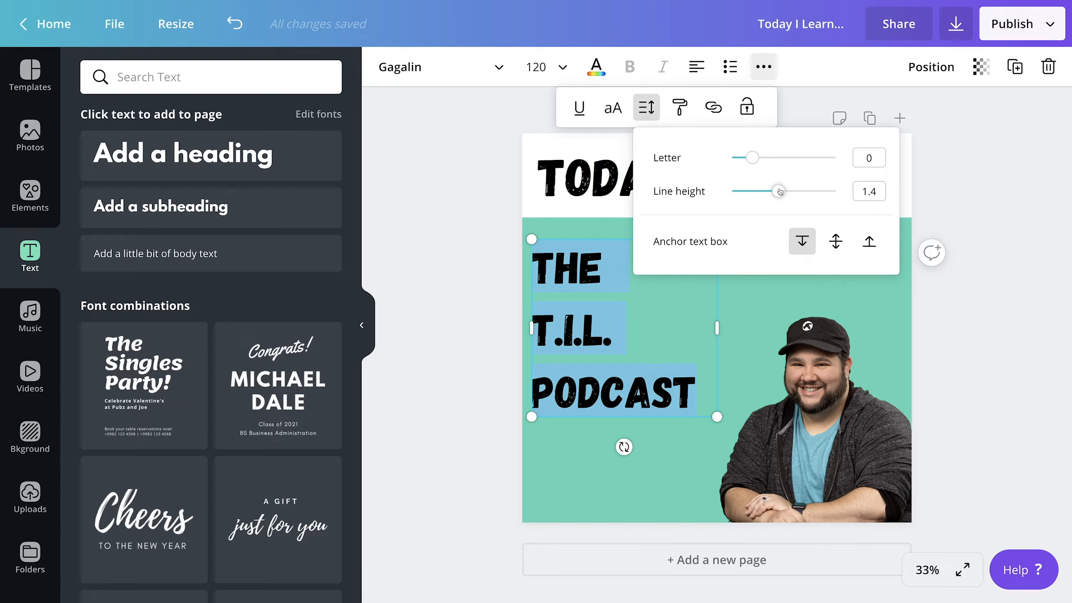
{"action": "left_click_drag", "start_coordinate": [780, 191], "coordinate": [757, 161]}
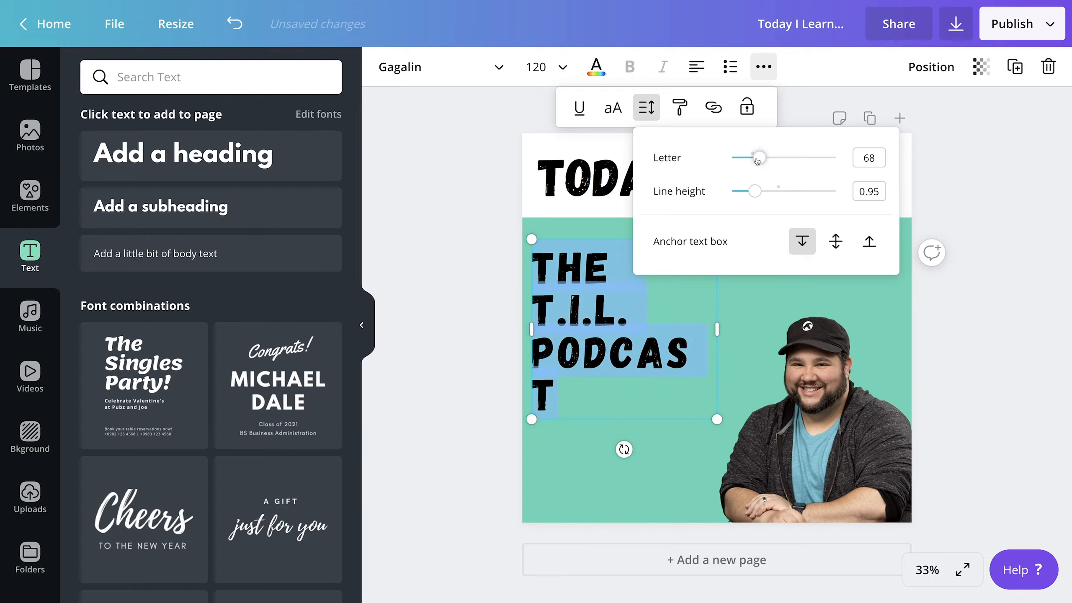
{"action": "left_click", "coordinate": [836, 241]}
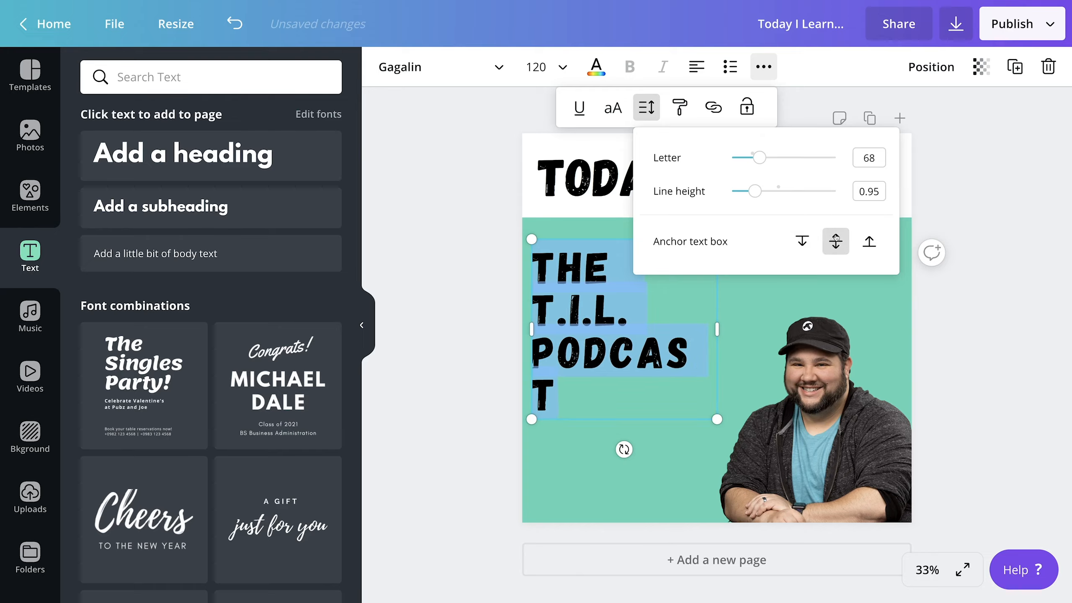
{"action": "left_click", "coordinate": [585, 476]}
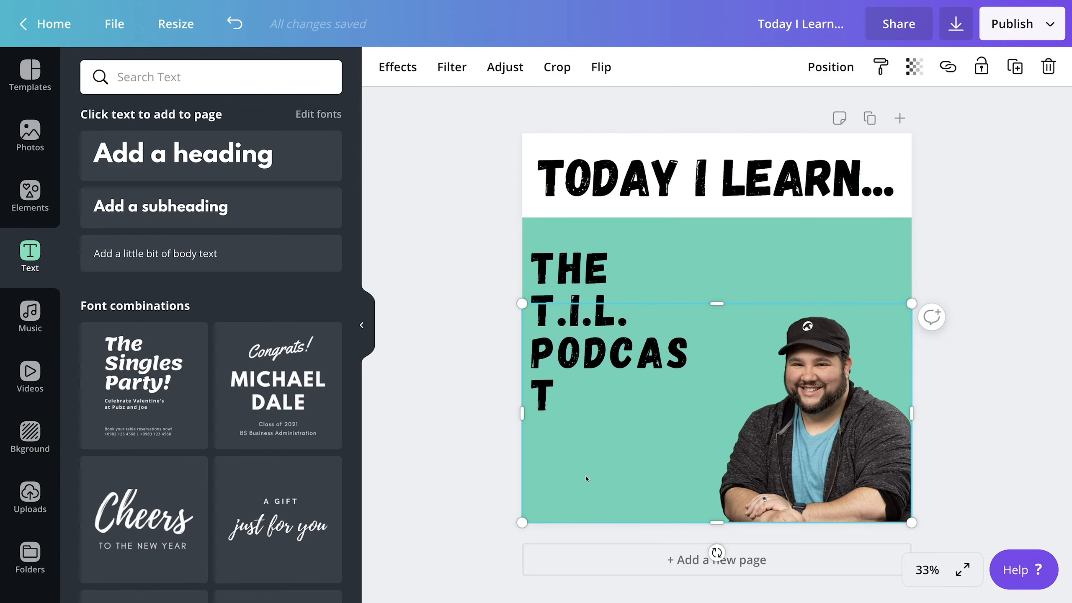
- Widen and enlarge the podcast text to size 144 so "PODCAST" fits on one line, aligned beneath the banner title
{"action": "left_click", "coordinate": [662, 364]}
{"action": "left_click_drag", "start_coordinate": [719, 330], "coordinate": [734, 330]}
{"action": "left_click_drag", "start_coordinate": [601, 361], "coordinate": [611, 327]}
{"action": "left_click_drag", "start_coordinate": [750, 232], "coordinate": [780, 207]}
{"action": "left_click_drag", "start_coordinate": [614, 291], "coordinate": [608, 315]}
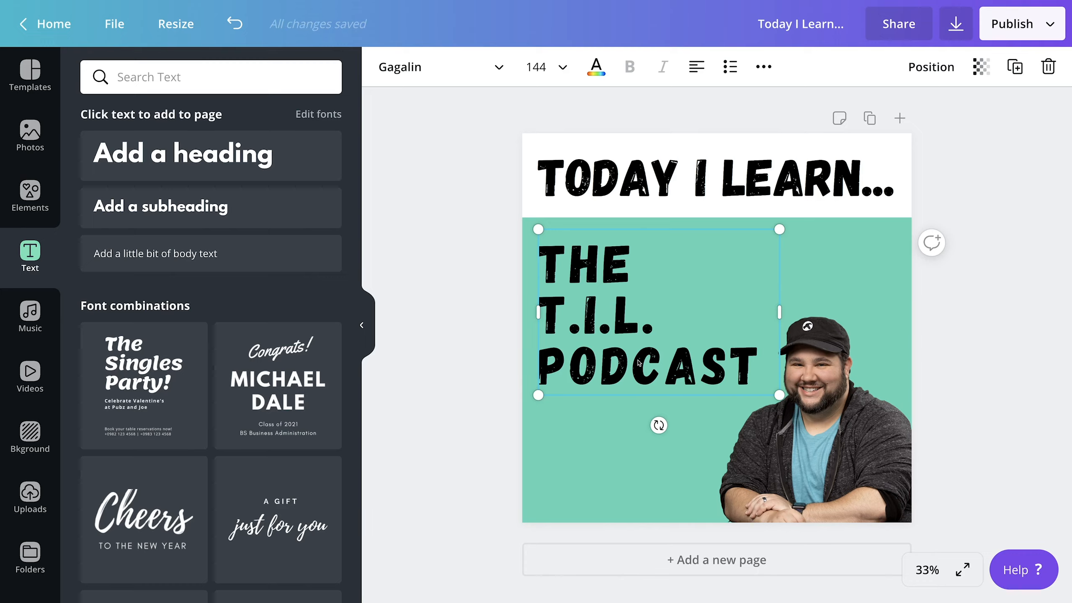
{"action": "left_click_drag", "start_coordinate": [660, 349], "coordinate": [635, 355]}
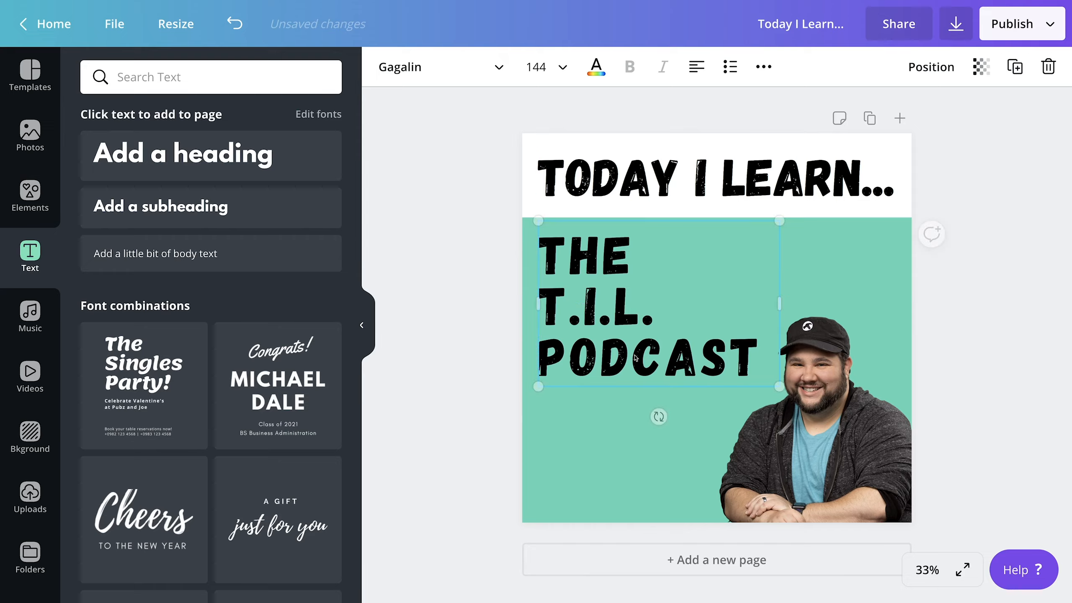
{"action": "left_click", "coordinate": [612, 457]}
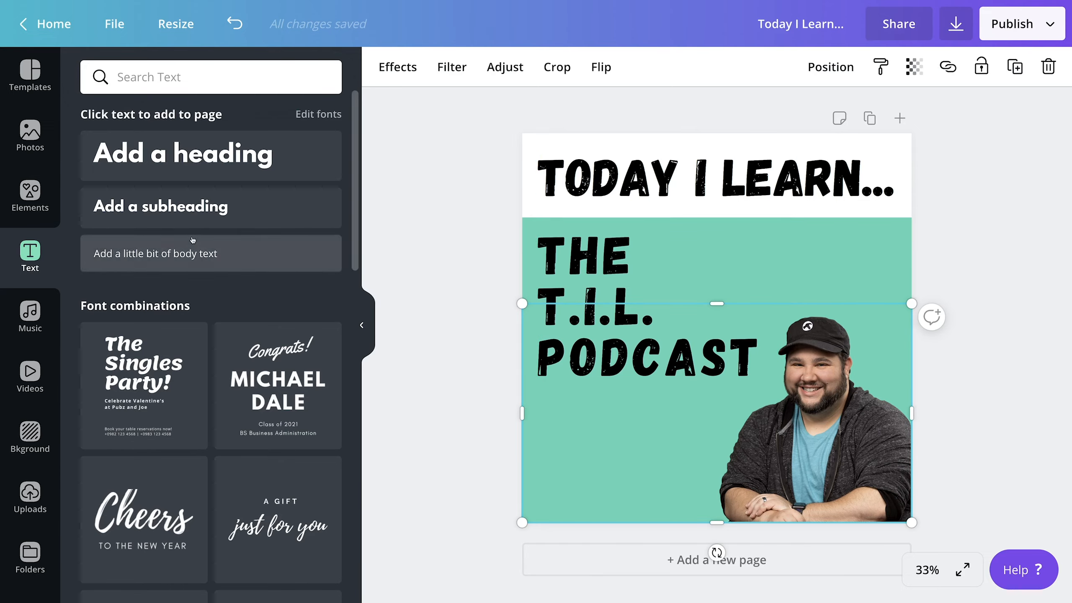
- Add a subheading reading "With" followed by the host's full name
{"action": "left_click", "coordinate": [192, 222]}
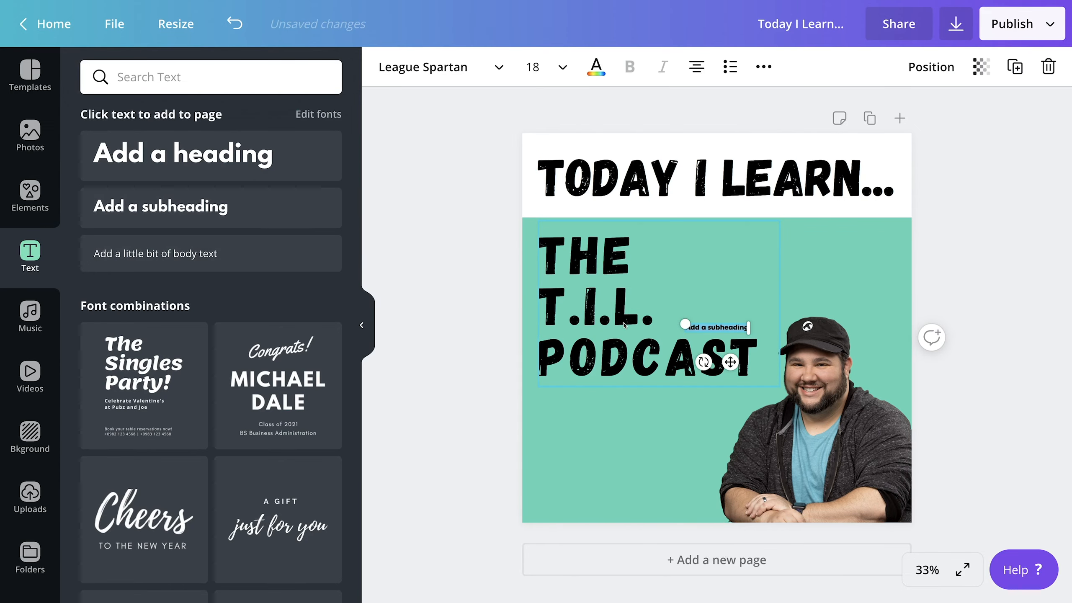
{"action": "type", "text": "With Joe C"}
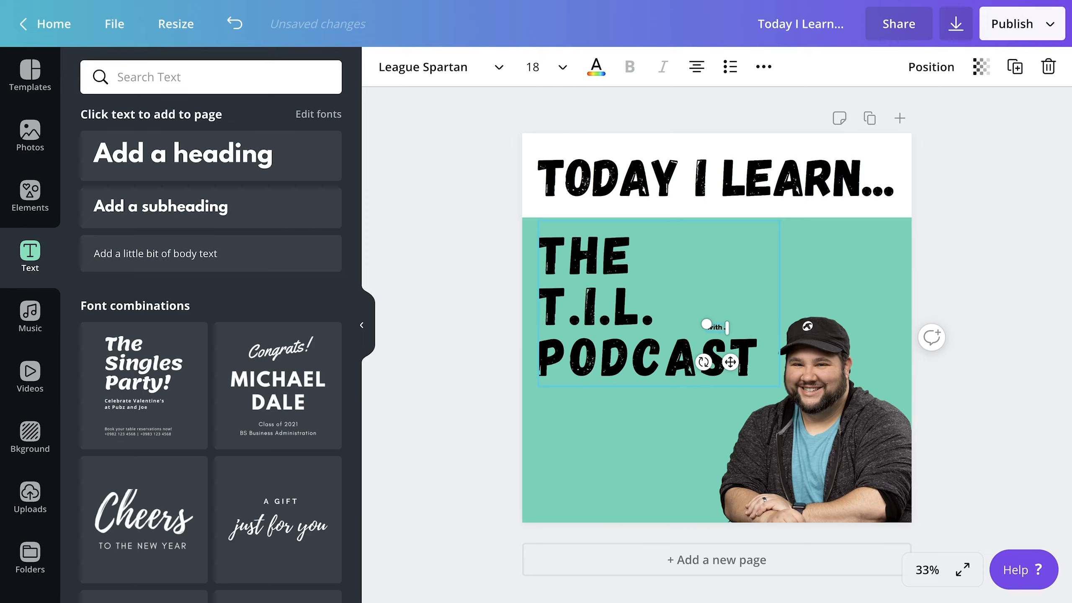
{"action": "type", "text": "asabona"}
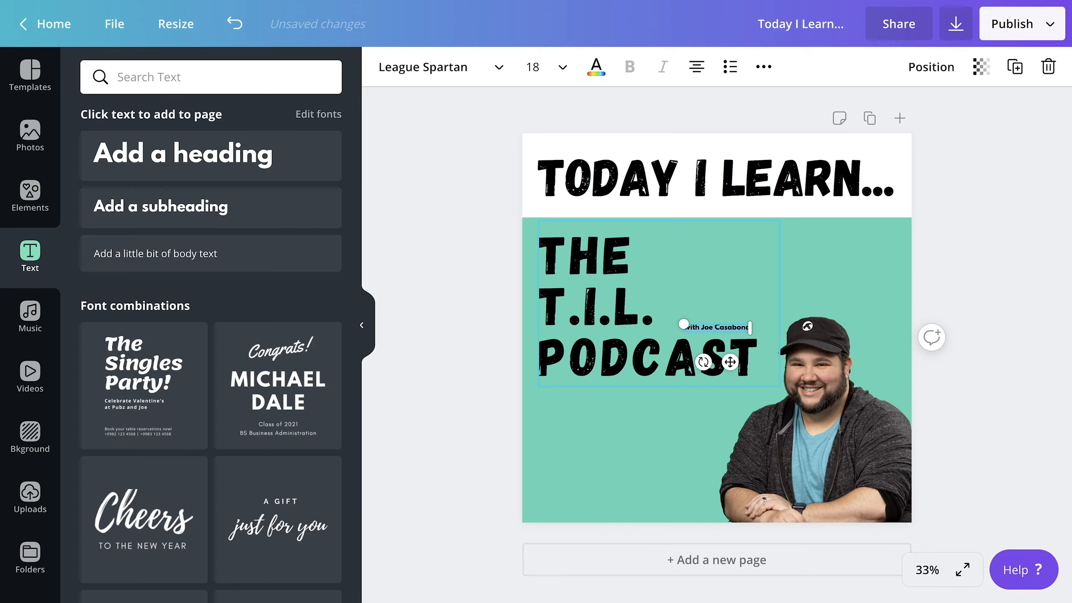
- Format the host subheading in Gagalin at size 36 and move it to the lower-left corner of the cover
{"action": "left_click", "coordinate": [439, 66]}
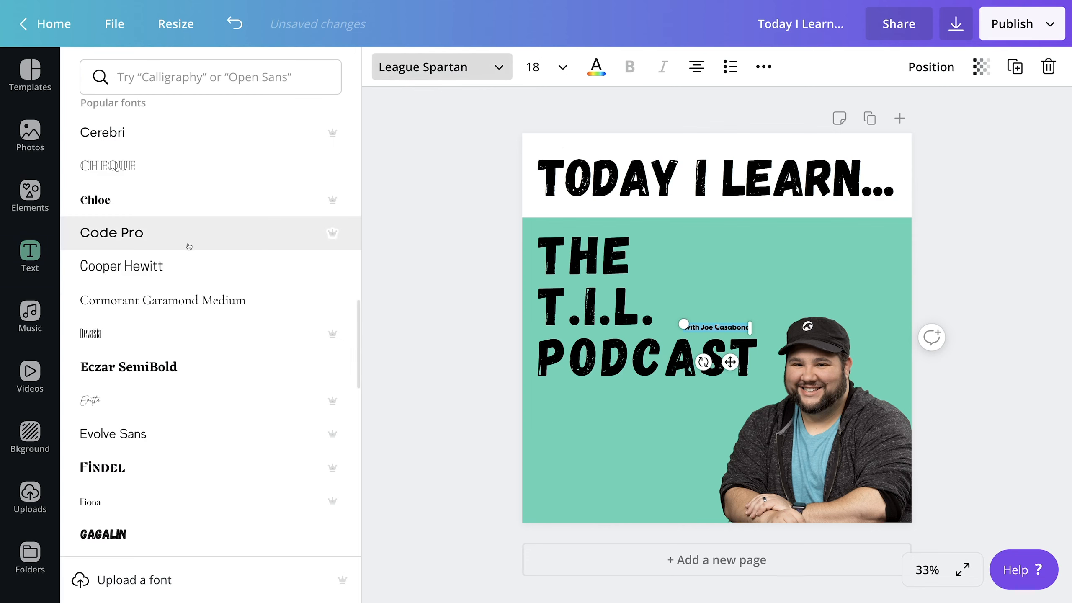
{"action": "scroll", "coordinate": [157, 412], "scroll_direction": "down", "scroll_amount": 3}
{"action": "left_click", "coordinate": [159, 419]}
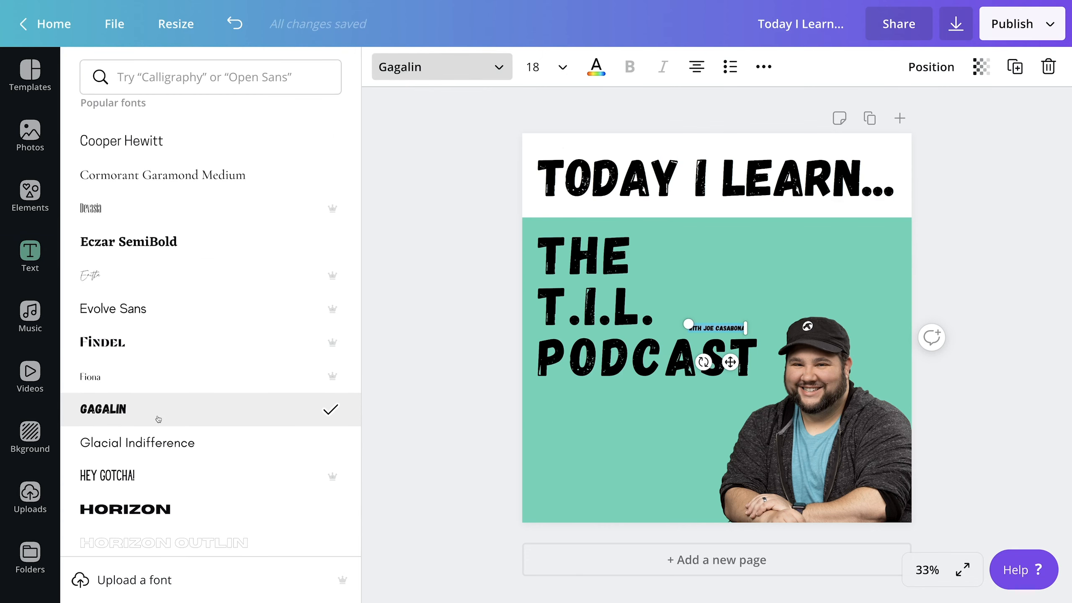
{"action": "left_click", "coordinate": [533, 67]}
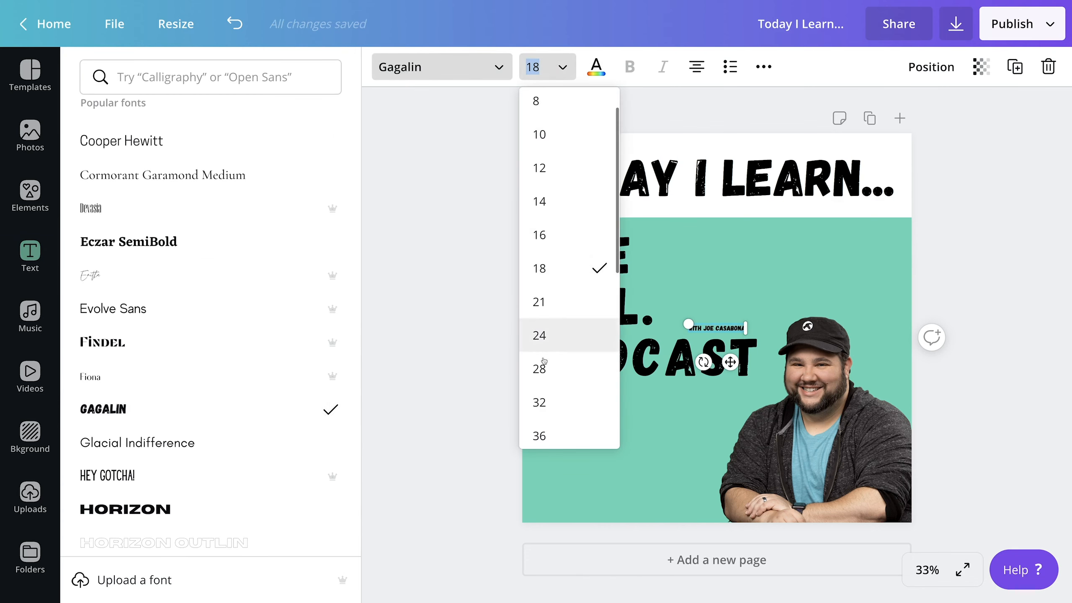
{"action": "left_click", "coordinate": [546, 440]}
{"action": "left_click", "coordinate": [692, 411]}
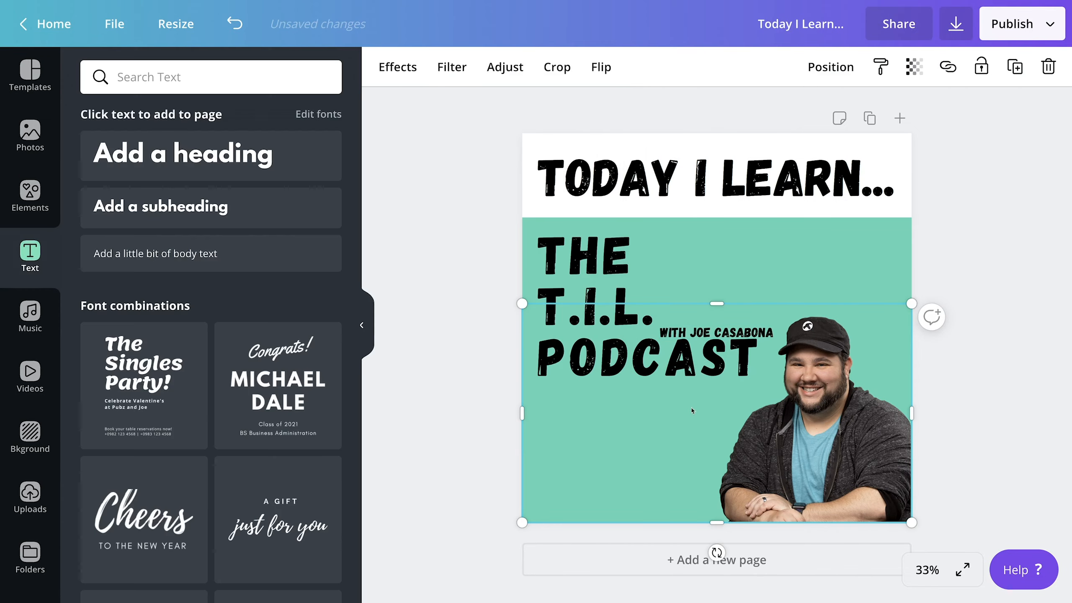
{"action": "left_click_drag", "start_coordinate": [724, 332], "coordinate": [605, 510]}
- Enlarge the podcast text to size 170 and position it just below the white banner
{"action": "left_click", "coordinate": [645, 371]}
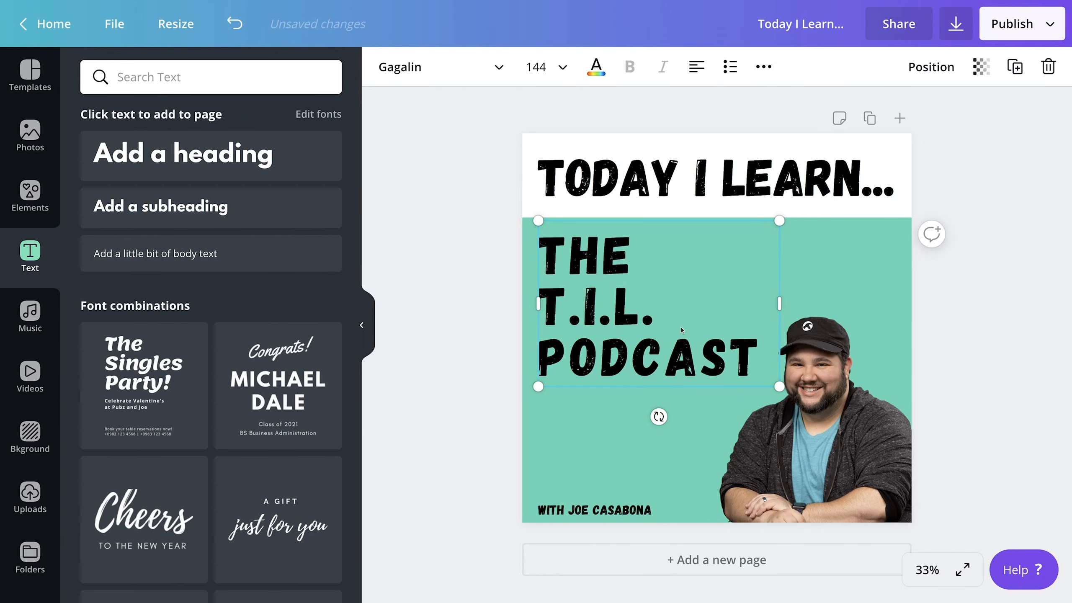
{"action": "left_click_drag", "start_coordinate": [682, 330], "coordinate": [681, 350]}
{"action": "left_click", "coordinate": [898, 247]}
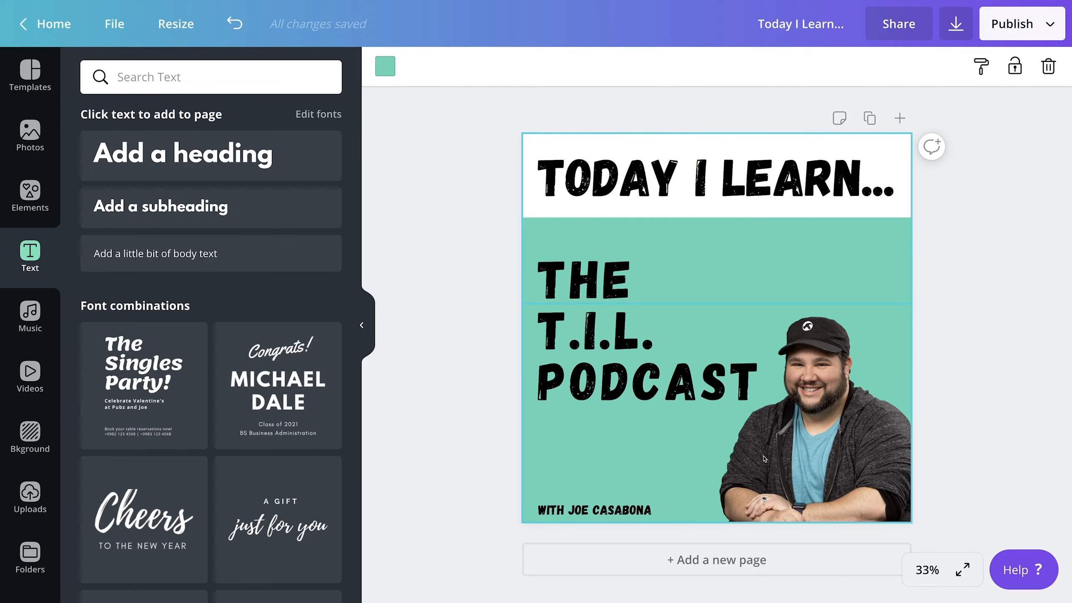
{"action": "left_click_drag", "start_coordinate": [594, 374], "coordinate": [637, 459]}
{"action": "left_click_drag", "start_coordinate": [765, 334], "coordinate": [803, 274]}
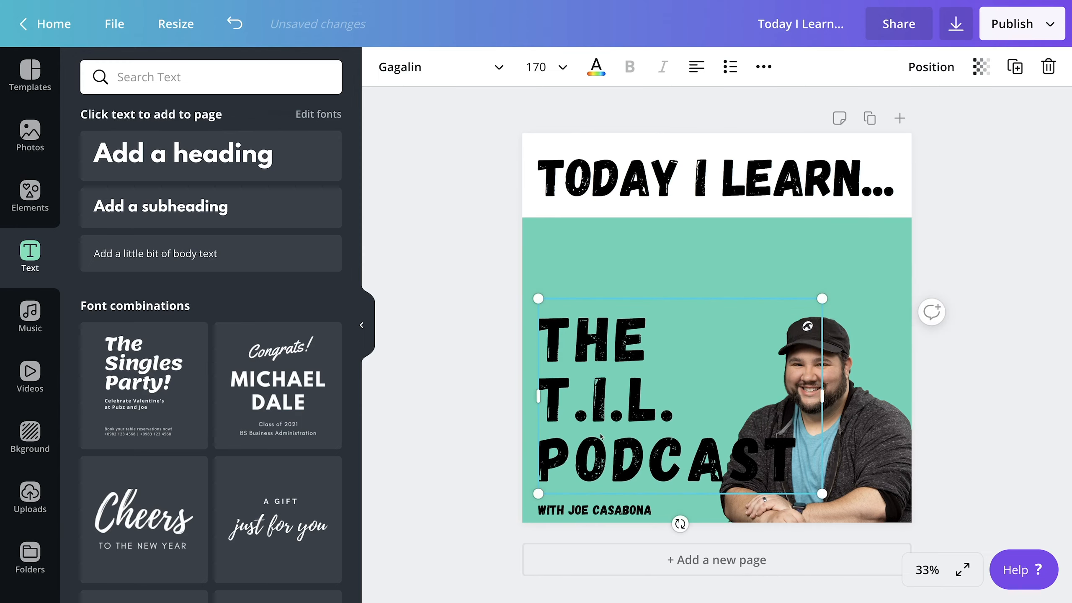
{"action": "left_click_drag", "start_coordinate": [600, 437], "coordinate": [601, 359]}
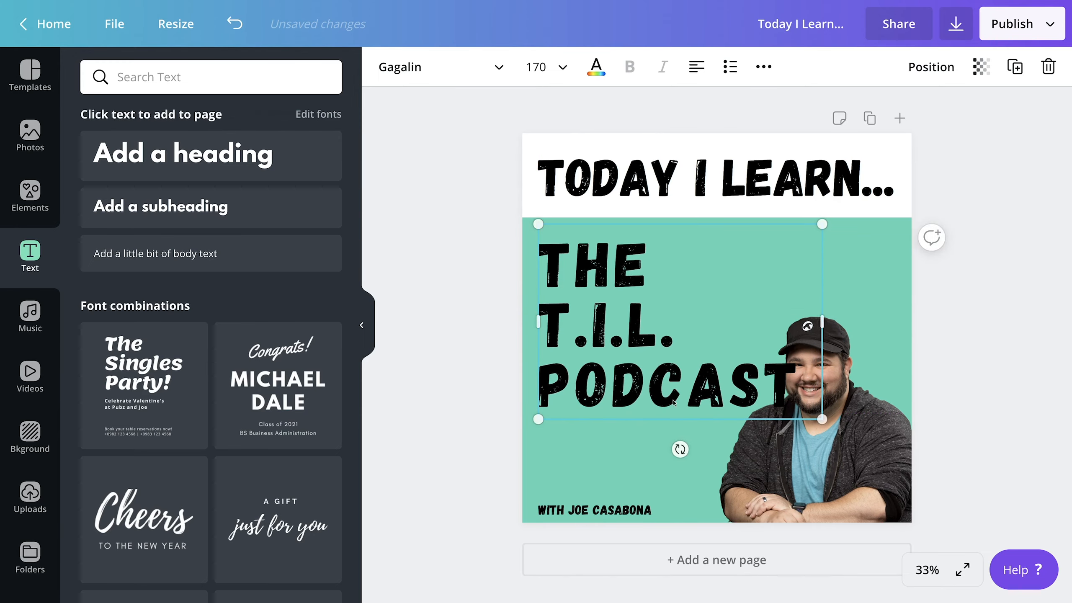
{"action": "left_click", "coordinate": [603, 452]}
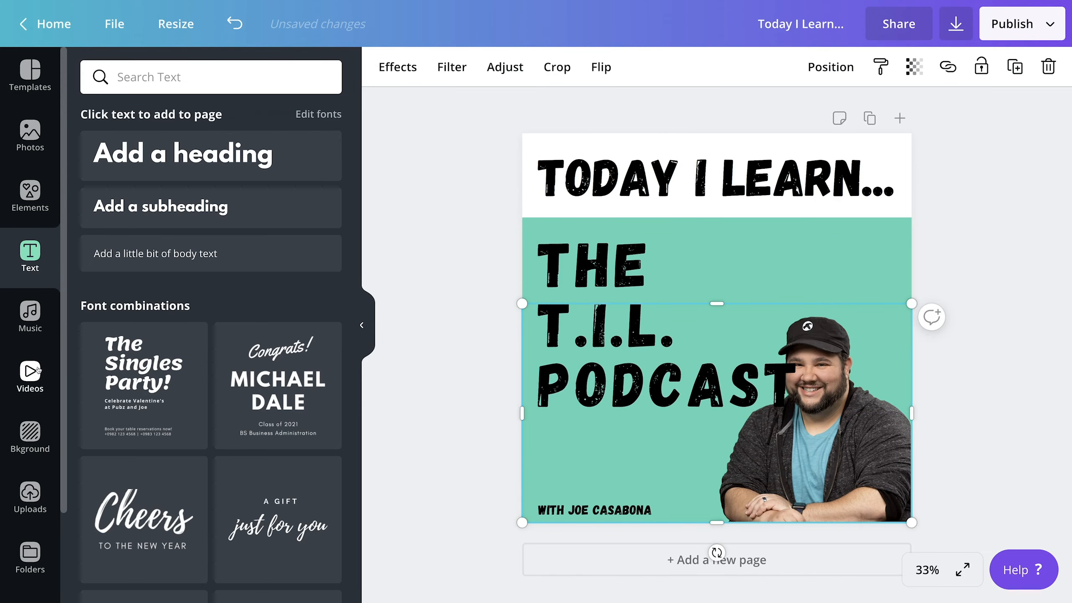
- Replace the cut-out photo on the cover with the uploaded cut-out showing the host with headphones and a microphone
{"action": "left_click", "coordinate": [30, 495]}
{"action": "scroll", "coordinate": [159, 435], "scroll_direction": "down", "scroll_amount": 10}
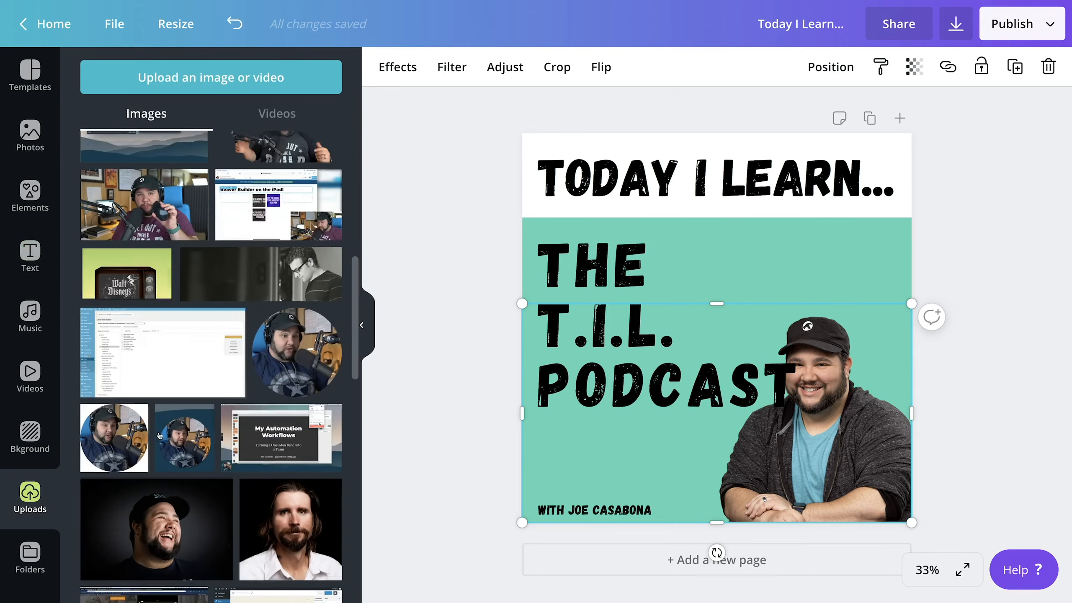
{"action": "scroll", "coordinate": [159, 436], "scroll_direction": "down", "scroll_amount": 8}
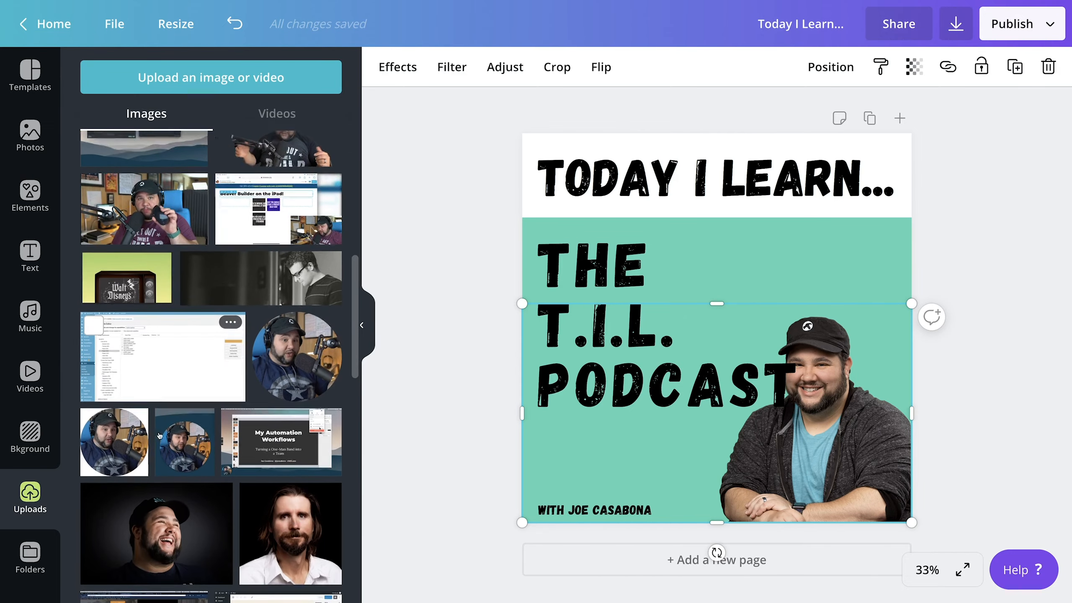
{"action": "scroll", "coordinate": [159, 436], "scroll_direction": "down", "scroll_amount": 3}
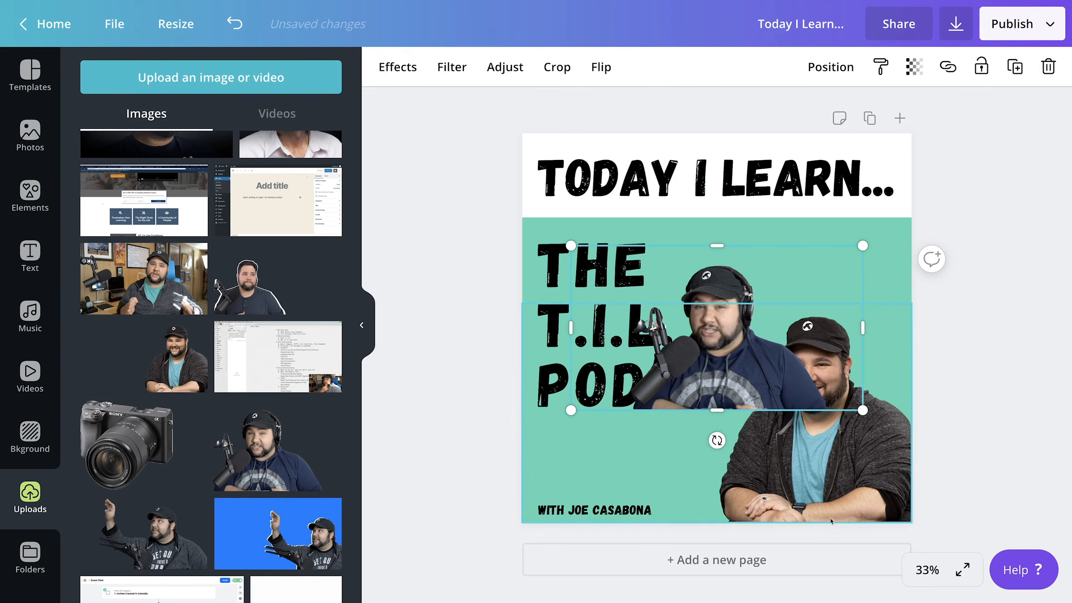
{"action": "left_click", "coordinate": [853, 444]}
{"action": "key", "text": "Delete"}
{"action": "left_click", "coordinate": [774, 366]}
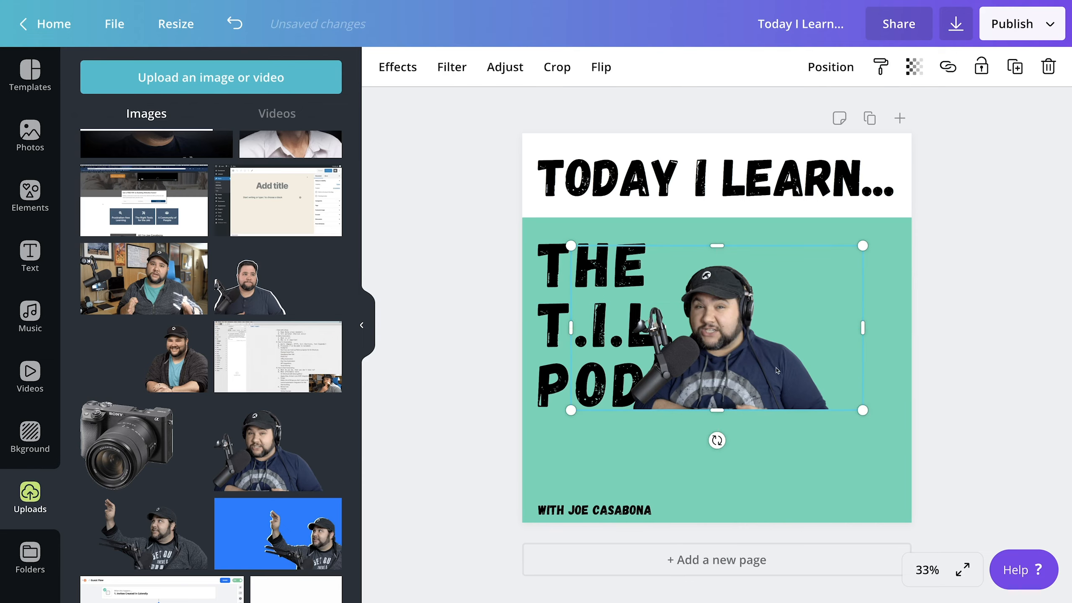
- Place the microphone photo in the cover's lower-right corner and enlarge it slightly
{"action": "left_click_drag", "start_coordinate": [774, 367], "coordinate": [856, 484]}
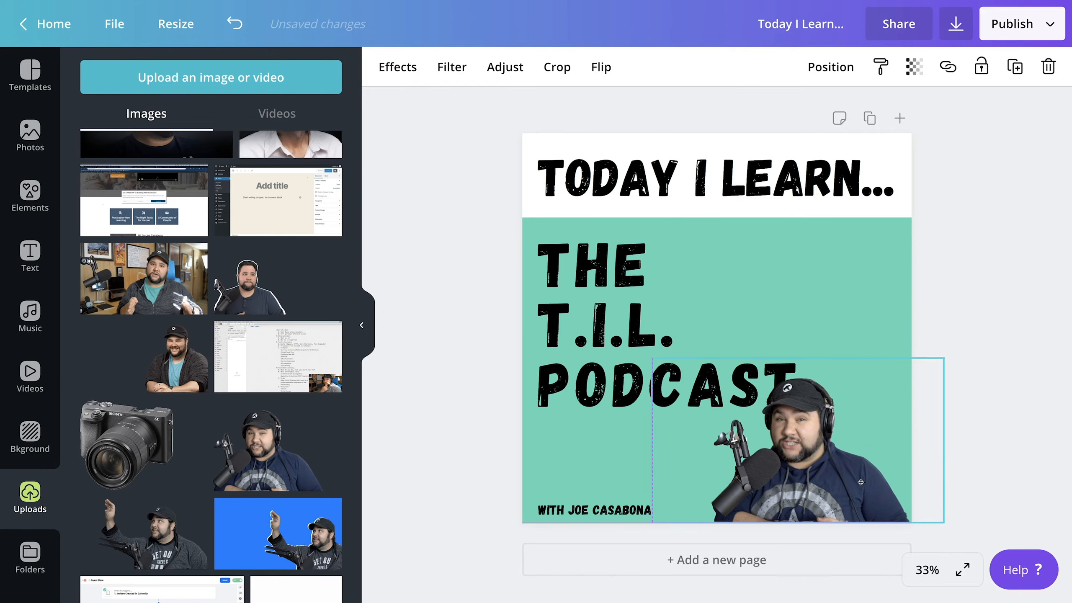
{"action": "left_click_drag", "start_coordinate": [658, 362], "coordinate": [614, 332]}
{"action": "left_click_drag", "start_coordinate": [743, 435], "coordinate": [765, 436]}
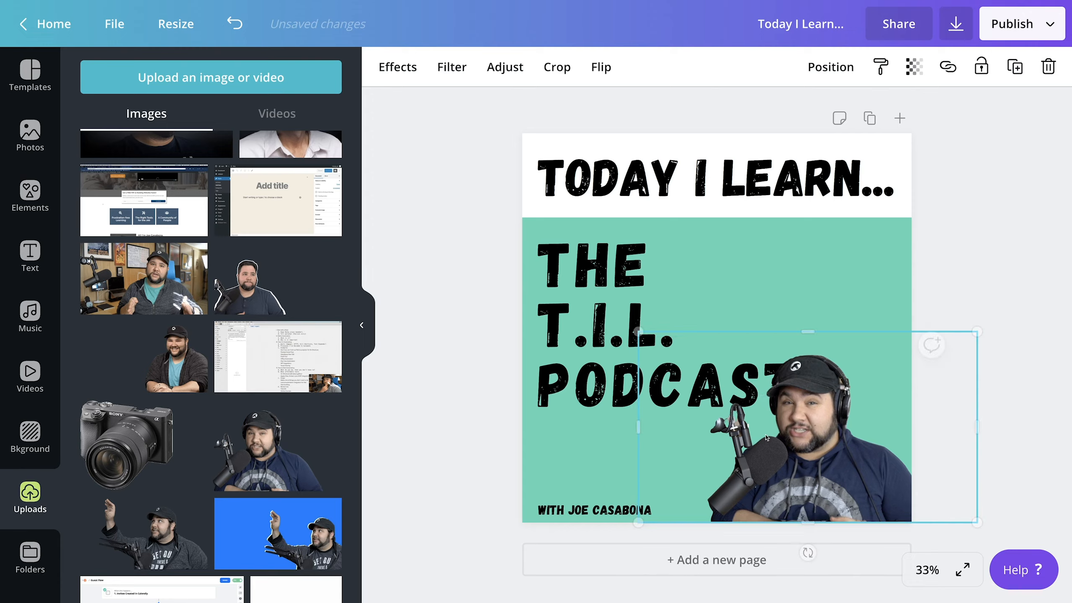
- Widen the podcast text's box and remove the line break so "THE T.I.L." sits on one line above "PODCAST"
{"action": "left_click", "coordinate": [764, 266]}
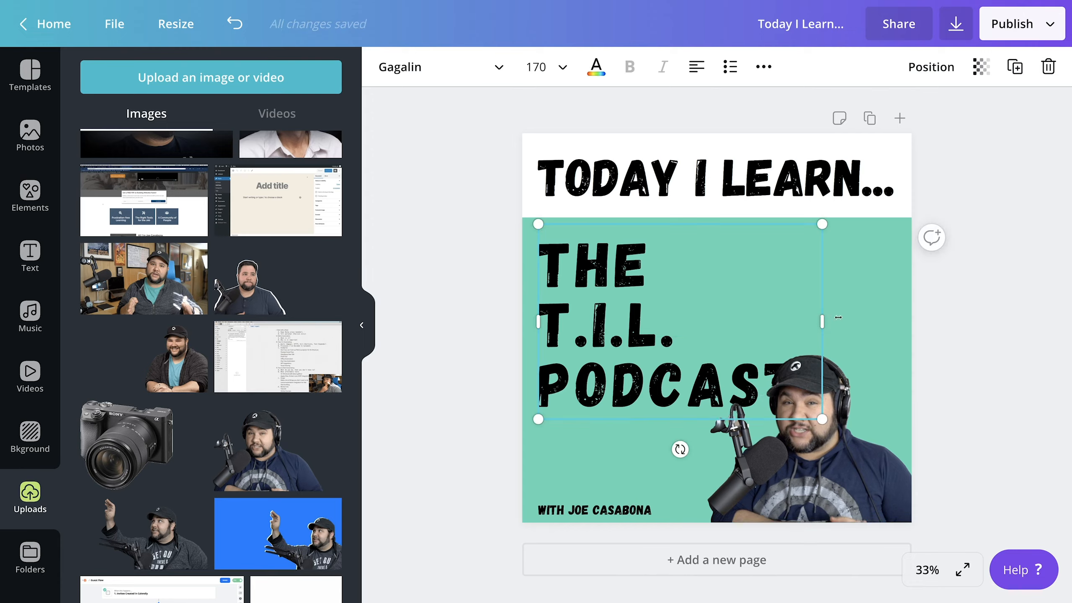
{"action": "left_click_drag", "start_coordinate": [823, 319], "coordinate": [897, 317]}
{"action": "left_click_drag", "start_coordinate": [592, 333], "coordinate": [577, 331]}
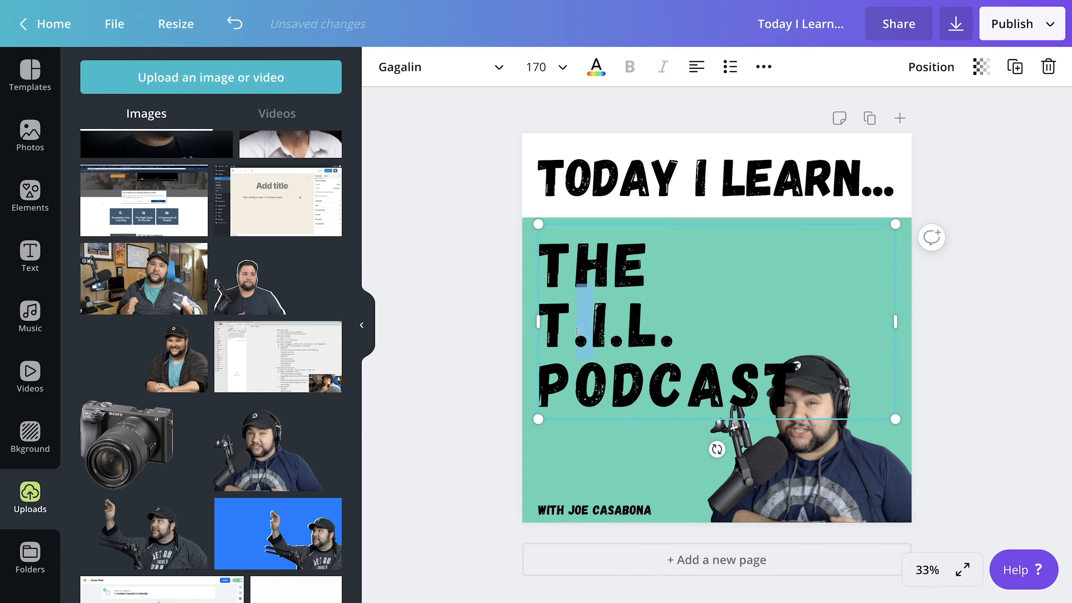
{"action": "left_click", "coordinate": [547, 332]}
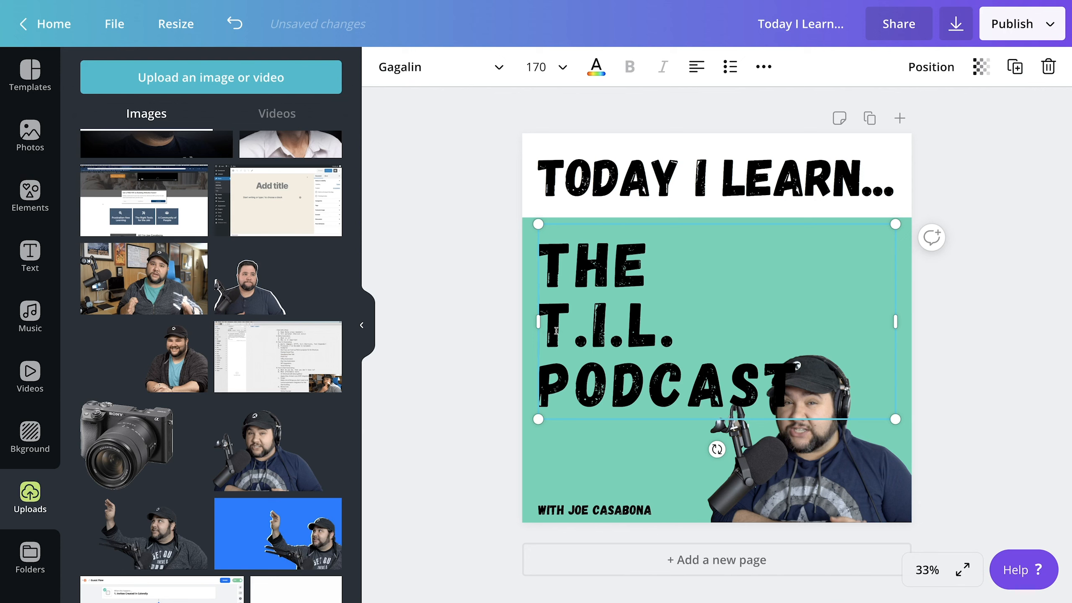
{"action": "key", "text": "BackSpace"}
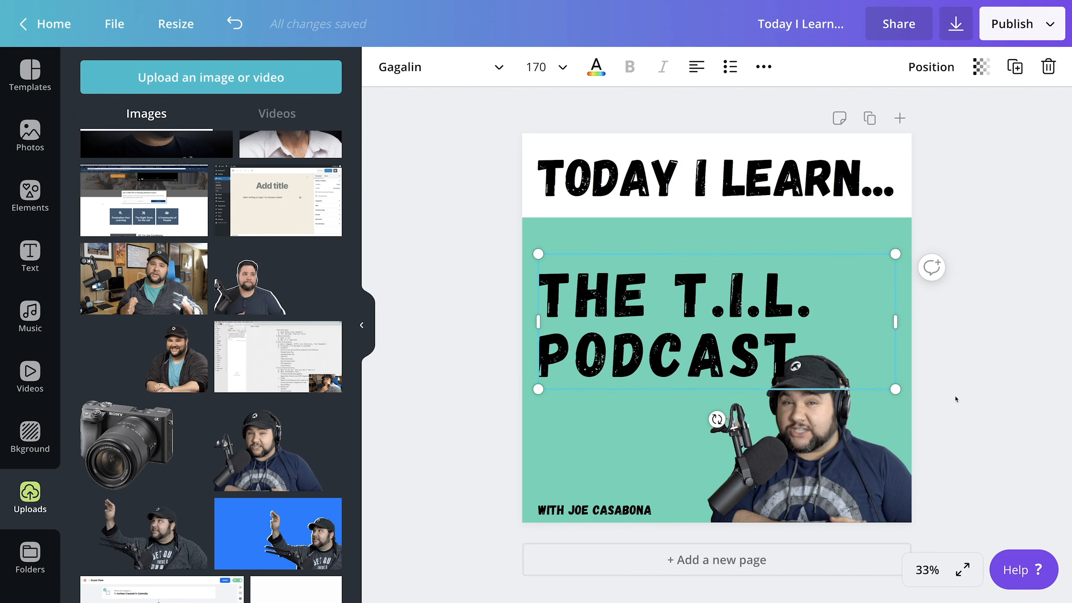
- Move the two-line podcast text up and slightly left, just beneath the white banner
{"action": "left_click", "coordinate": [667, 341]}
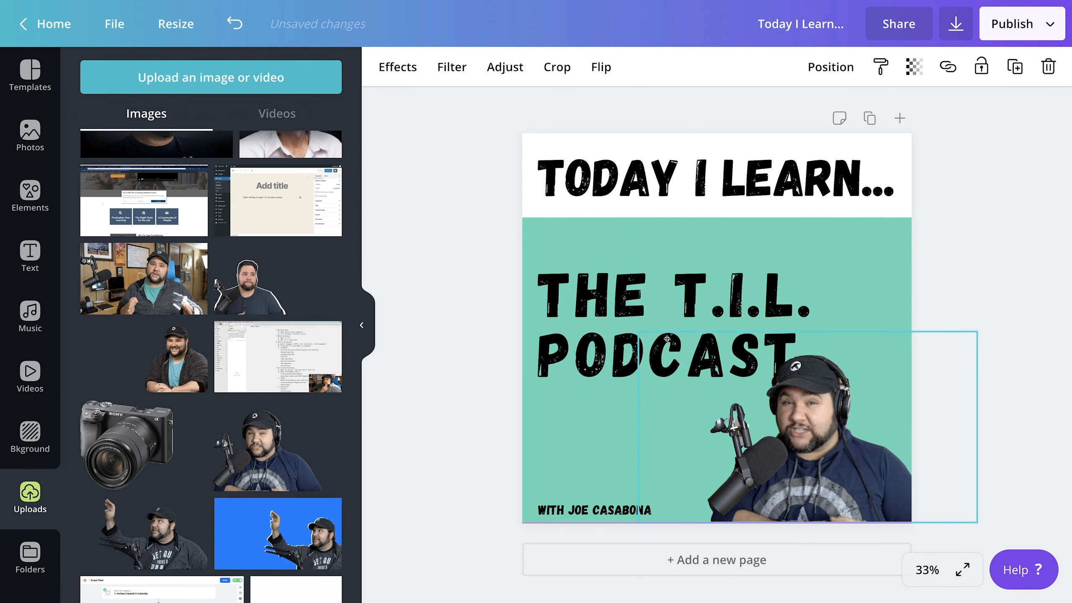
{"action": "left_click_drag", "start_coordinate": [620, 302], "coordinate": [612, 268]}
{"action": "left_click", "coordinate": [594, 472]}
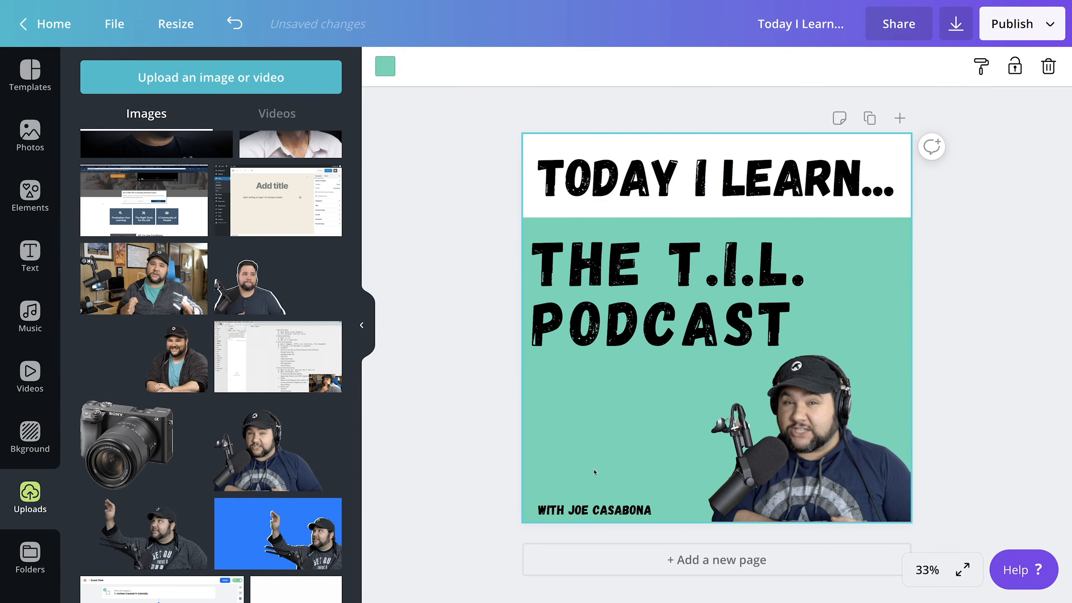
- Move the host subheading directly under "PODCAST", aligned with the podcast text's left edge
{"action": "left_click", "coordinate": [596, 510]}
{"action": "left_click_drag", "start_coordinate": [596, 510], "coordinate": [591, 367]}
{"action": "left_click", "coordinate": [1068, 268]}
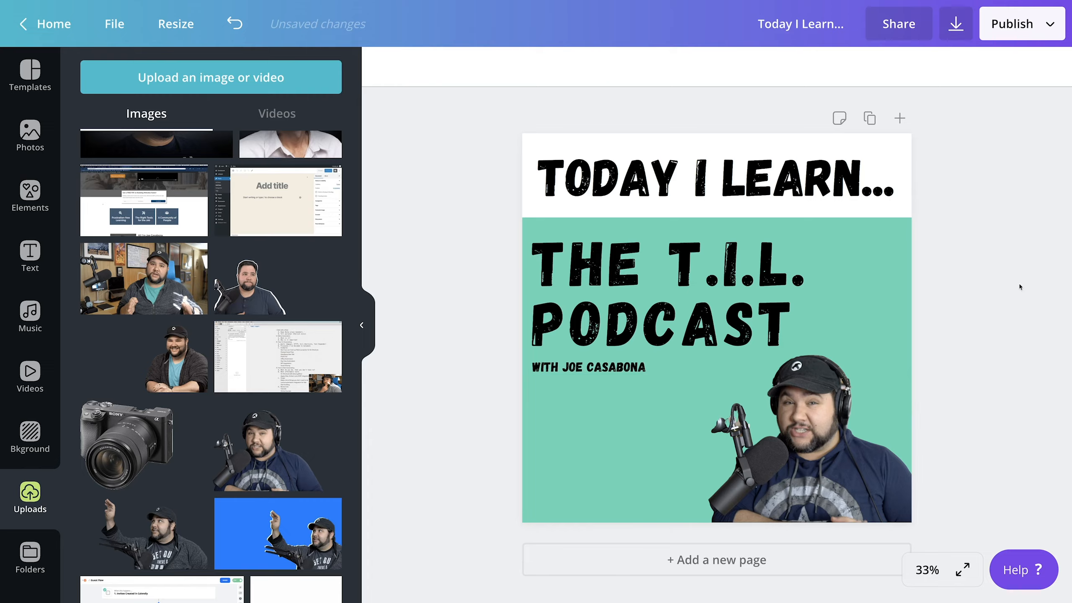
- Enlarge the microphone photo and shift it slightly right and down in the cover's lower-right corner
{"action": "left_click", "coordinate": [802, 422]}
{"action": "left_click_drag", "start_coordinate": [640, 331], "coordinate": [589, 304]}
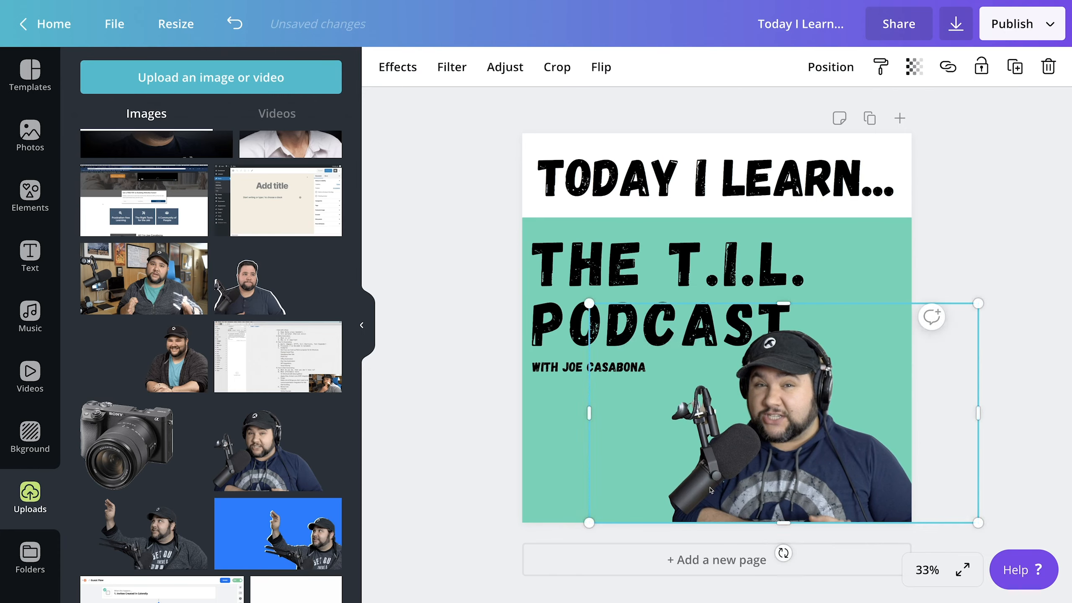
{"action": "mouse_move", "coordinate": [761, 474]}
{"action": "left_mouse_down"}
{"action": "mouse_move", "coordinate": [784, 489]}
{"action": "mouse_move", "coordinate": [778, 482]}
{"action": "left_mouse_up"}
- Narrow the two-line podcast text's box slightly and tighten the letter spacing of both lines
{"action": "left_click", "coordinate": [729, 289]}
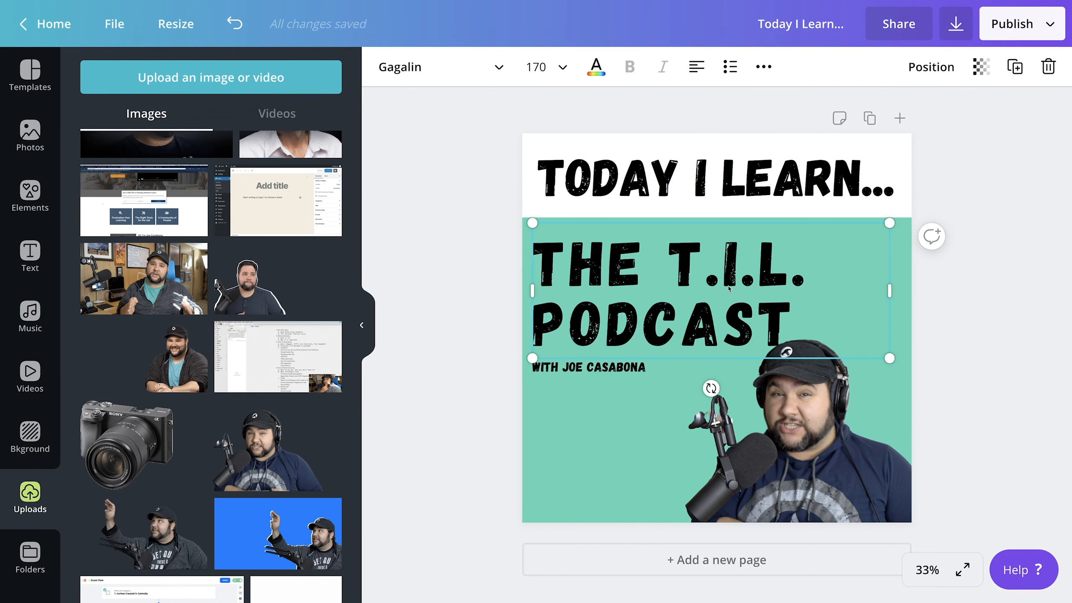
{"action": "mouse_move", "coordinate": [889, 291]}
{"action": "left_mouse_down"}
{"action": "mouse_move", "coordinate": [912, 296]}
{"action": "mouse_move", "coordinate": [886, 290]}
{"action": "left_mouse_up"}
{"action": "triple_click", "coordinate": [705, 279]}
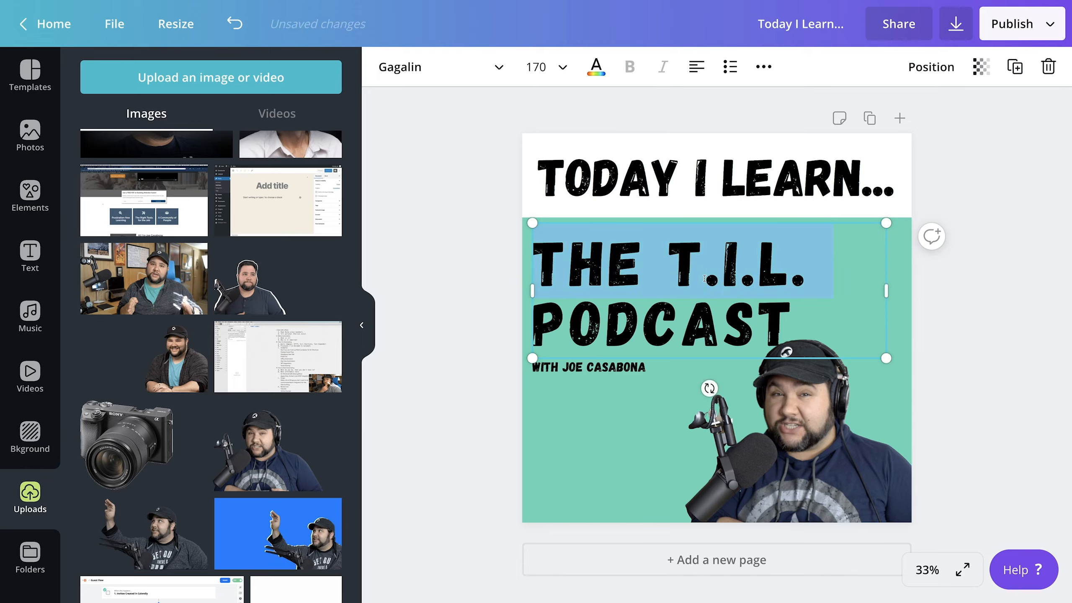
{"action": "left_click", "coordinate": [763, 66]}
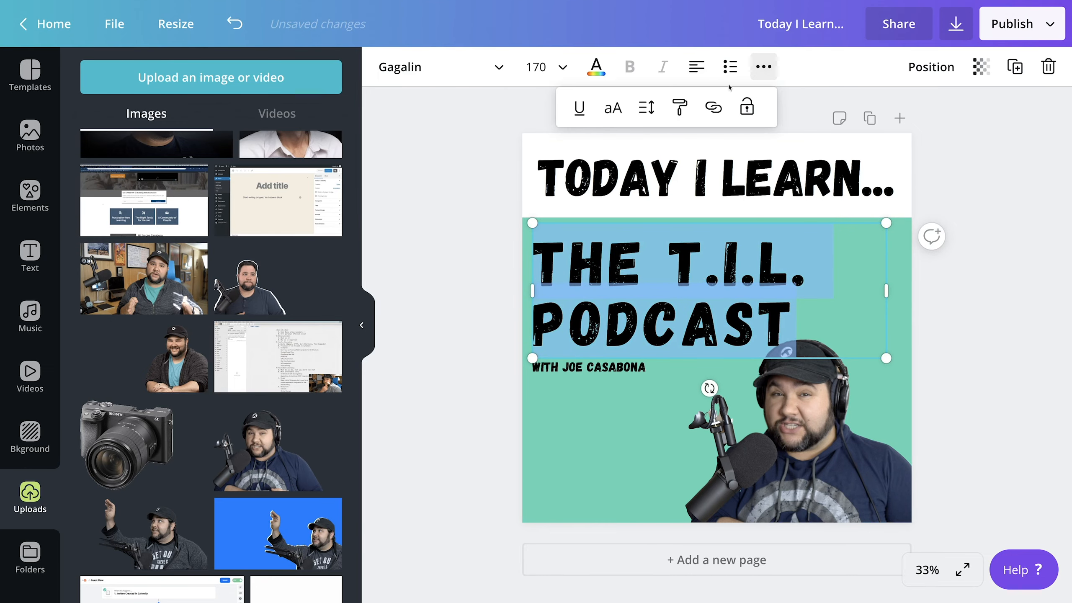
{"action": "left_click", "coordinate": [646, 107]}
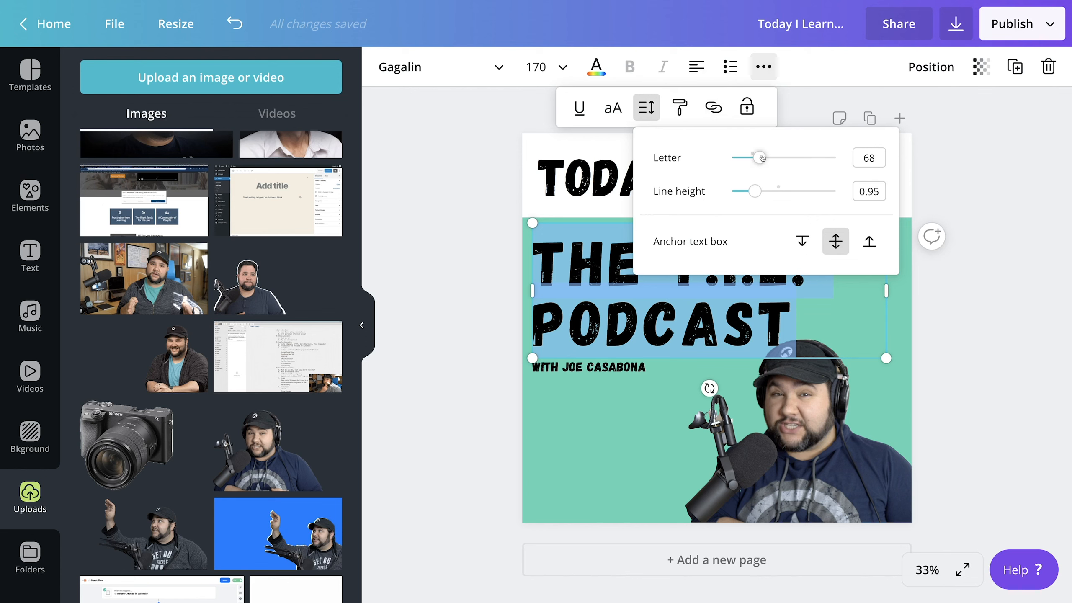
{"action": "left_click_drag", "start_coordinate": [762, 158], "coordinate": [750, 159]}
{"action": "left_click", "coordinate": [940, 310]}
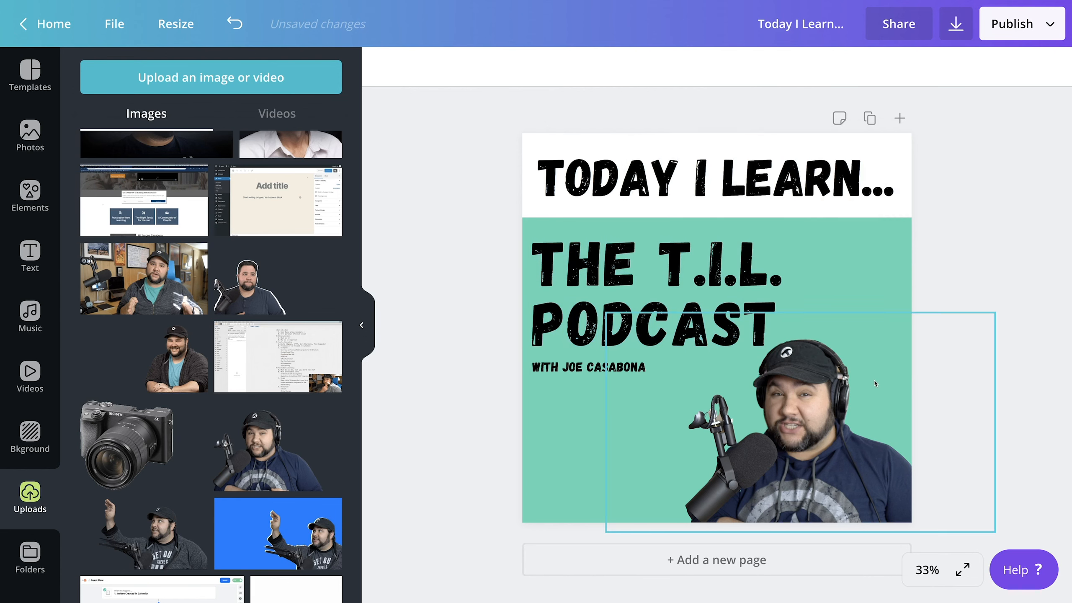
- Move the microphone photo up and slightly right so its lower edge aligns with the cover's bottom edge
{"action": "left_click", "coordinate": [843, 452]}
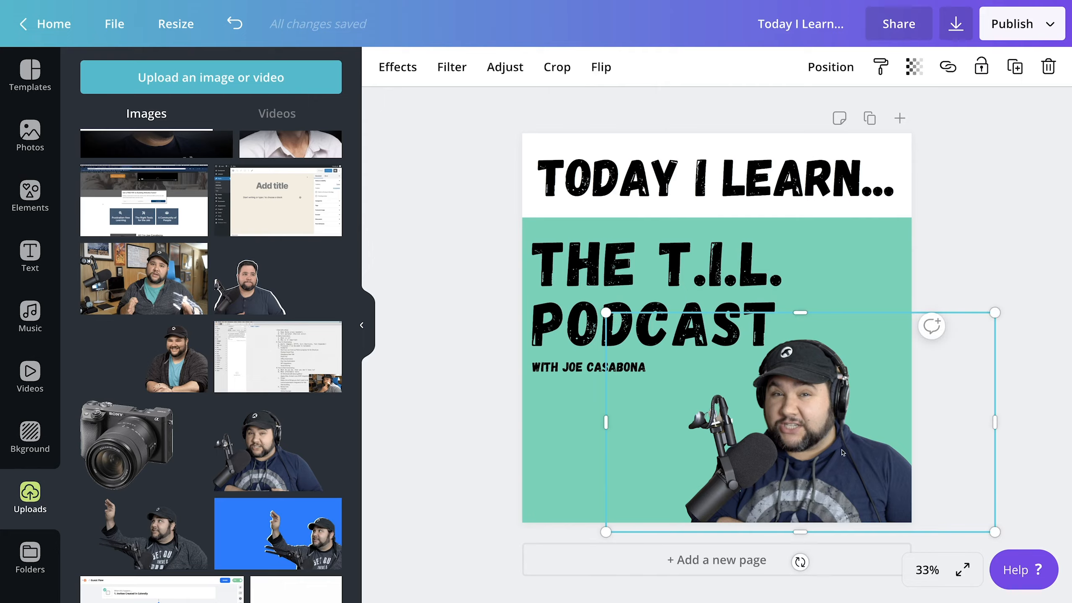
{"action": "left_click_drag", "start_coordinate": [813, 471], "coordinate": [815, 456]}
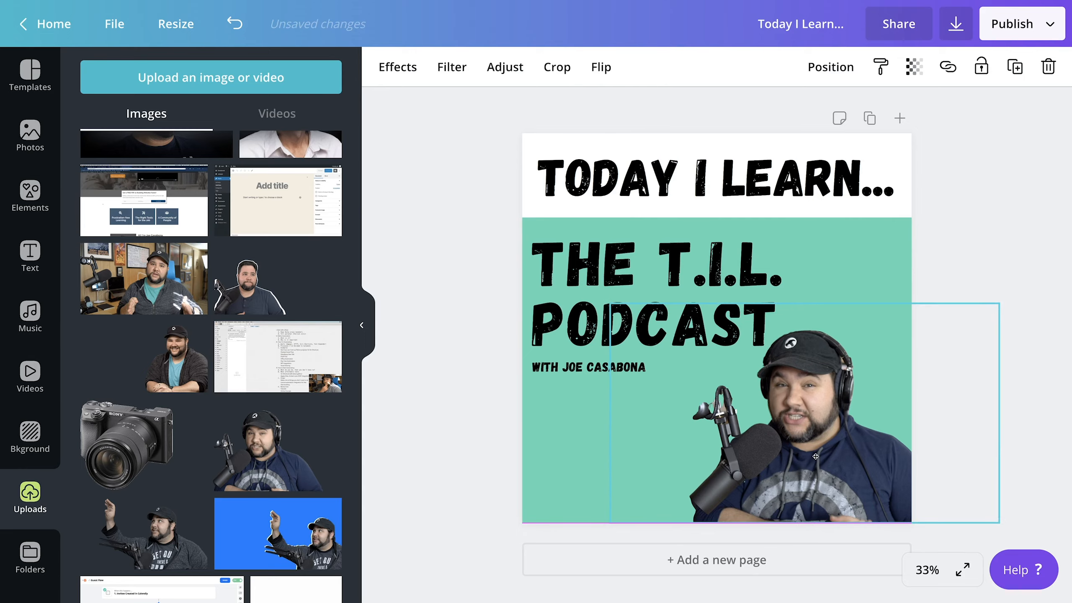
- Nudge the two-line podcast text up so its box meets the white banner's lower edge
{"action": "left_click", "coordinate": [812, 278]}
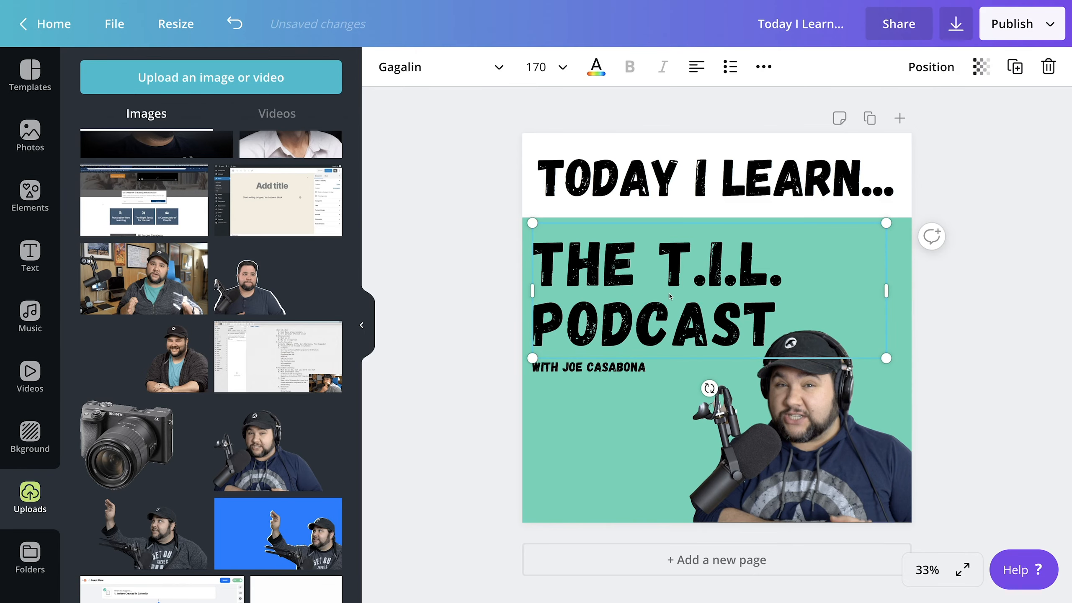
{"action": "left_click_drag", "start_coordinate": [670, 295], "coordinate": [670, 291]}
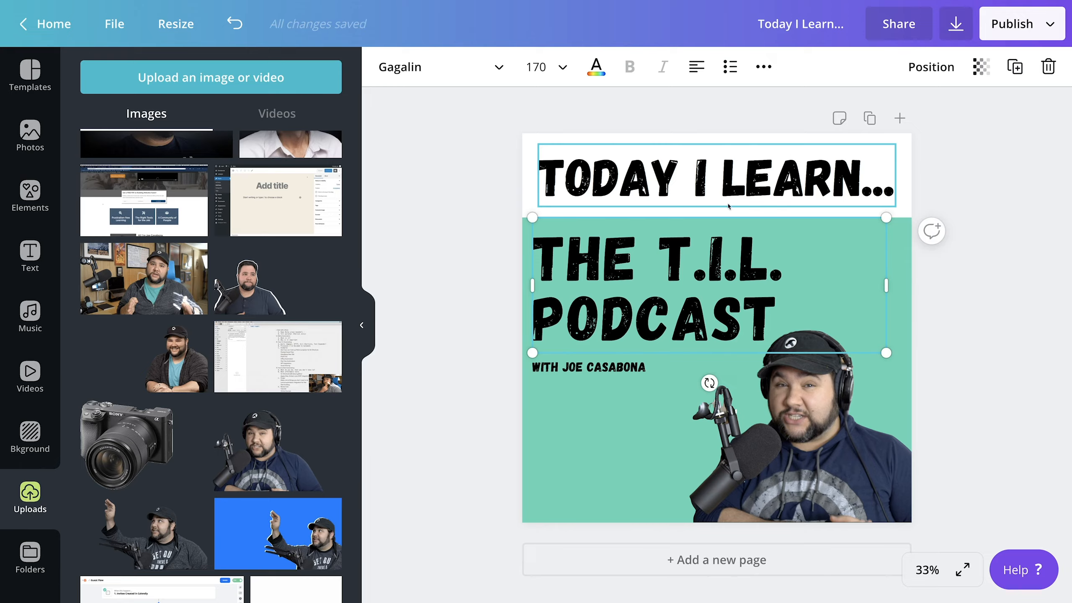
{"action": "left_click", "coordinate": [500, 348]}
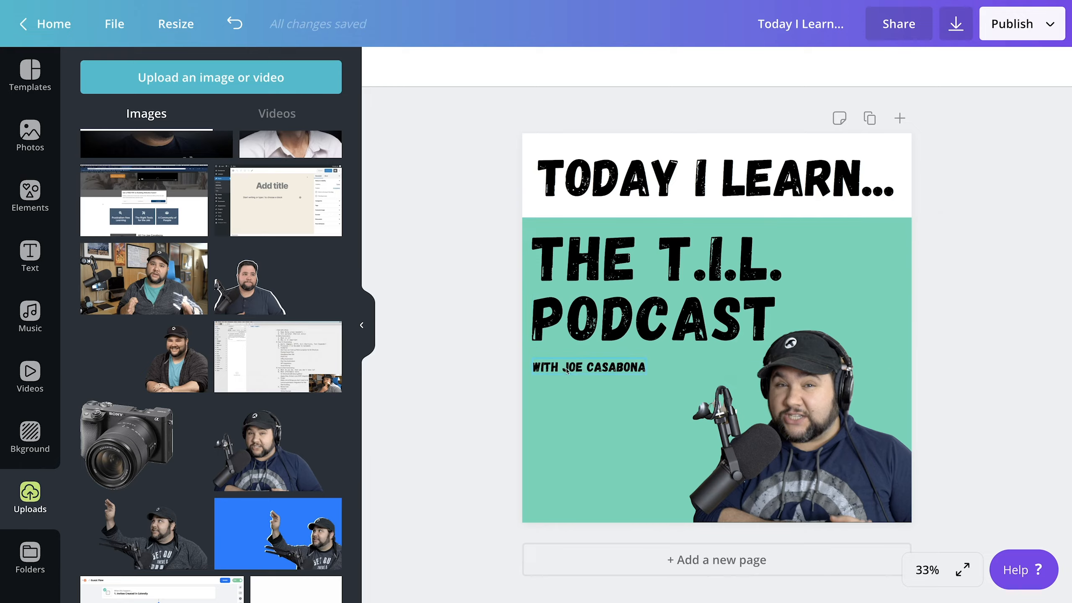
{"action": "left_click", "coordinate": [561, 366]}
{"action": "left_click", "coordinate": [496, 456]}
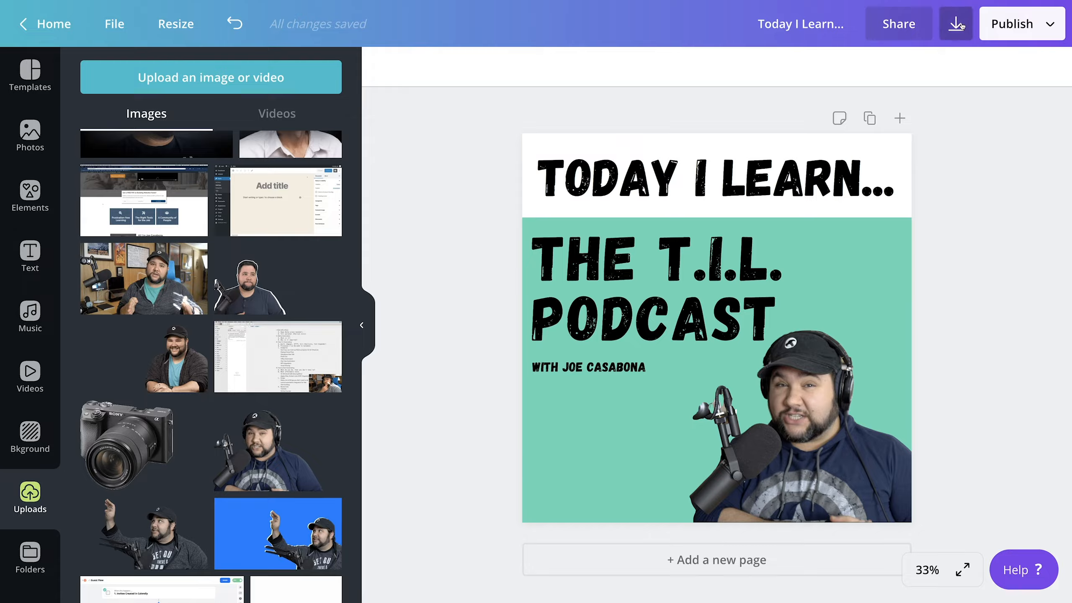
- Look through the publishing options available for the finished cover
{"action": "left_click", "coordinate": [1053, 27]}
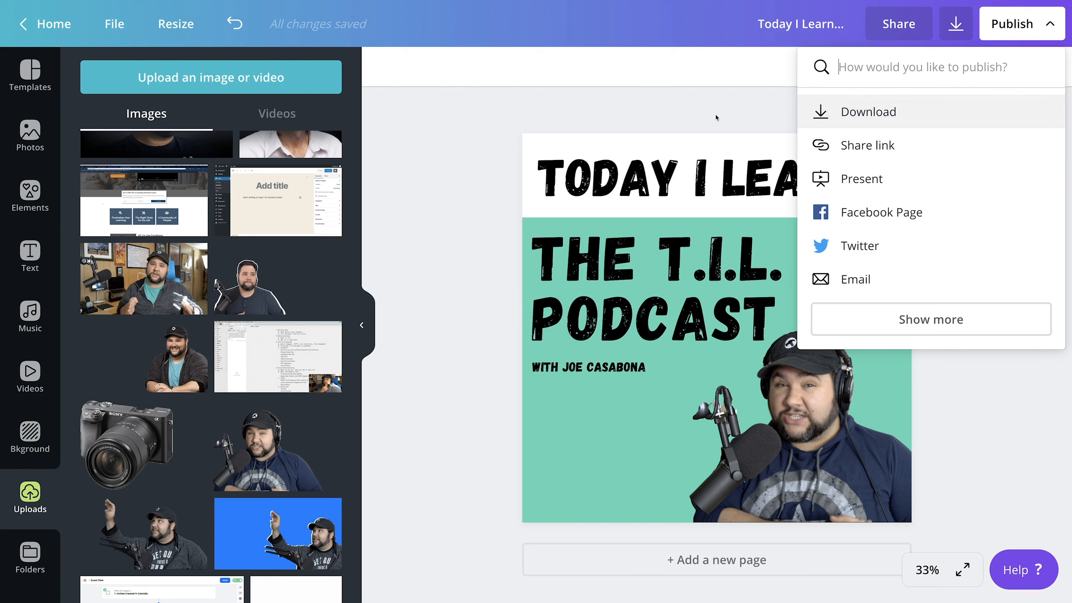
{"action": "left_click", "coordinate": [621, 114]}
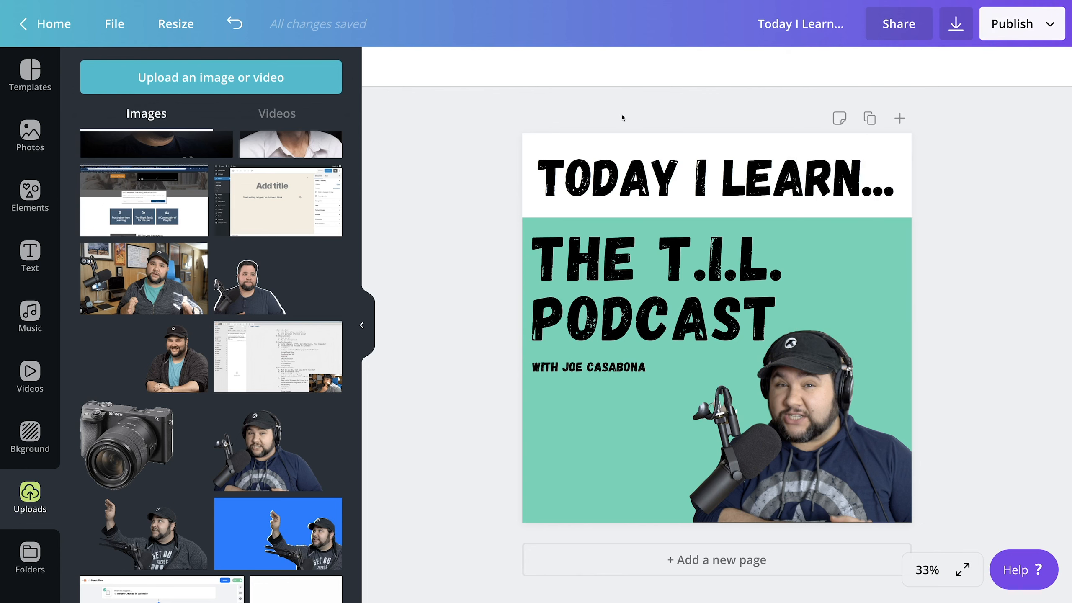